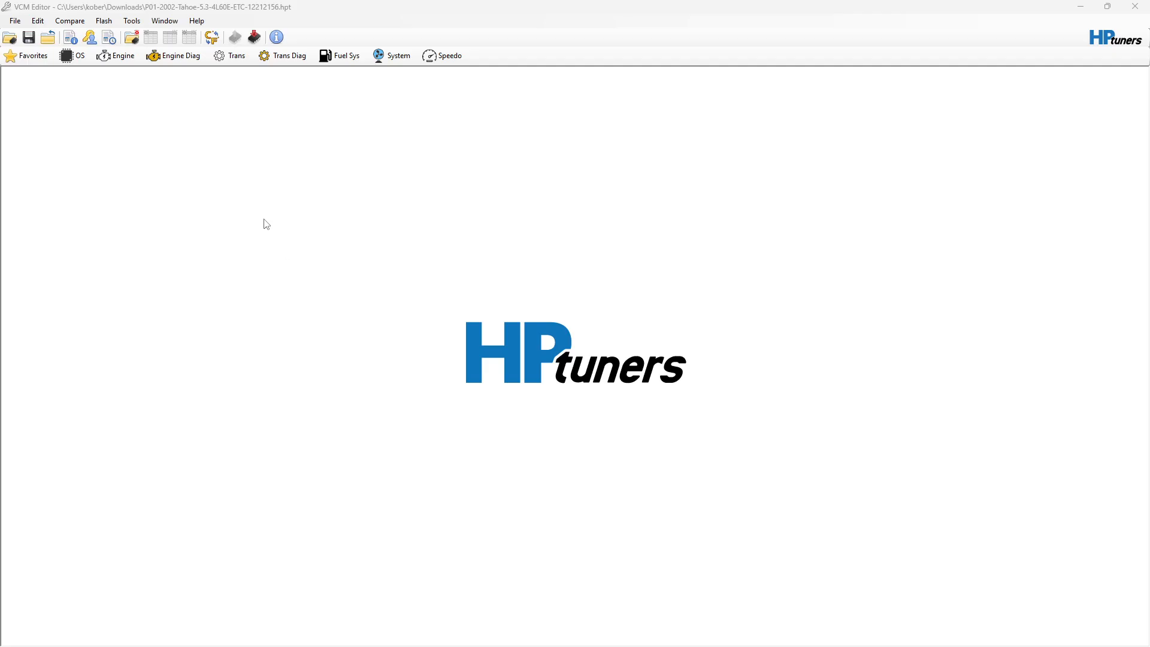
Examine the transmission's general, shift general, shift scheduling and shift pressure settings.
left_click(230, 57)
left_click(294, 140)
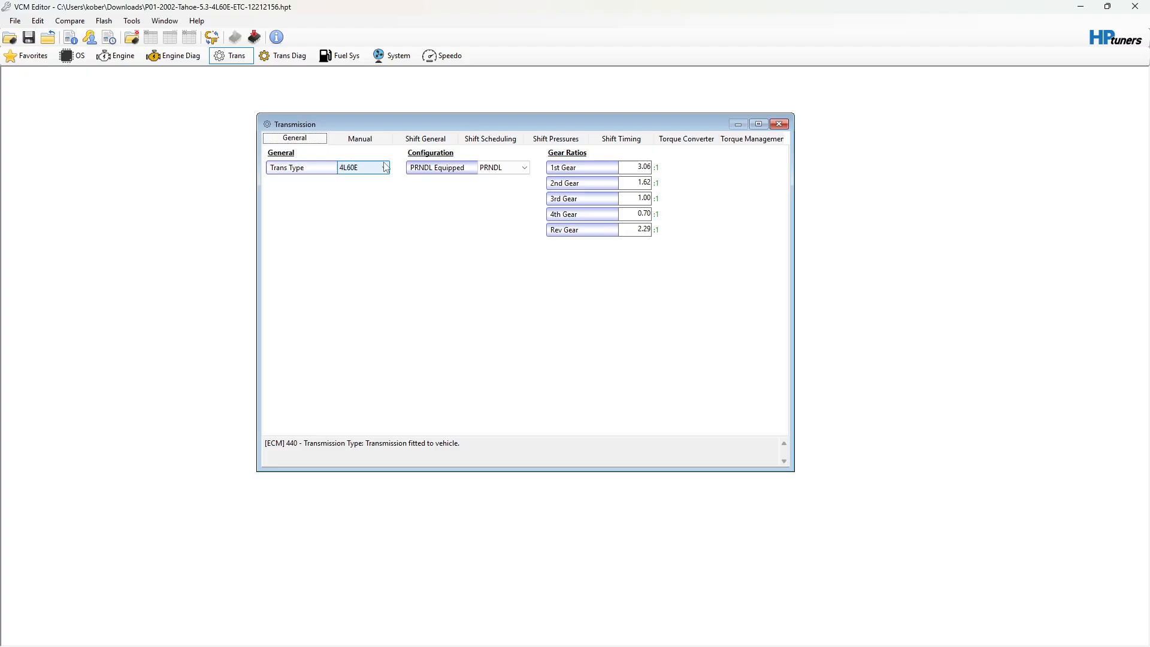
left_click(425, 139)
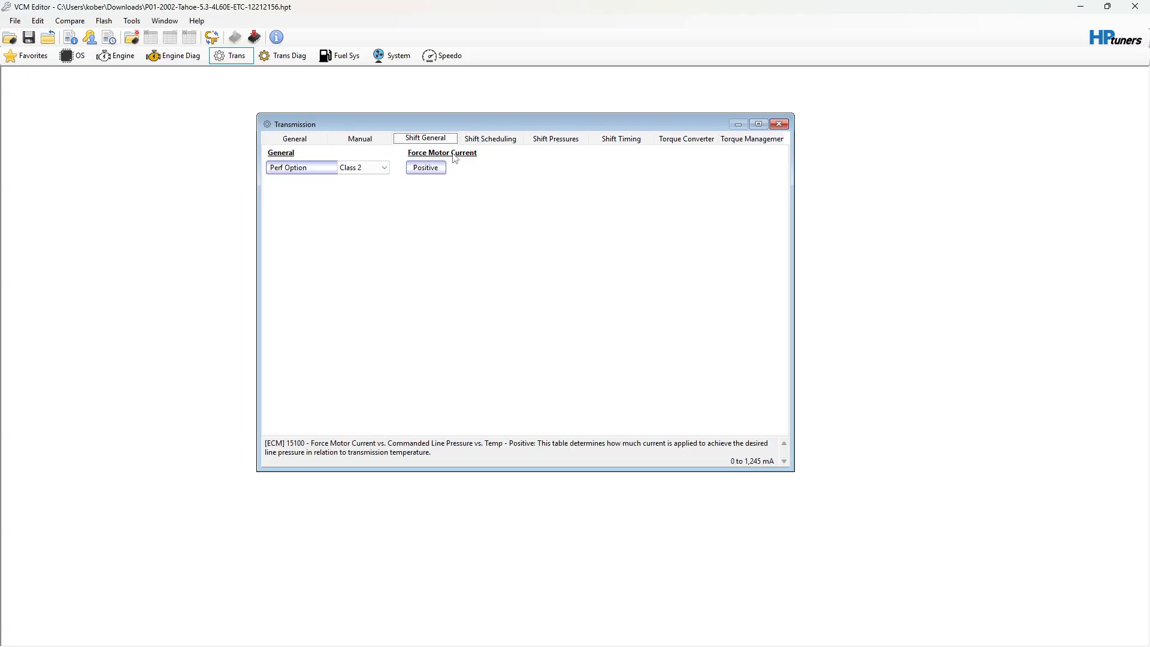
left_click(477, 142)
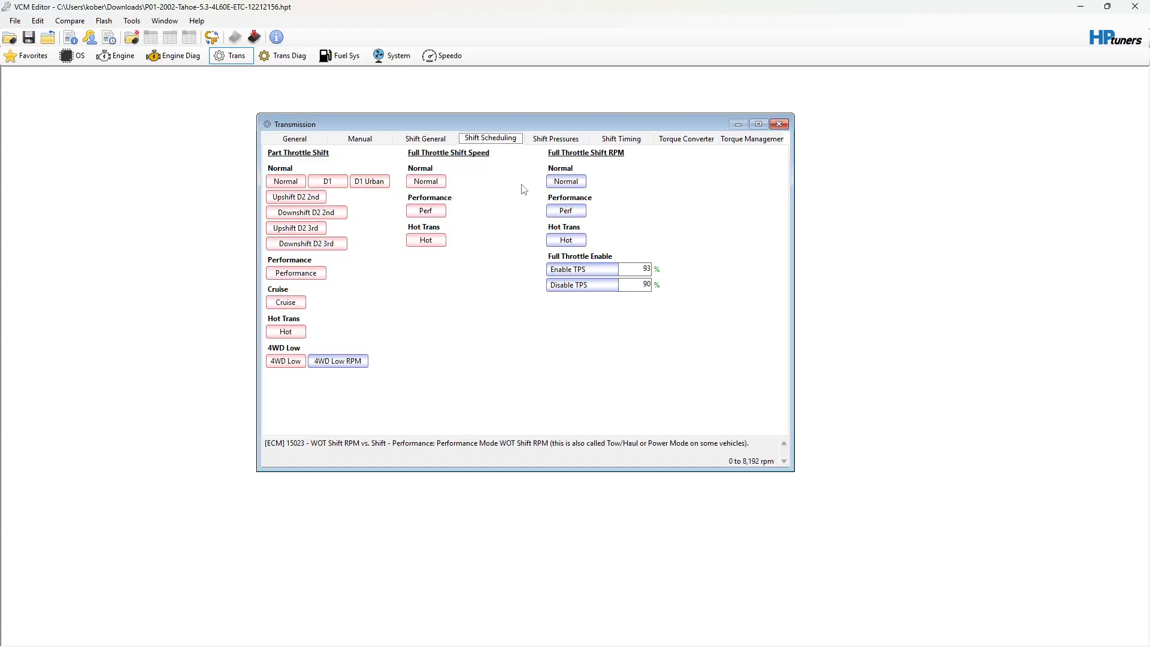
left_click(549, 142)
left_click(521, 153)
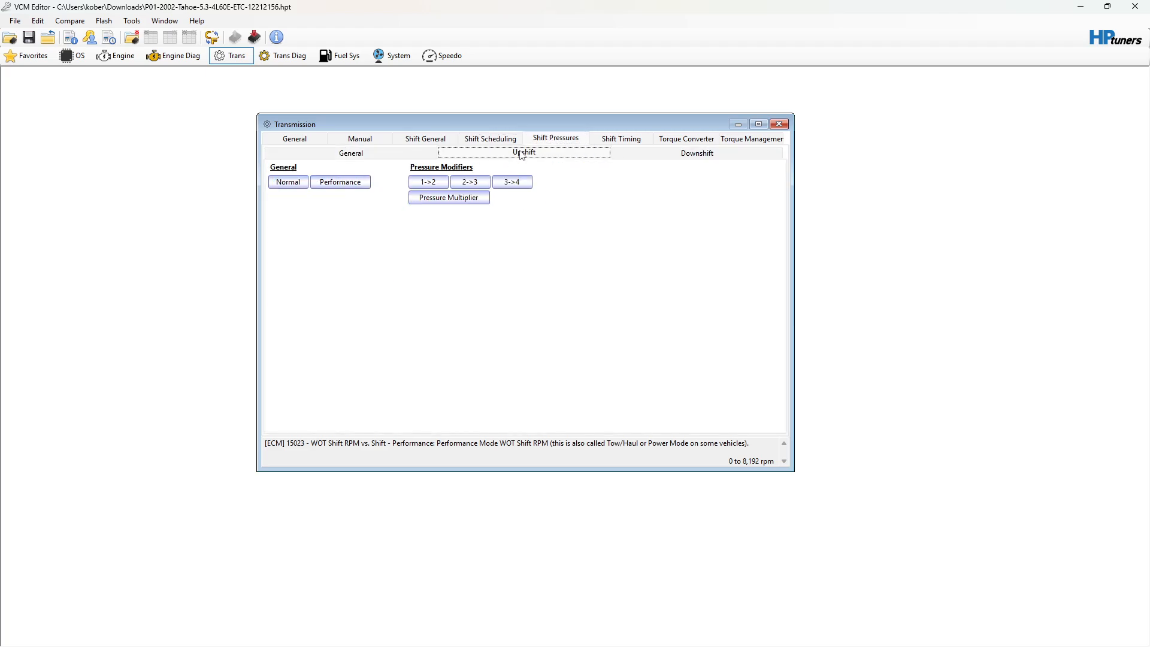
left_click(353, 153)
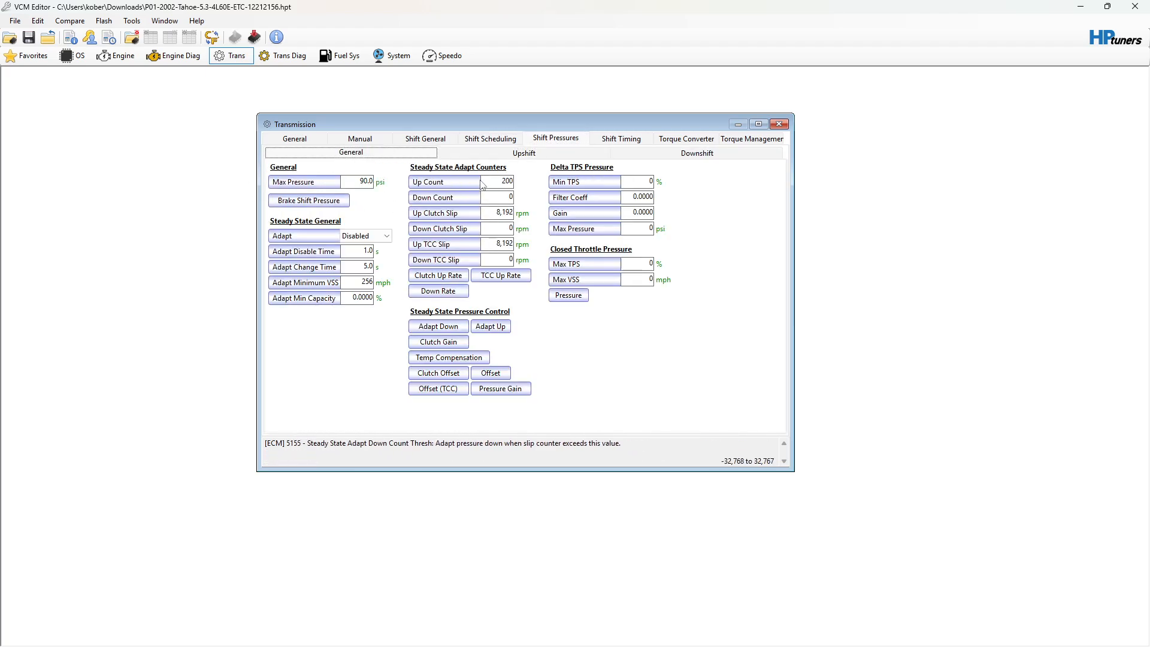
left_click(524, 153)
left_click(671, 157)
Examine the transmission's shift timing, torque converter and torque management settings, ending on the transmission type and gear ratios.
left_click(645, 142)
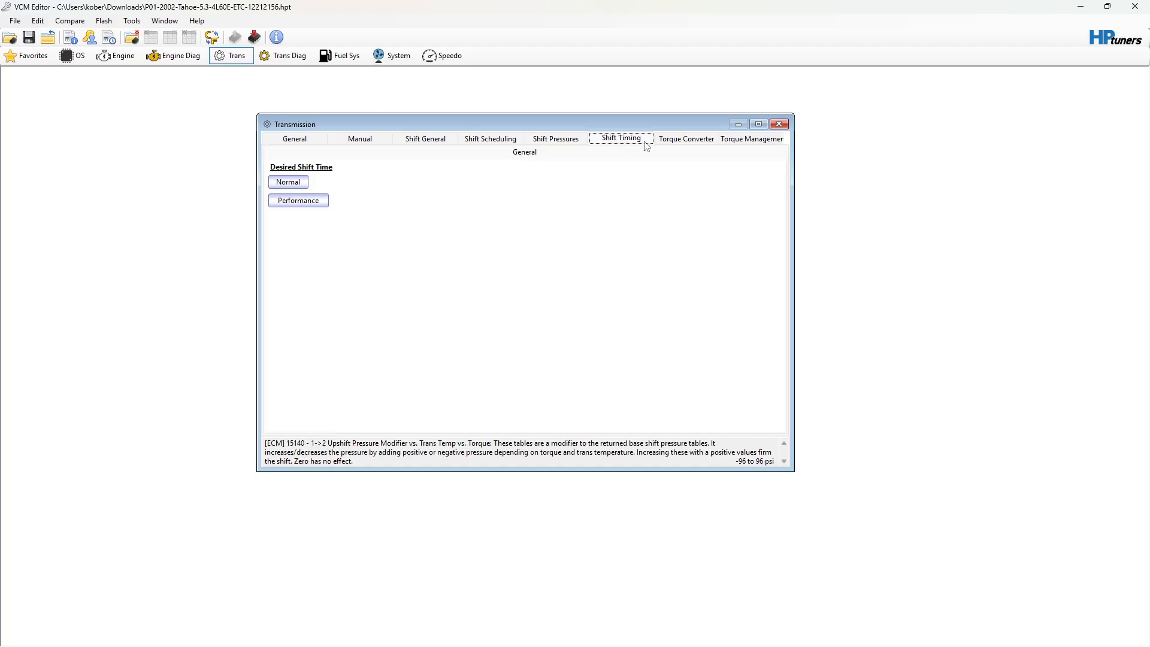
left_click(669, 143)
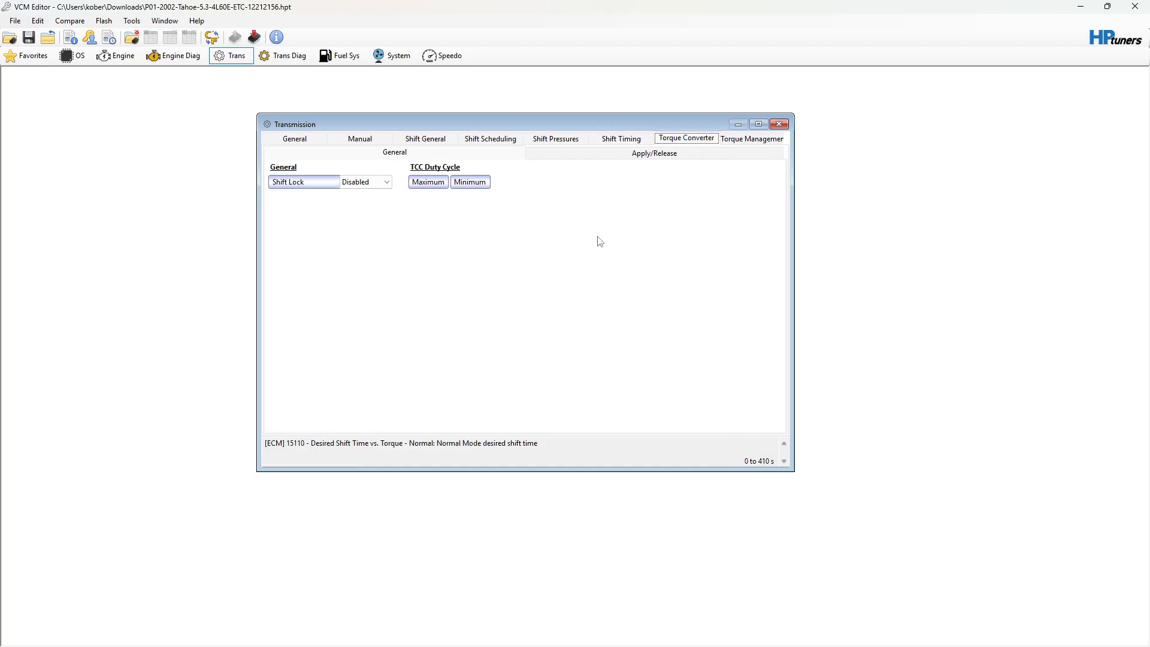
left_click(592, 158)
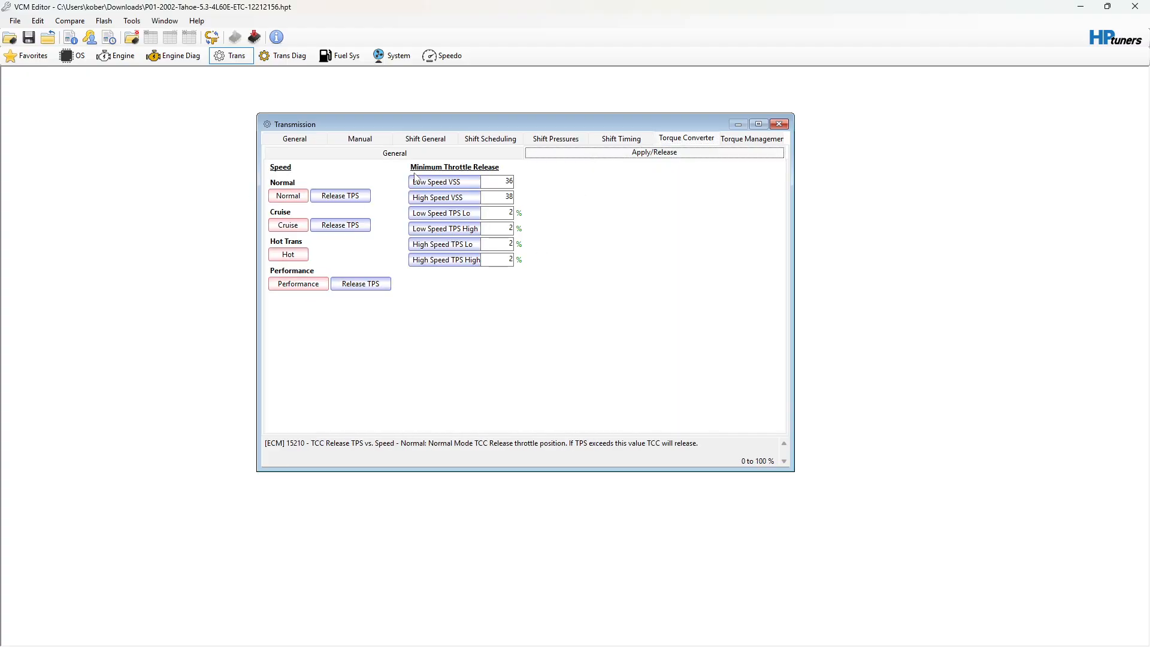
left_click(749, 139)
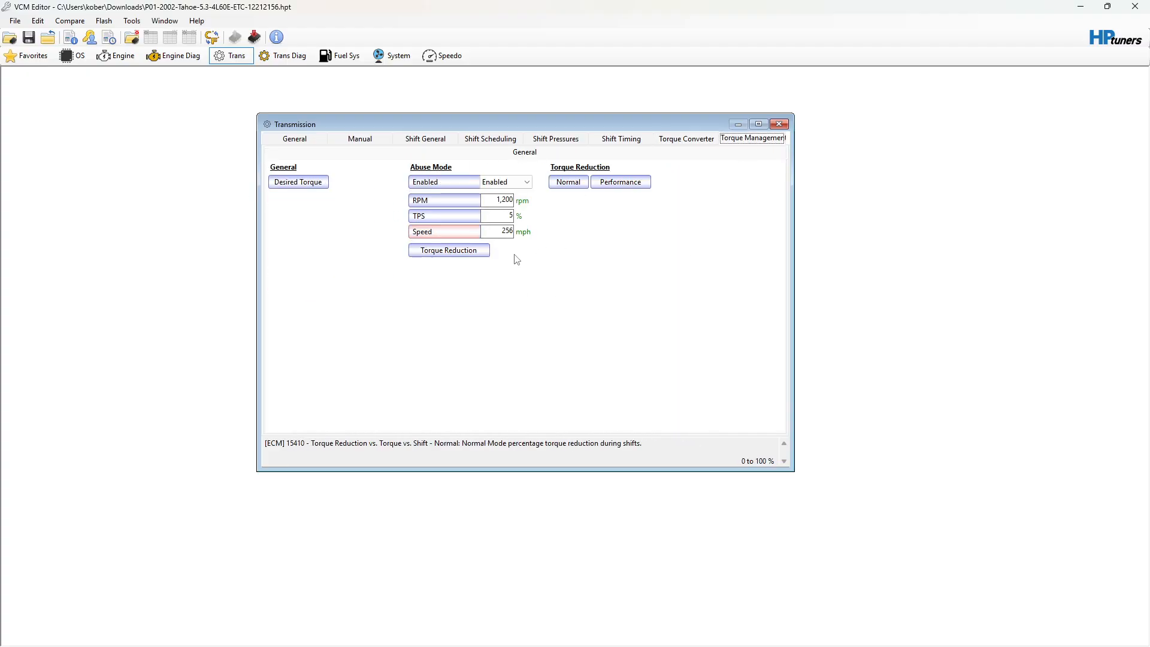
left_click(315, 141)
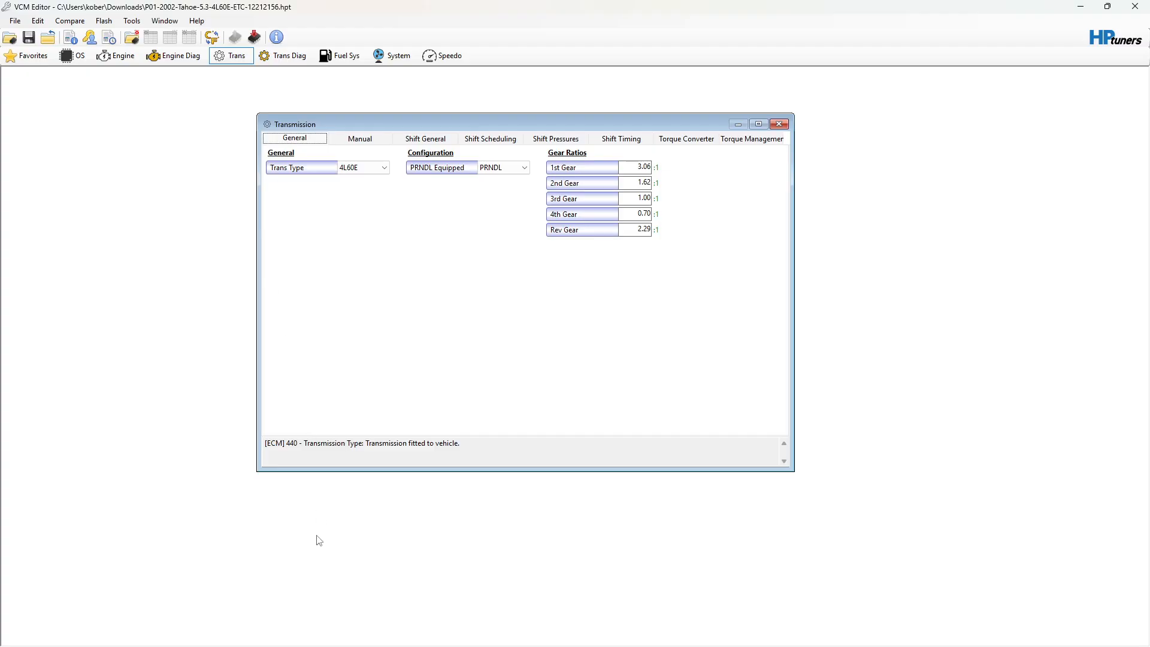
Switch to Trans Table Generator and place its window beside the Transmission settings.
mouse_move(696, 642)
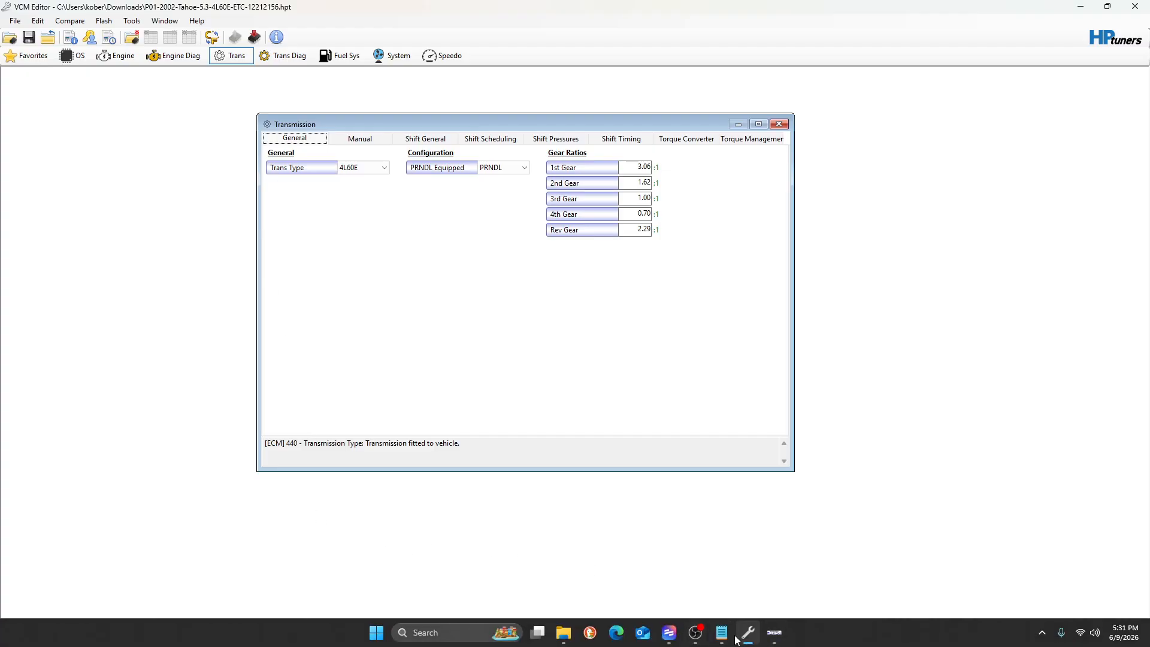
left_click(775, 633)
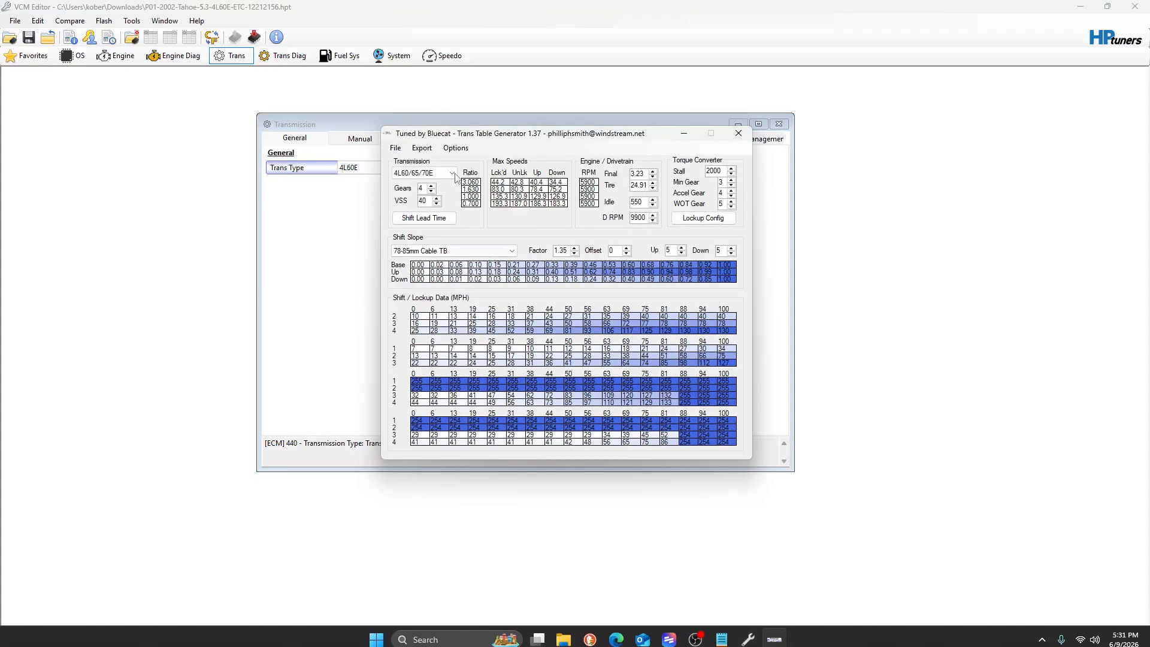
left_click_drag(485, 141, 397, 194)
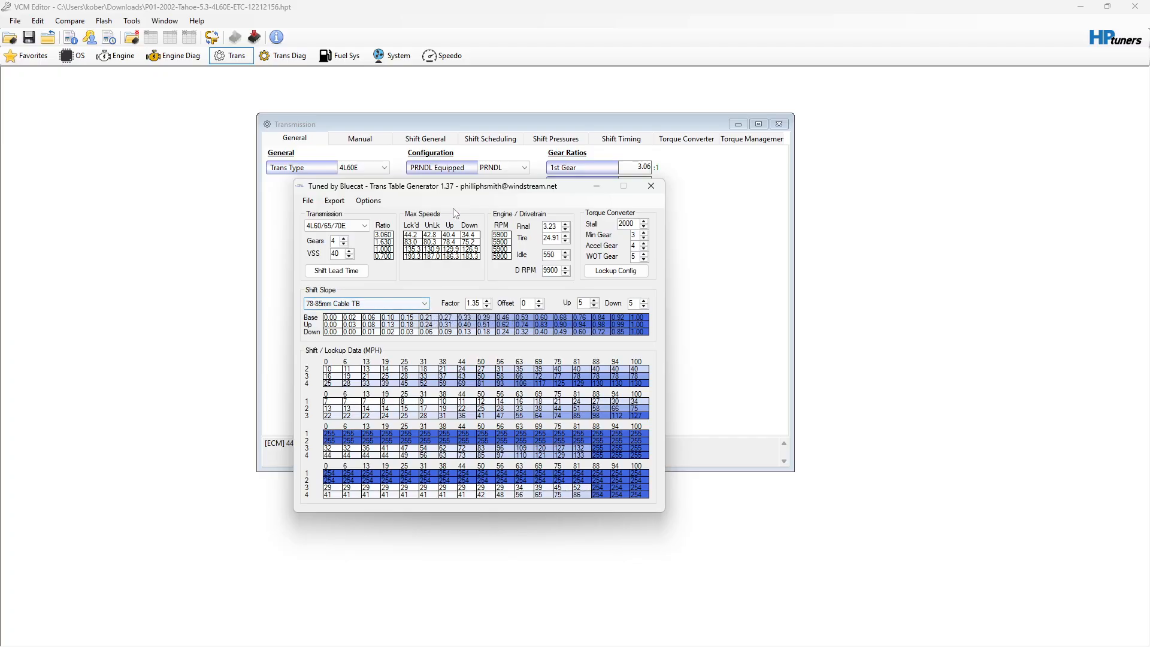
left_click_drag(466, 193, 868, 173)
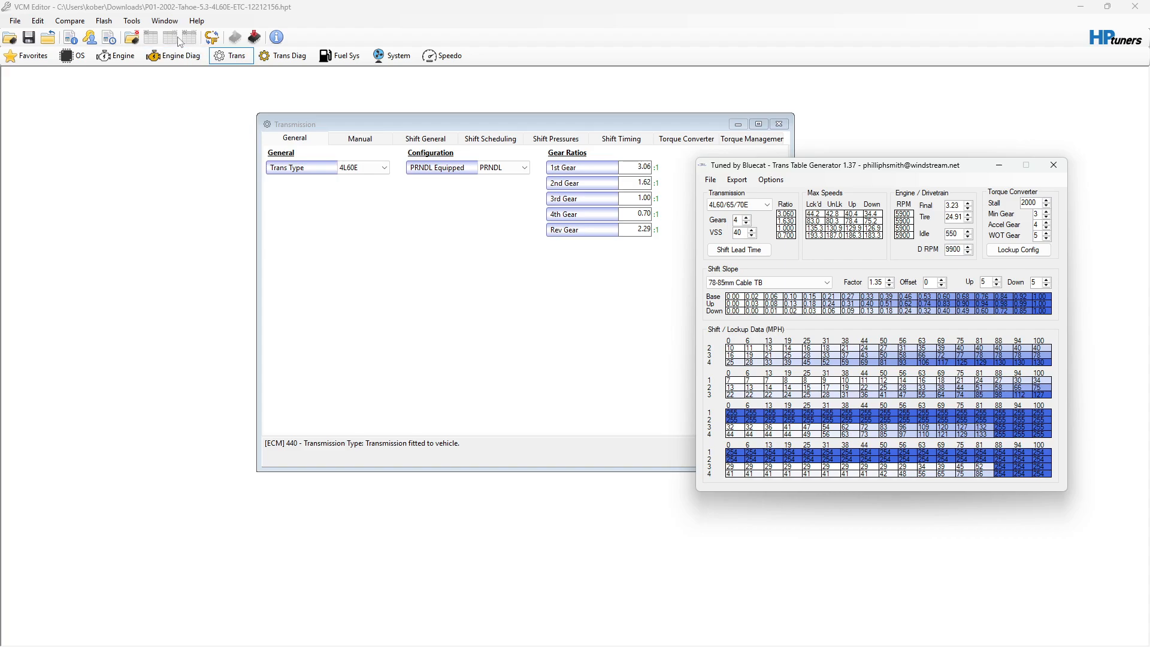
Open the Gear/Tire Wizard in VCM Editor to read the current tire size and gear ratio, and bring Trans Table Generator back.
left_click(38, 20)
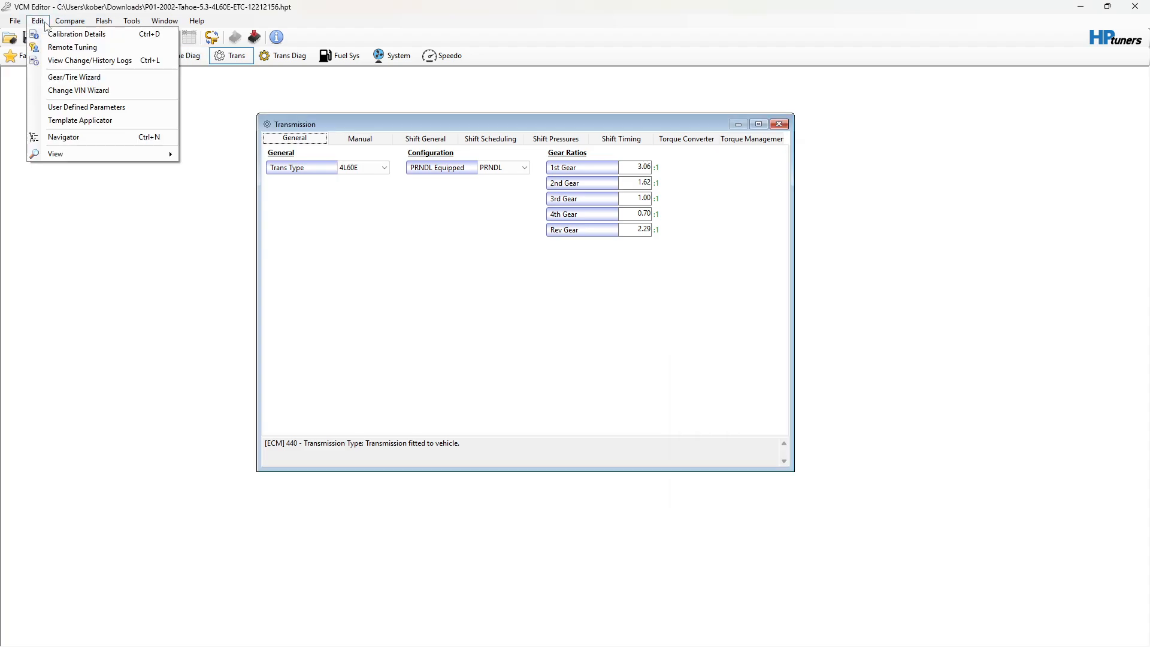
left_click(82, 77)
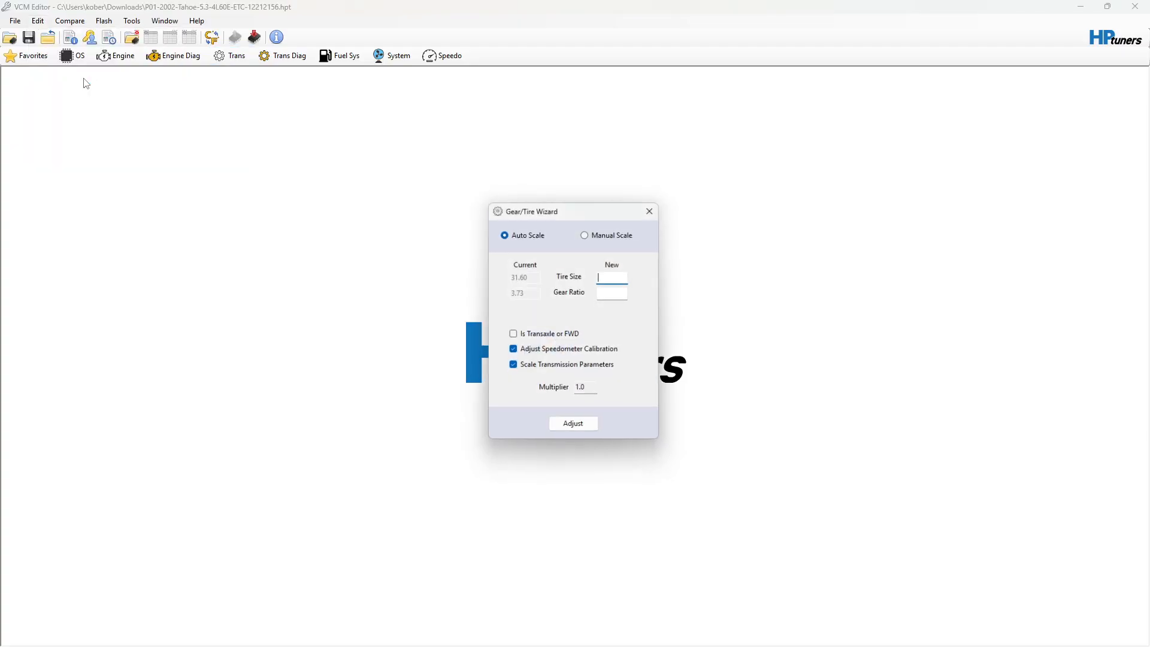
left_click_drag(545, 217, 181, 133)
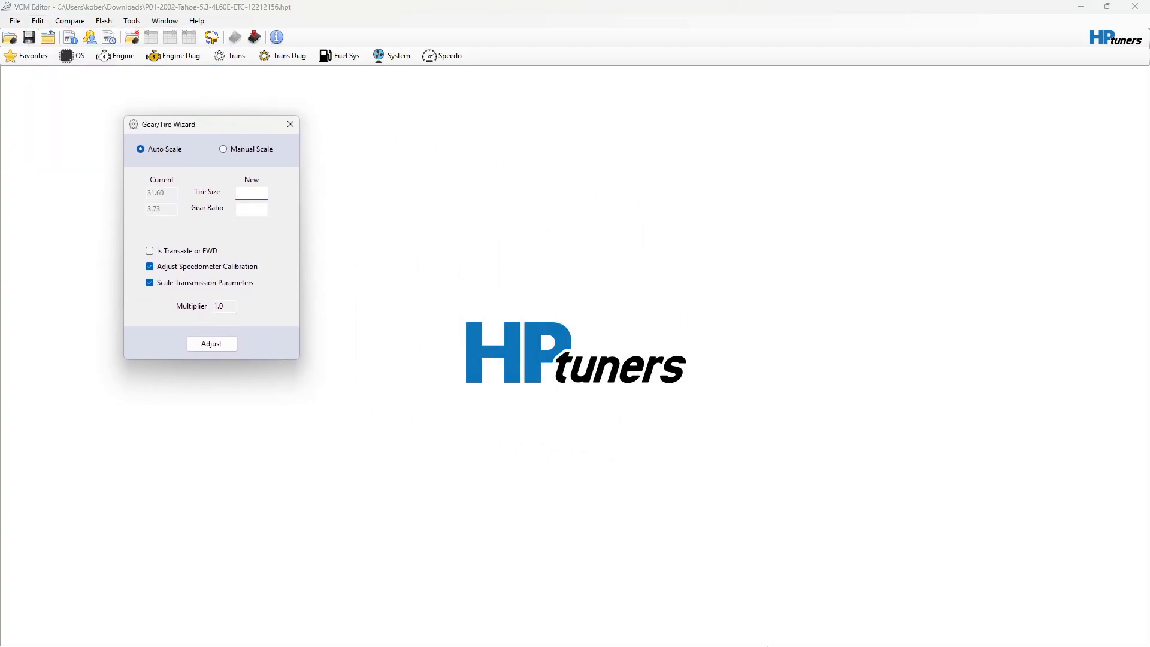
left_click(775, 633)
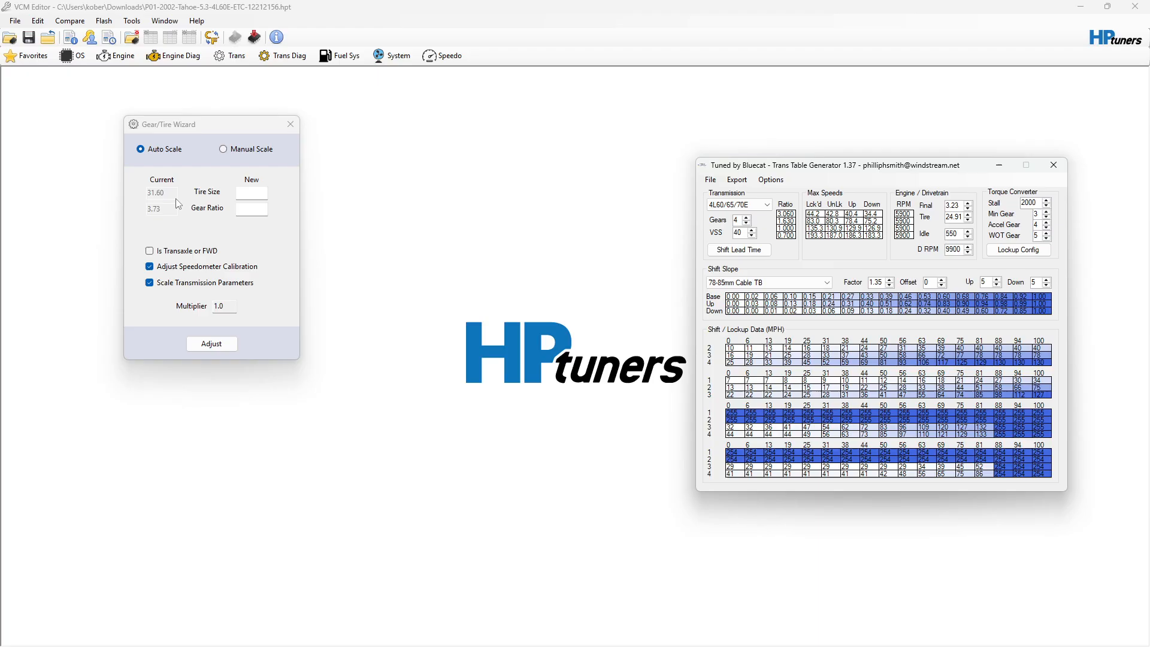
Set the final drive ratio to 3.73 and the tire size to 31.60 in the table generator.
left_click_drag(807, 173, 516, 150)
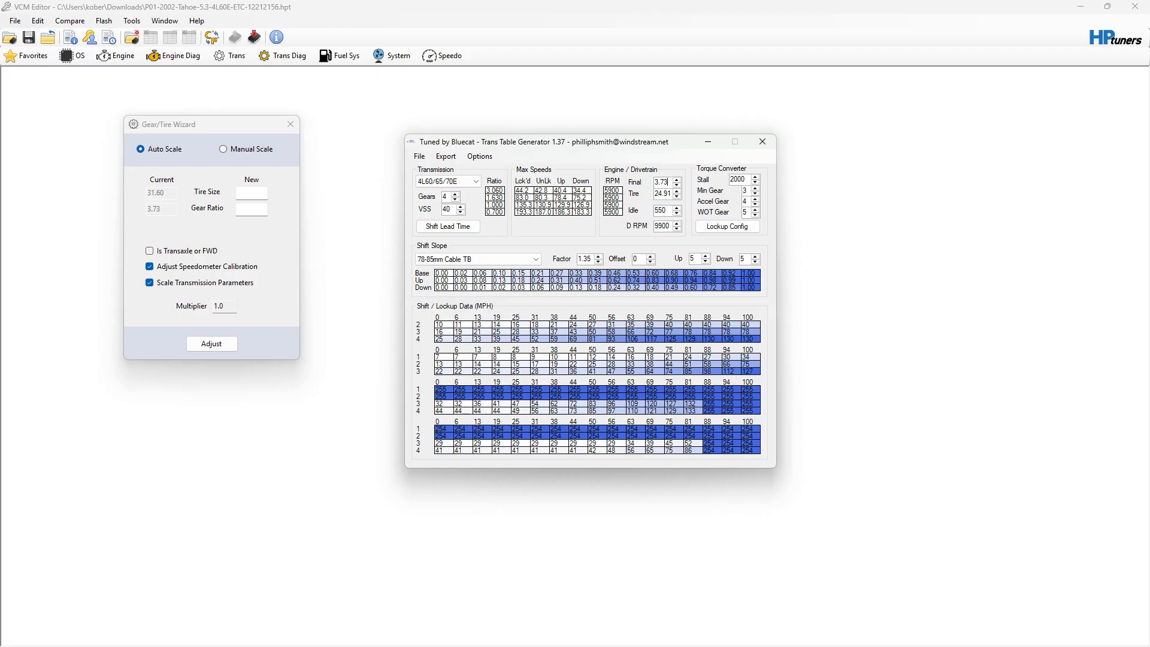
key("BackSpace")
key("BackSpace")
key("BackSpace")
key("BackSpace")
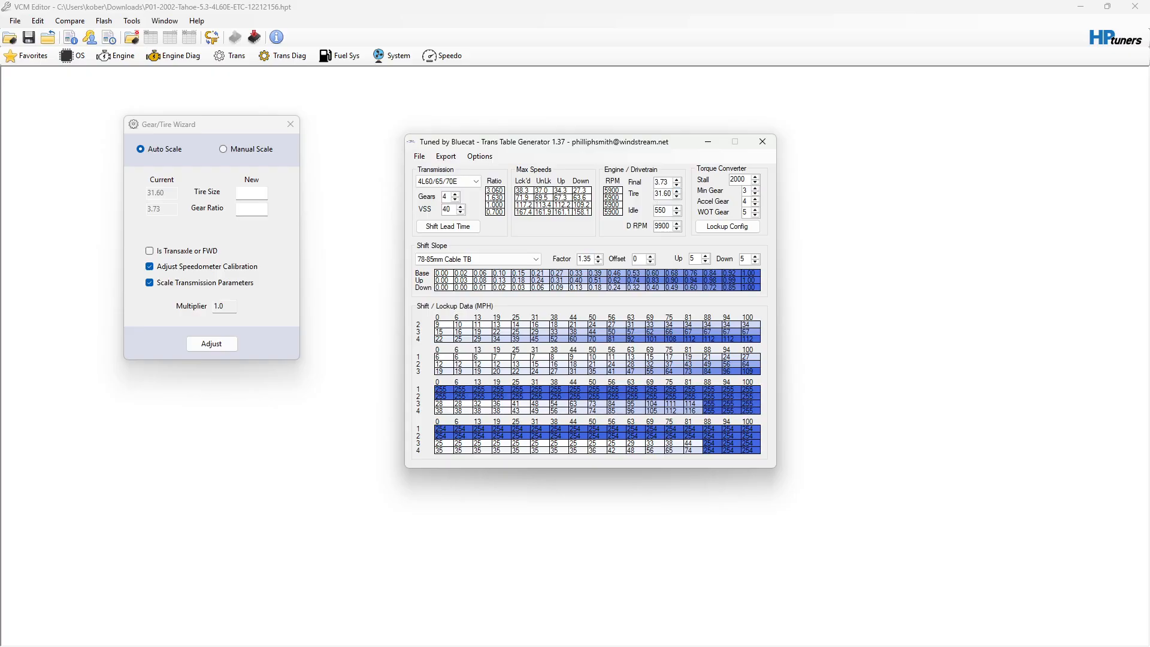
Set the engine idle to 625 and the maximum downshift RPM to 5850.
left_click(667, 211)
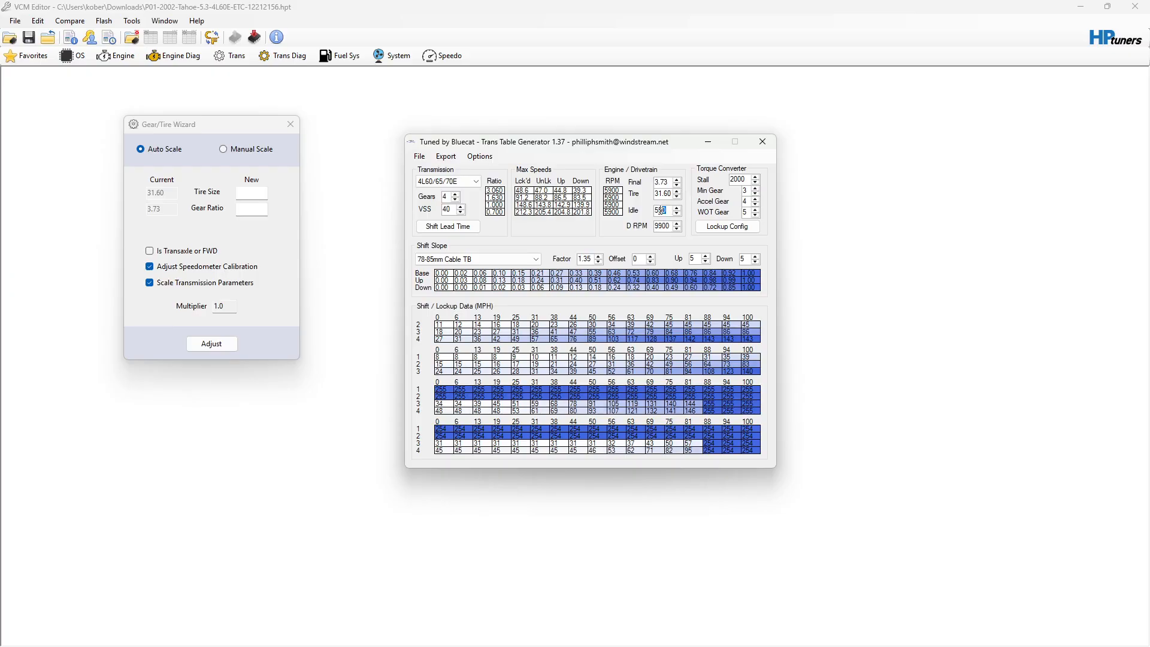
type("625")
left_click_drag(672, 225, 650, 230)
key("BackSpace")
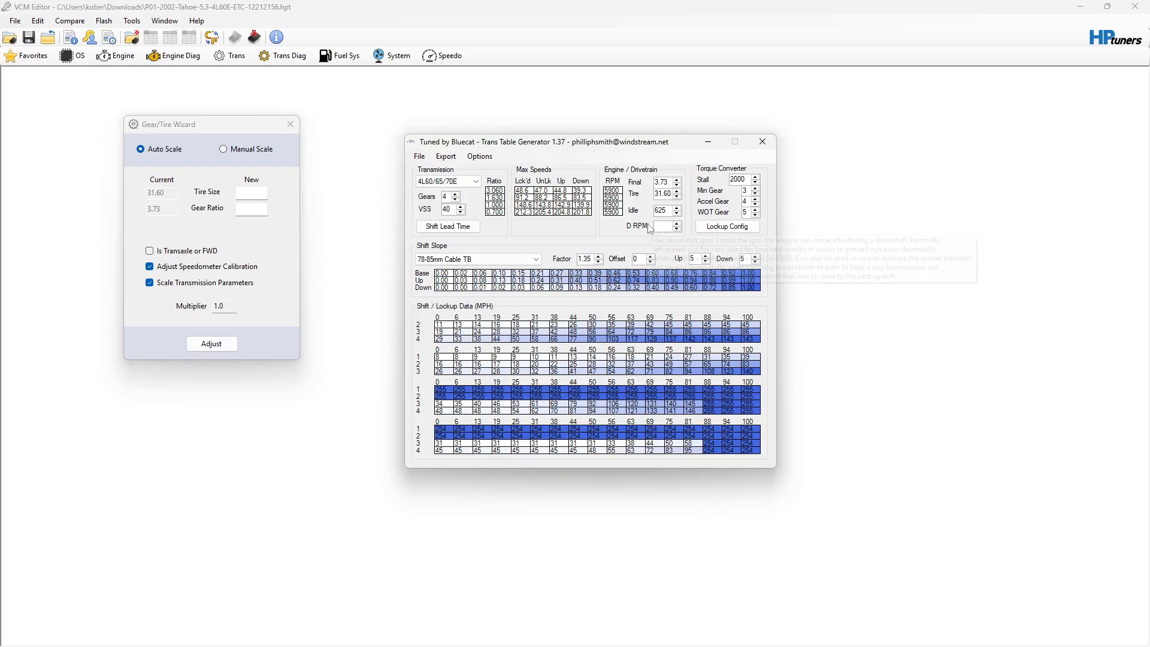
type("5850")
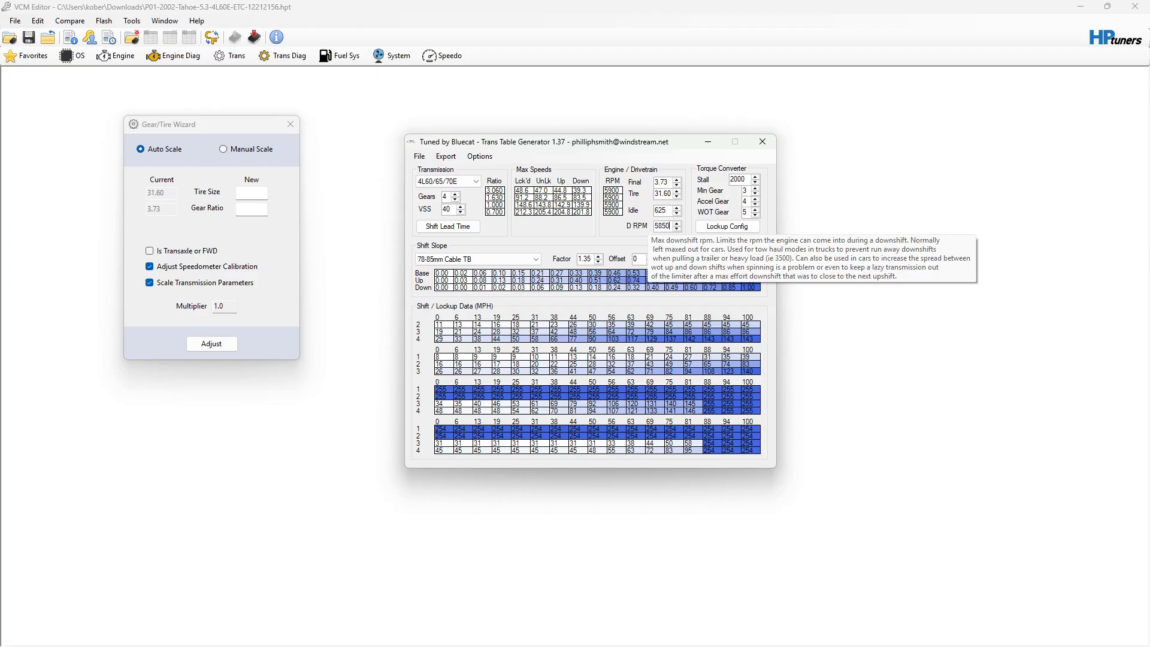
Set the shift RPM of all four gears to 5850.
left_click(615, 190)
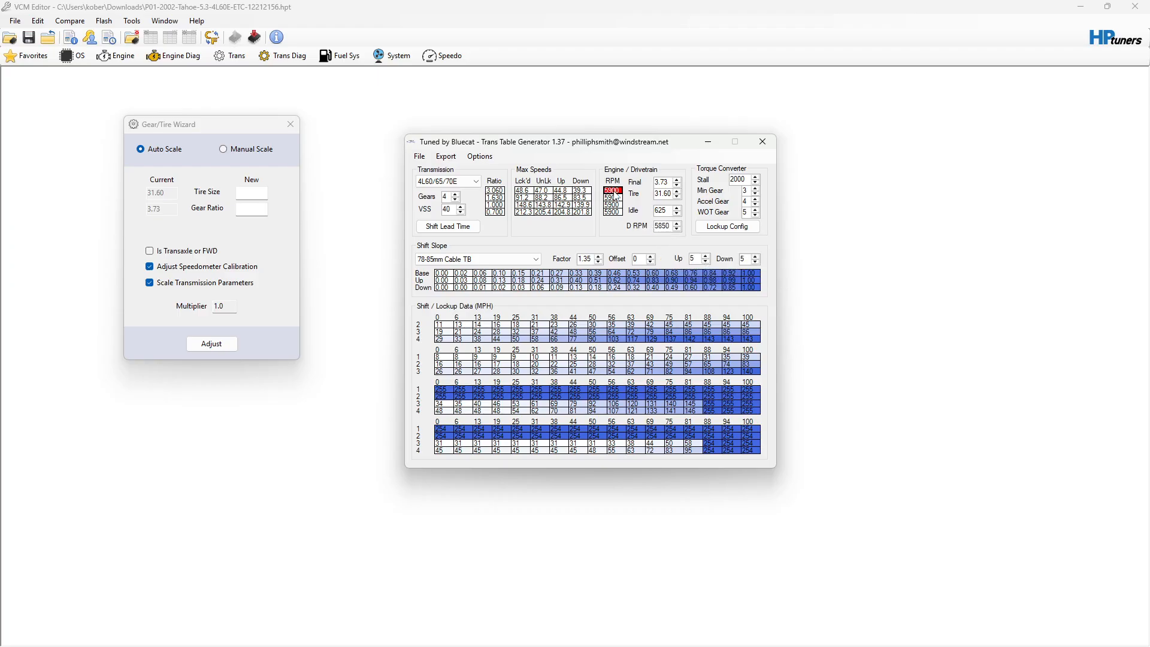
left_click(615, 198)
left_click(617, 205)
left_click(618, 212)
left_click_drag(619, 191, 621, 212)
type("585")
key("Return")
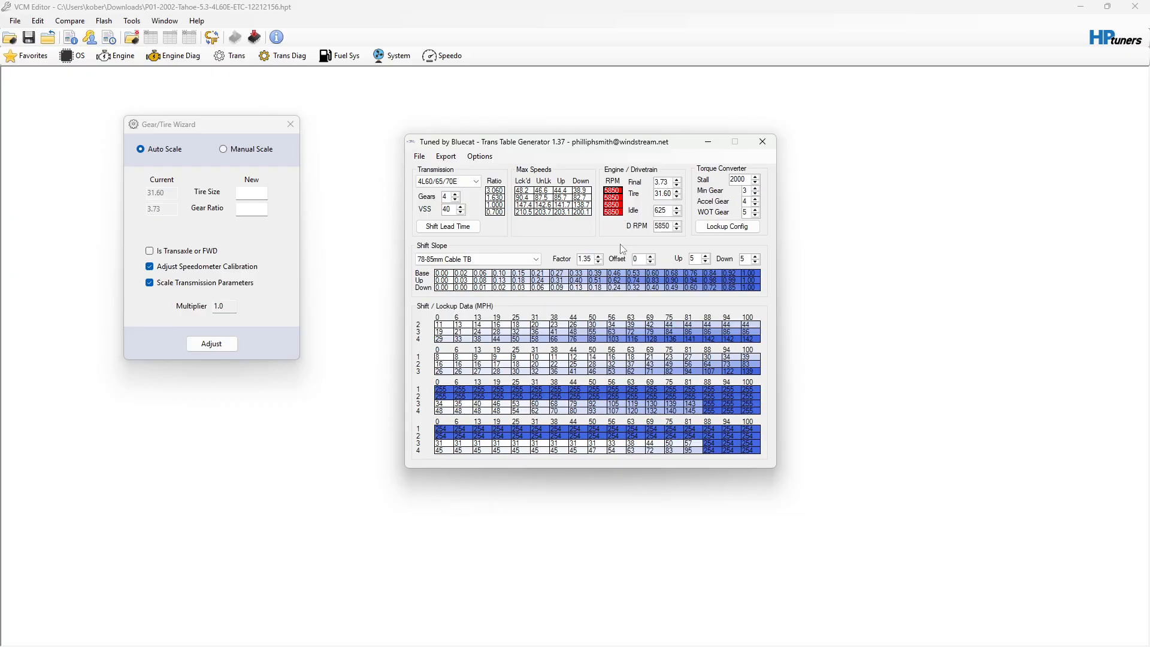
left_click(613, 211)
left_click(615, 191)
left_click(615, 199)
left_click(617, 211)
left_click(617, 190)
Set the shift slope preset to 02-03 Truck ETC.
left_click(489, 260)
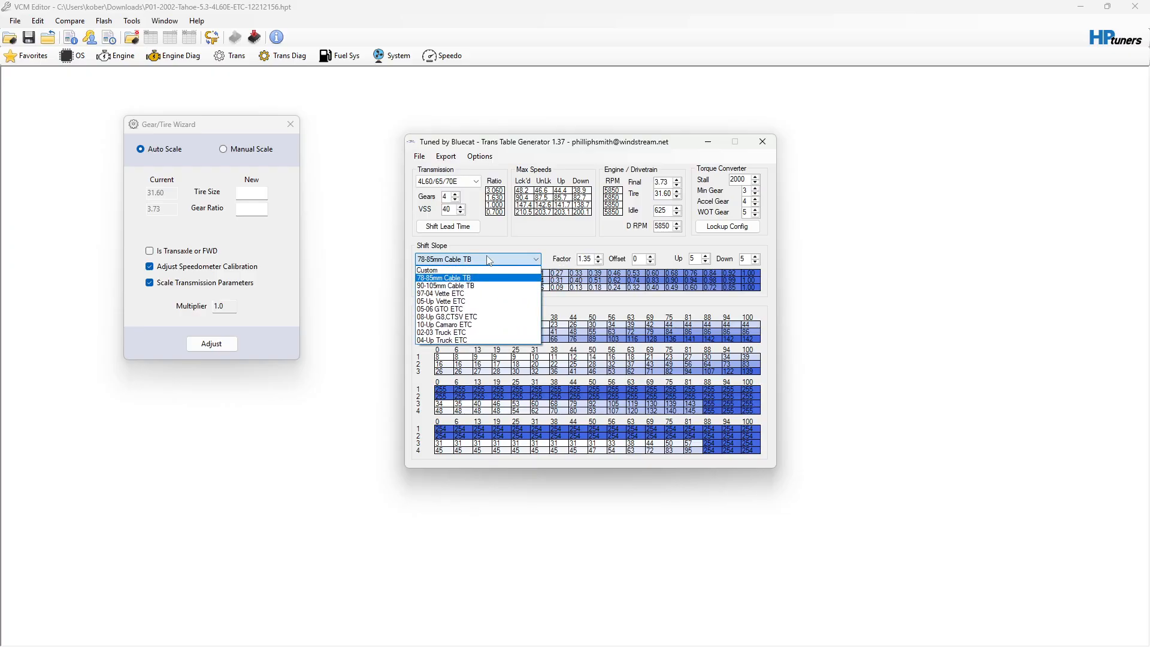
left_click(489, 333)
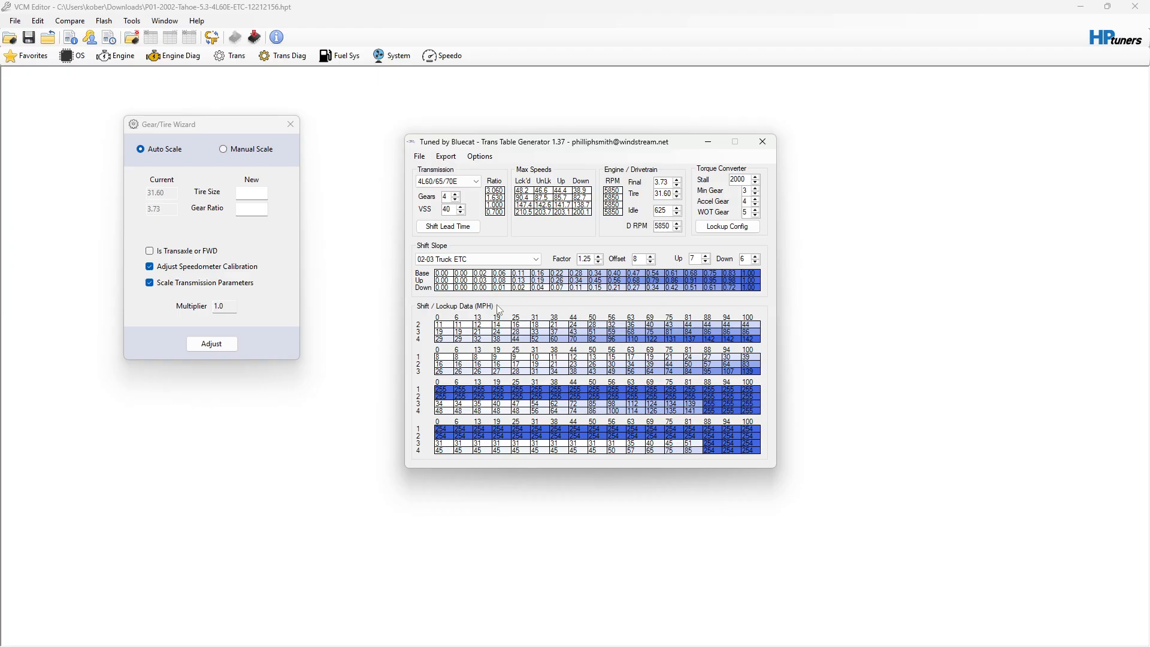
Open the generator's export data and minimize its main window.
left_click(452, 159)
left_click(462, 171)
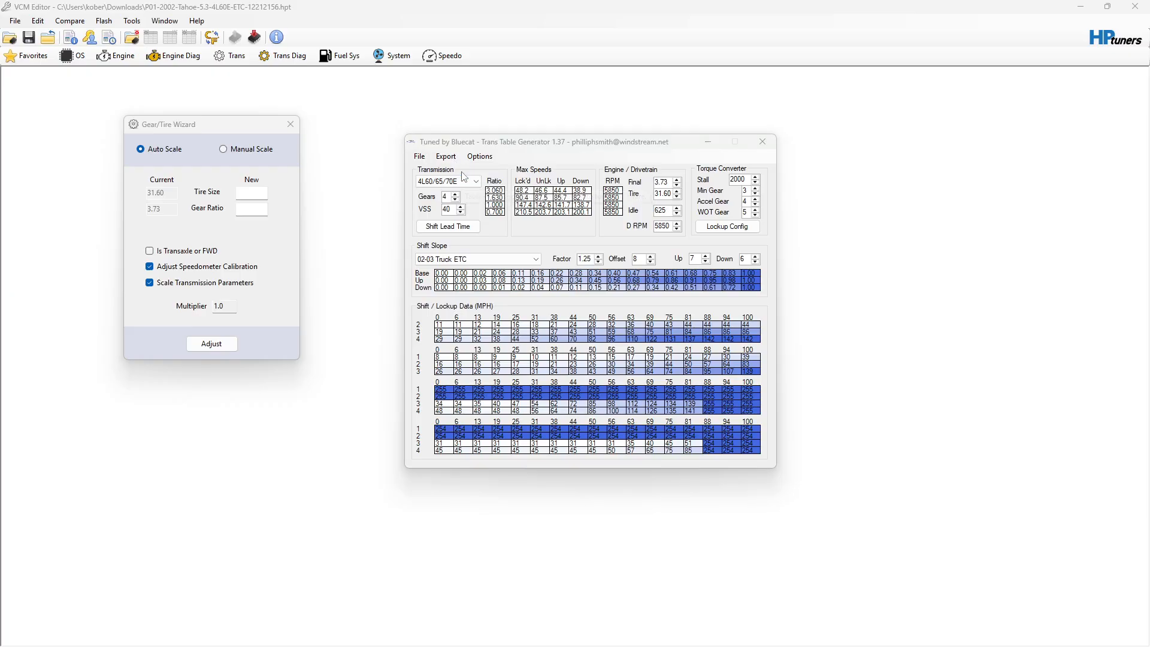
left_click_drag(894, 248, 656, 170)
left_click(708, 142)
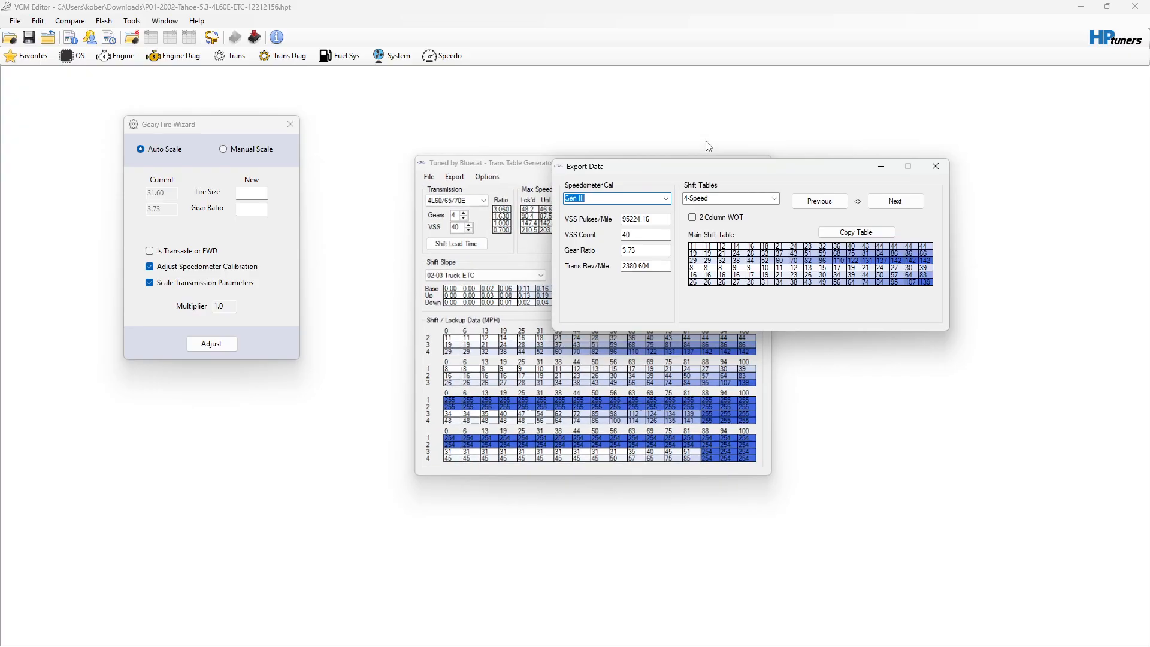
In VCM Editor, close the Gear/Tire Wizard and open the Normal part throttle shift speed table beside the export data.
left_click(291, 124)
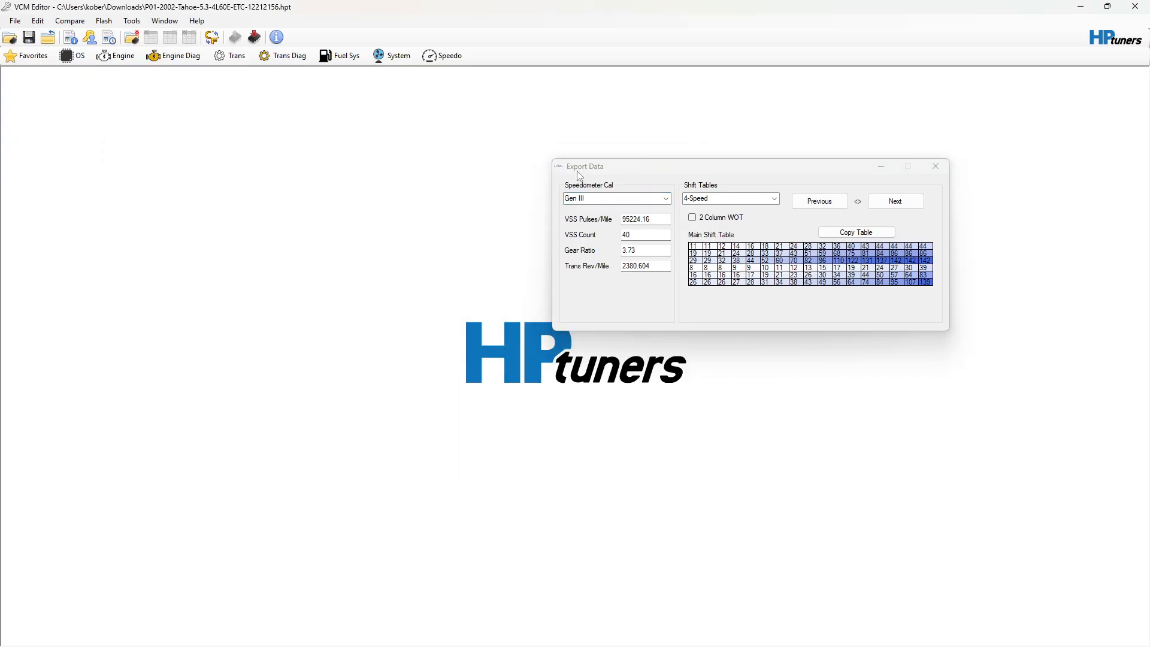
left_click(233, 64)
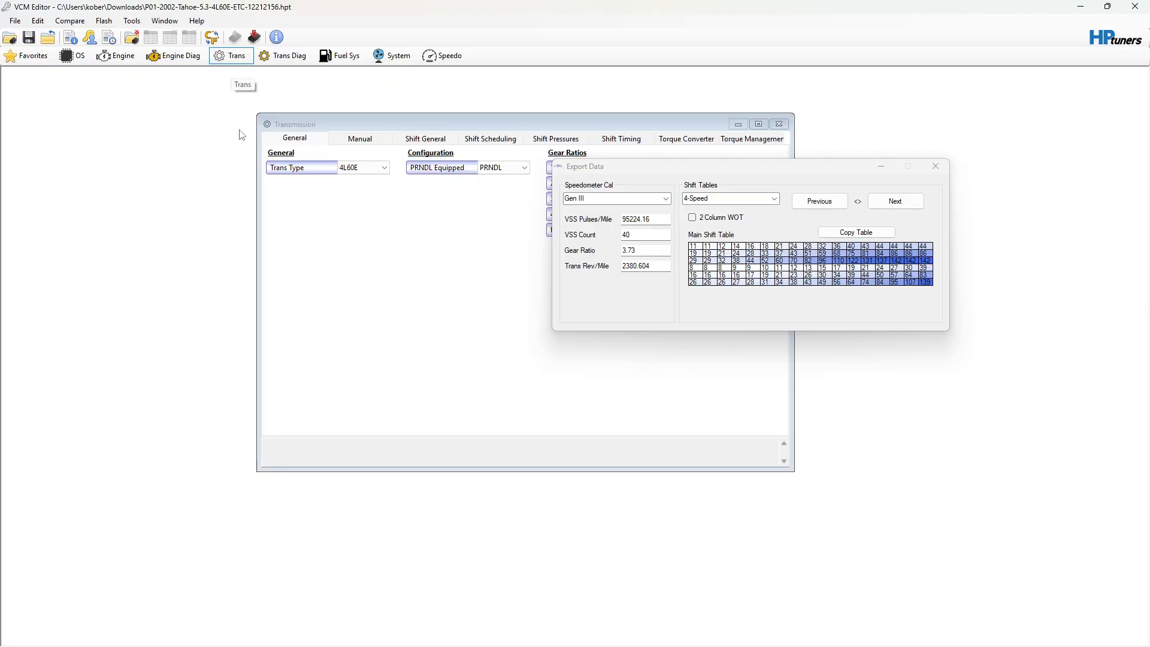
left_click_drag(414, 192, 222, 135)
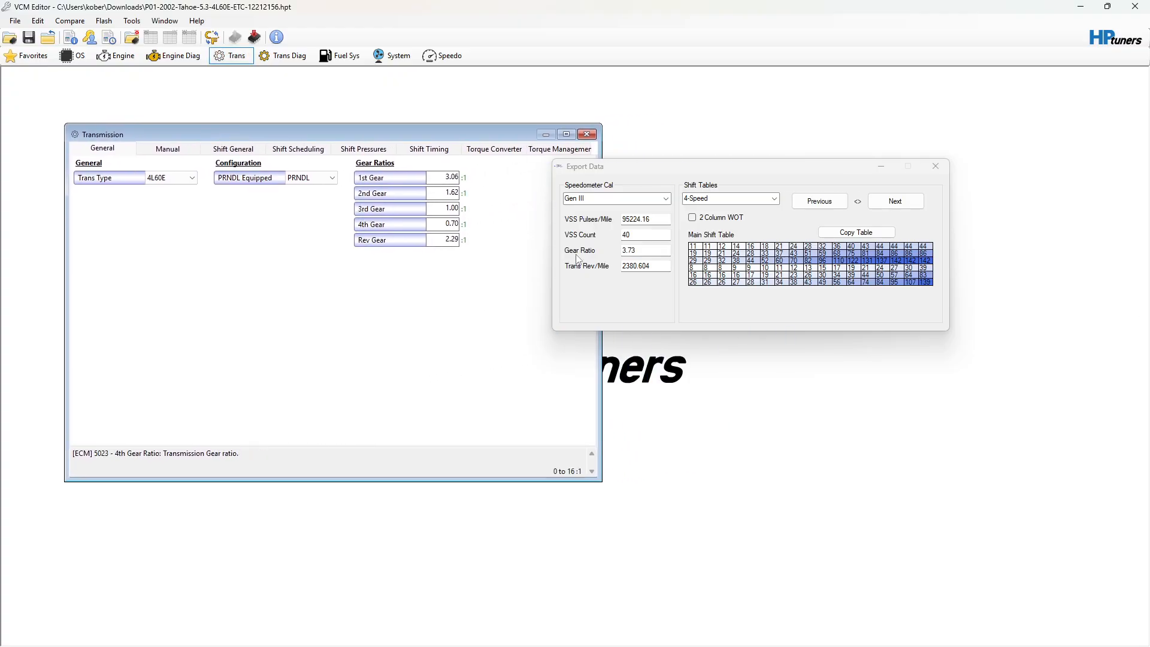
left_click(276, 153)
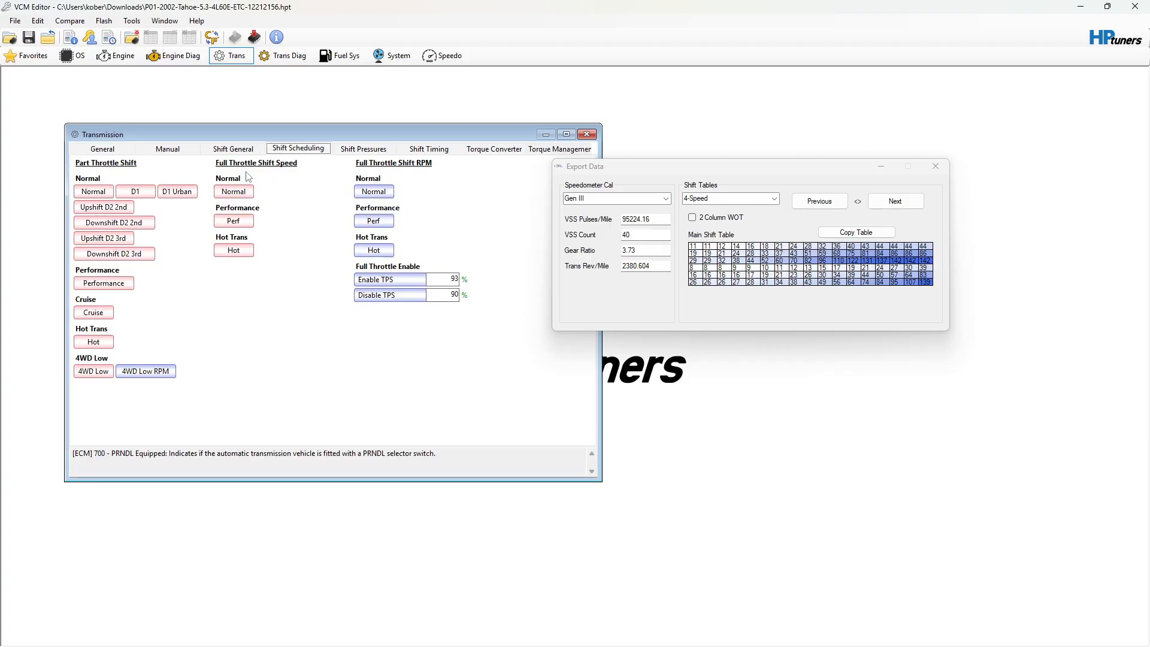
left_click(99, 199)
left_click_drag(247, 299, 272, 261)
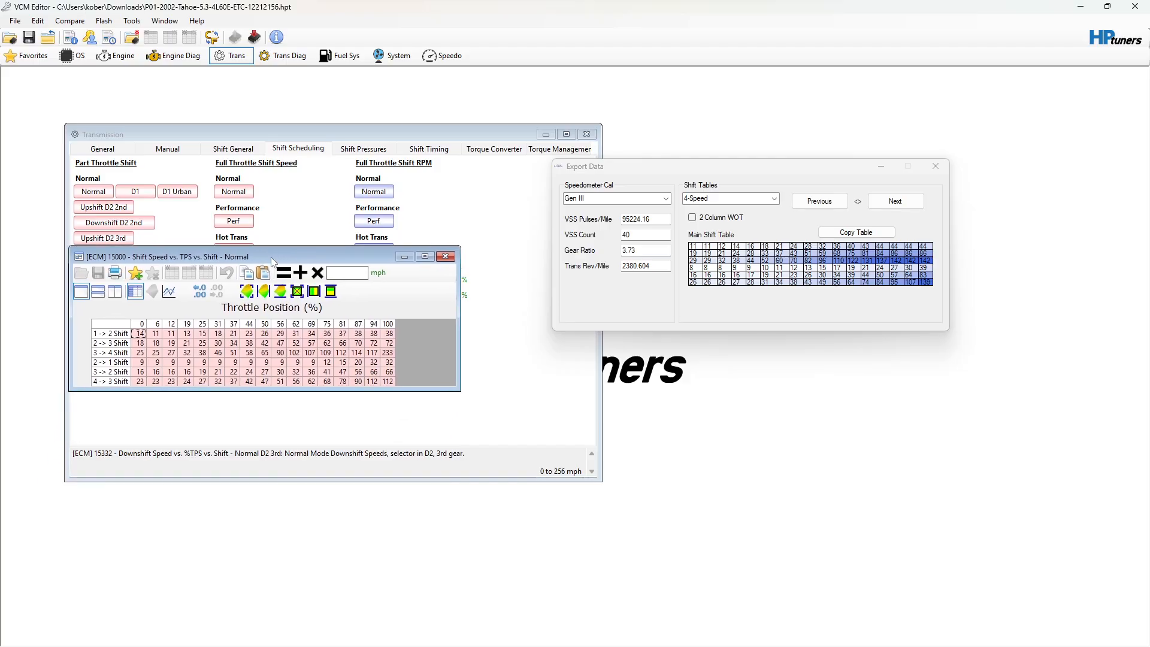
Copy the generator's main shift table and paste it over the whole Normal part throttle shift speed table, closing the table.
left_click(838, 232)
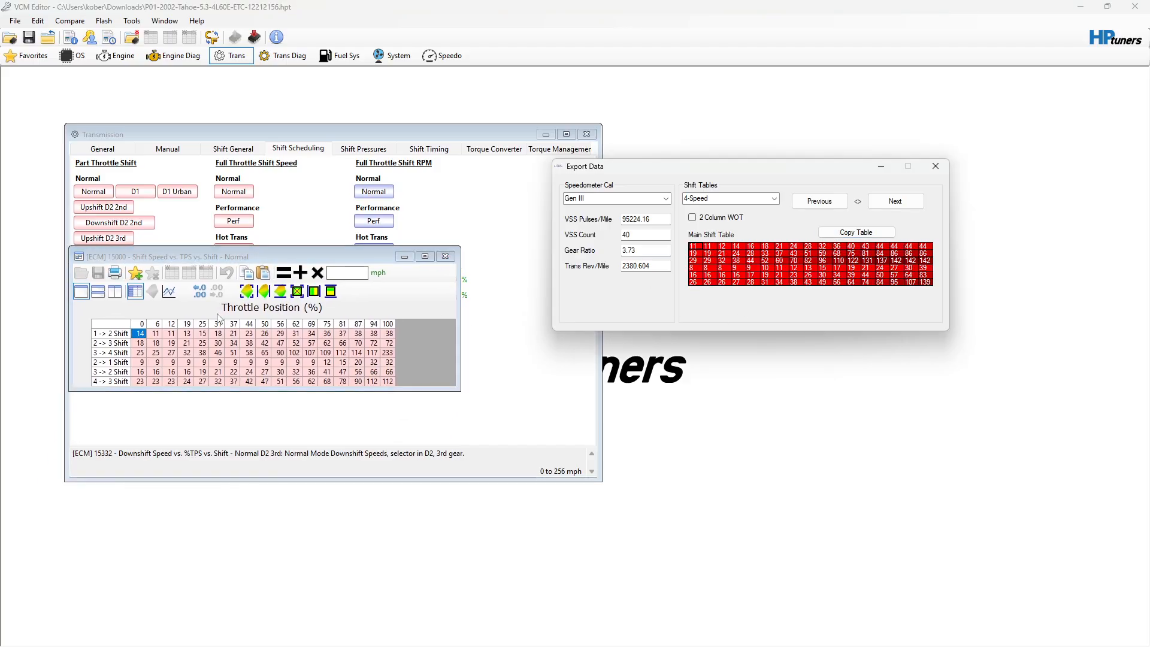
left_click(117, 328)
key("ctrl+v")
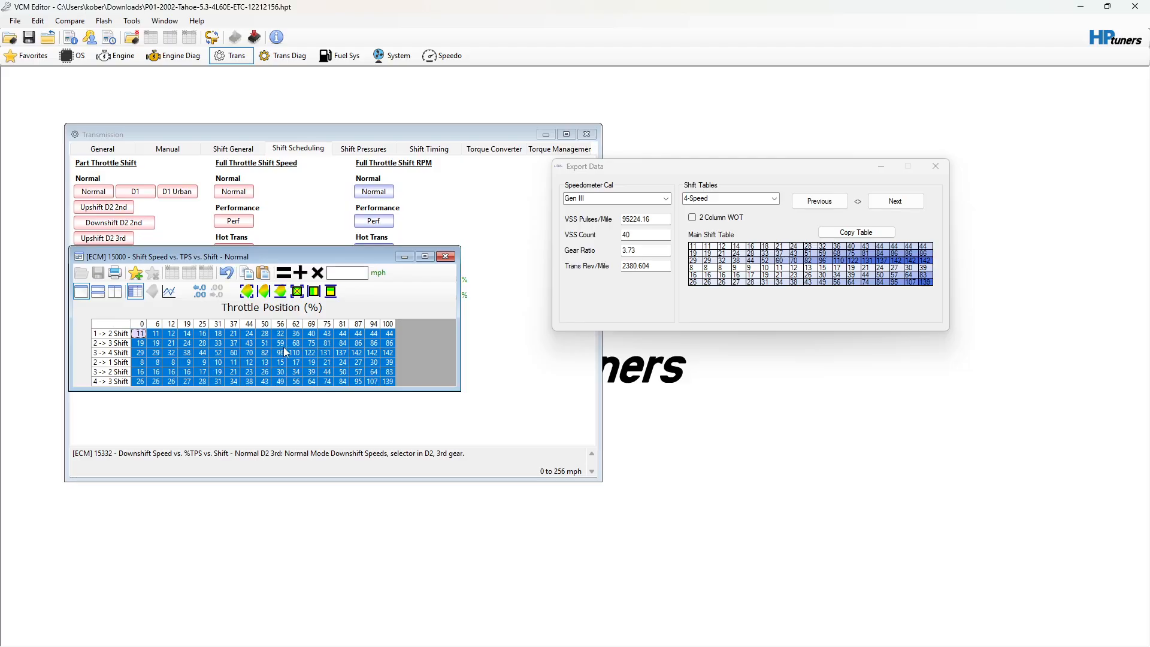
left_click(294, 353)
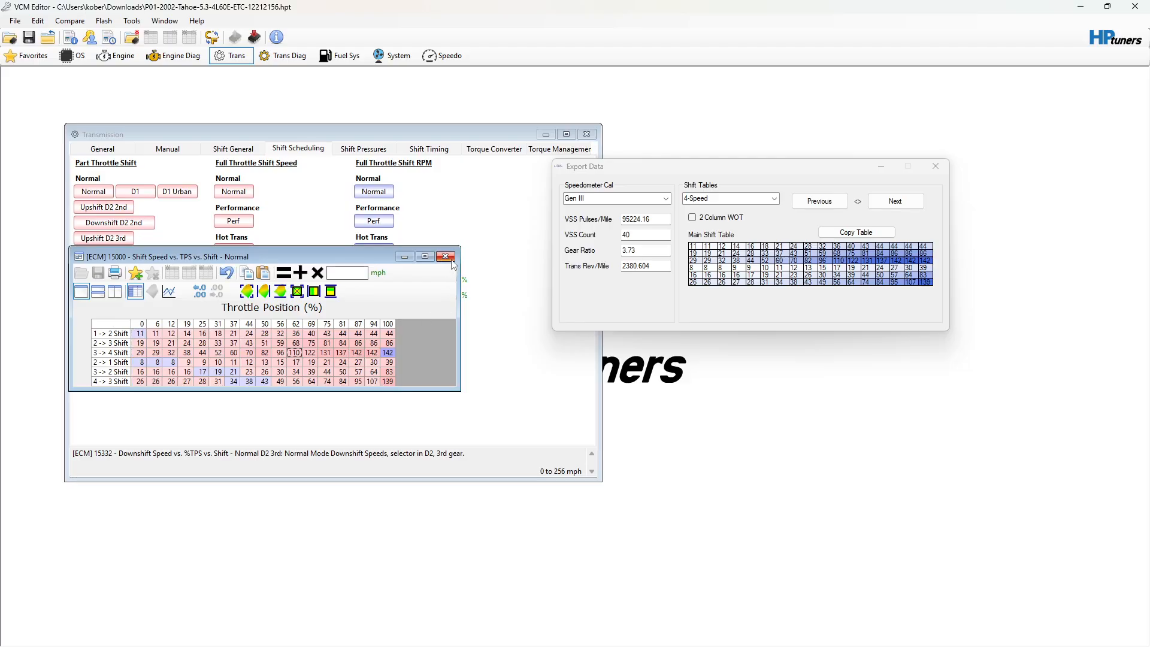
left_click(450, 261)
Copy the generator's WOT shift table into the Normal full throttle shift speed table and close it.
left_click(895, 201)
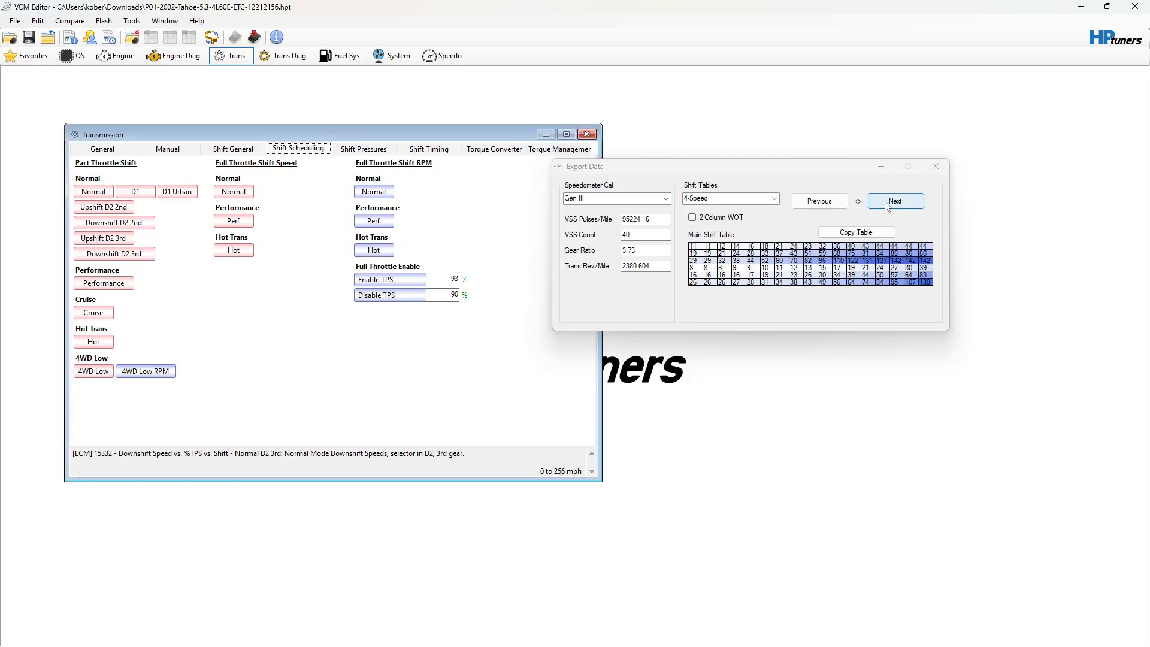
left_click(874, 235)
left_click(233, 192)
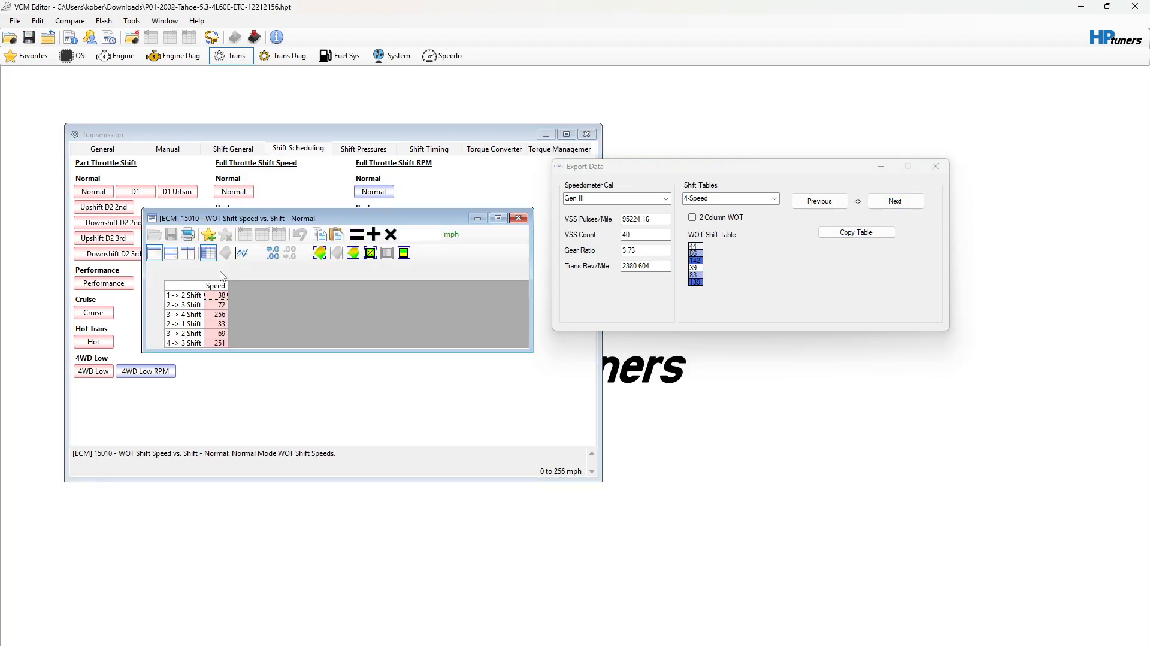
key("ctrl+a")
key("ctrl+v")
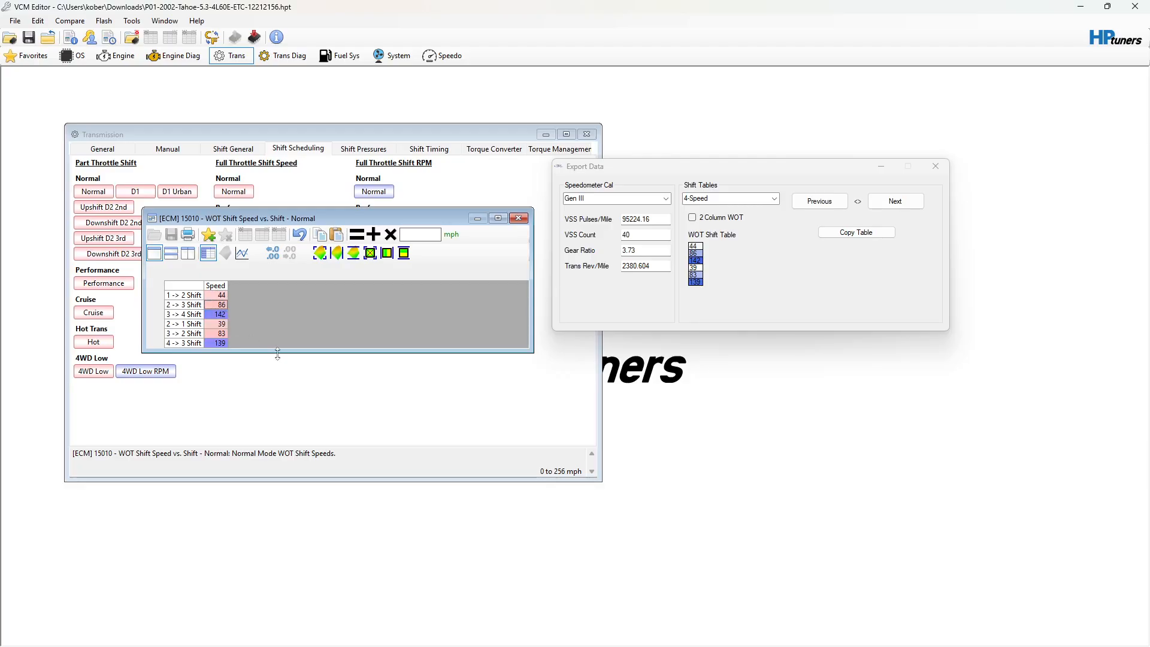
left_click(519, 218)
Copy the generator's WOT RPM table into the Normal full throttle shift RPM table.
left_click(895, 202)
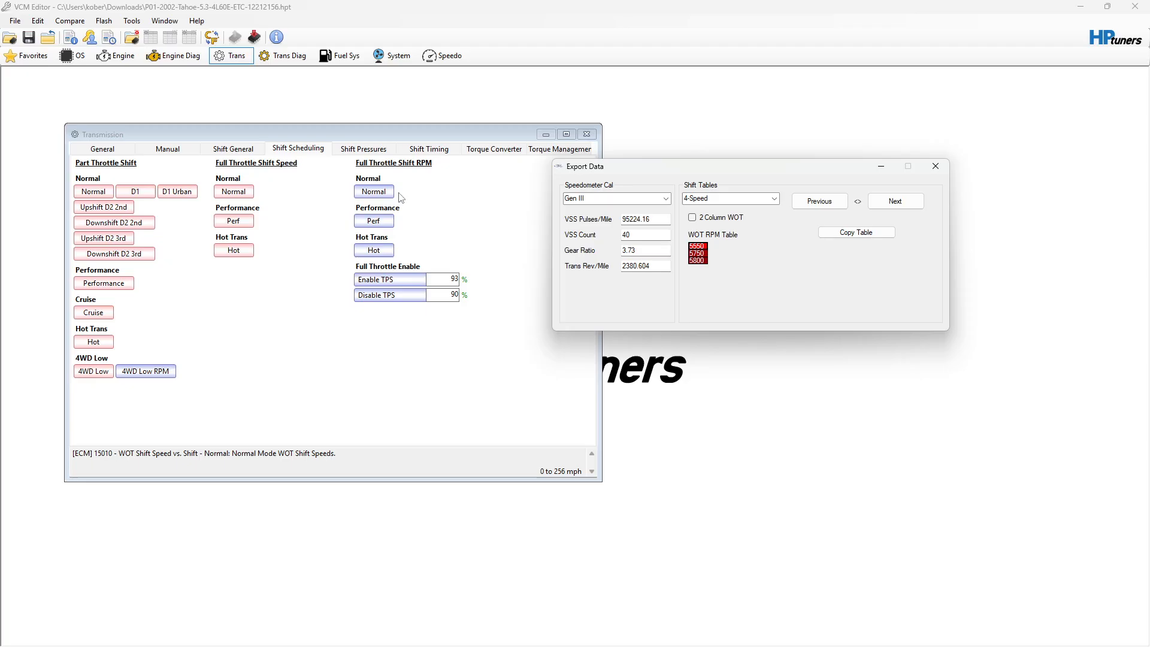
left_click(374, 191)
key("ctrl+v")
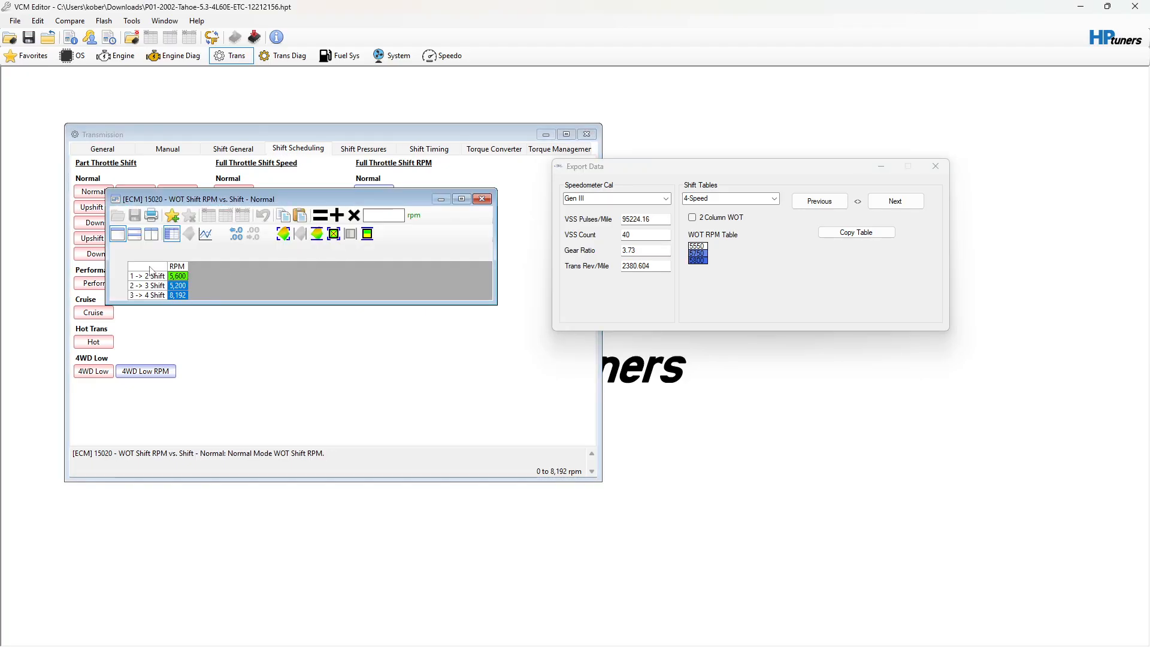
left_click(184, 286)
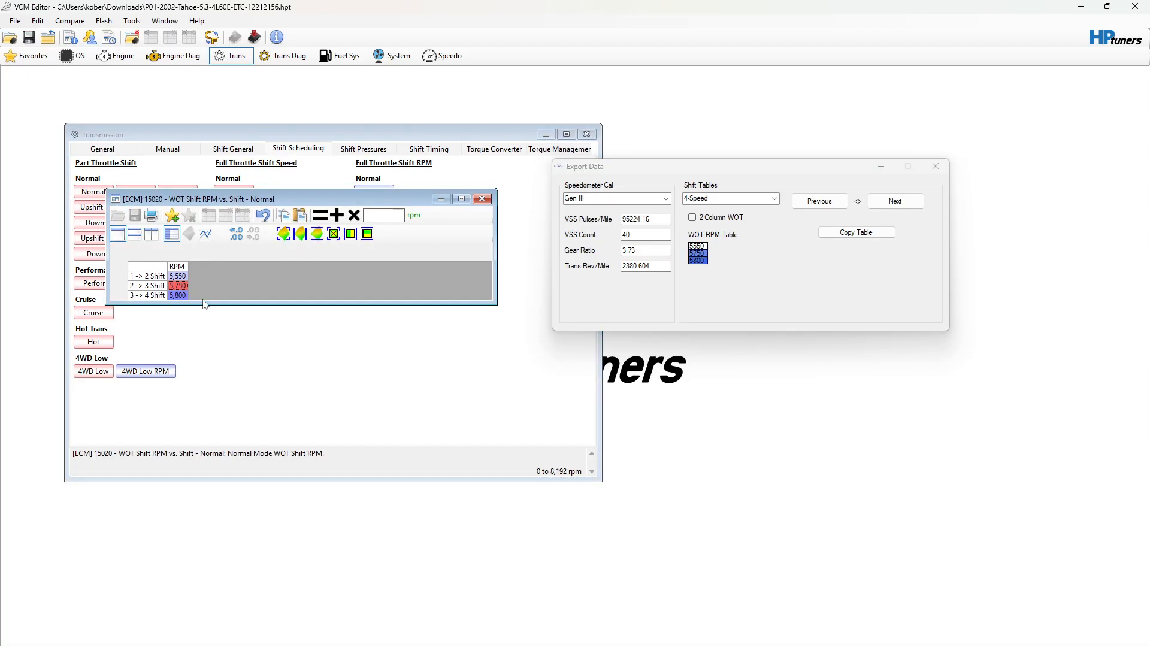
Set the 1->2 and 2->3 shift RPM in the Normal full throttle table to 5,800 and close it.
left_click(180, 295)
left_click(177, 277)
left_click_drag(177, 279, 185, 296)
left_click(179, 277)
left_click(178, 286)
left_click(178, 295)
left_click(180, 278)
left_click_drag(185, 276, 183, 293)
type("5,800")
key("Return")
left_click(481, 199)
Reopen the Normal full throttle shift RPM table, enter 5850 as the shift RPM, and close it.
left_click(242, 199)
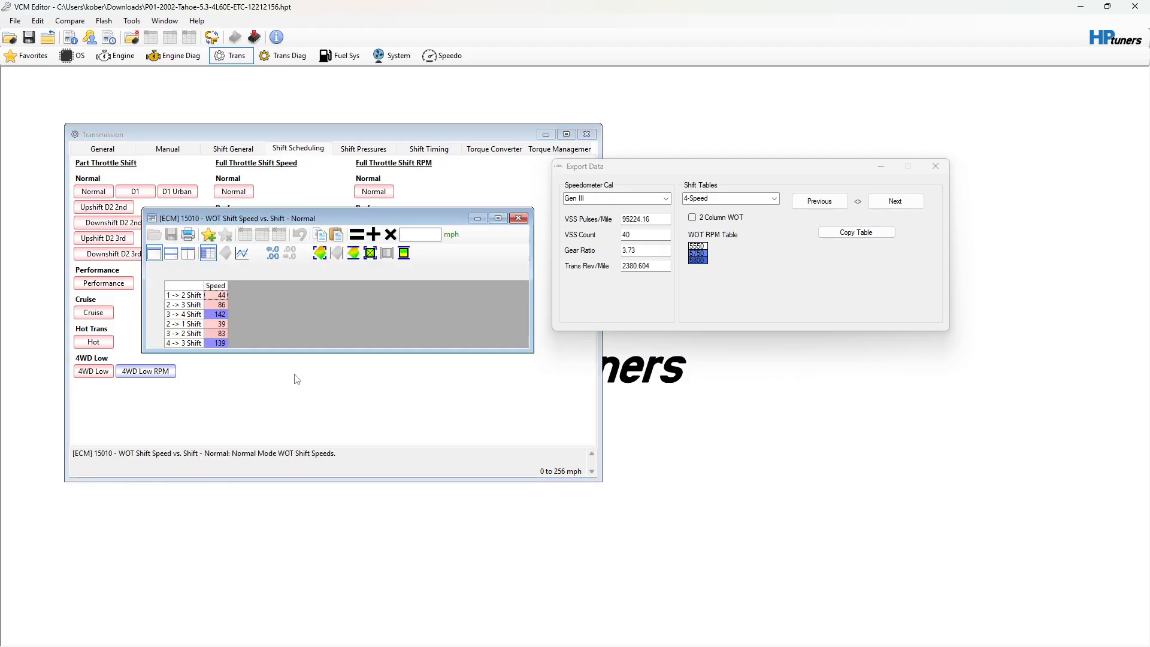
left_click(528, 199)
left_click(375, 192)
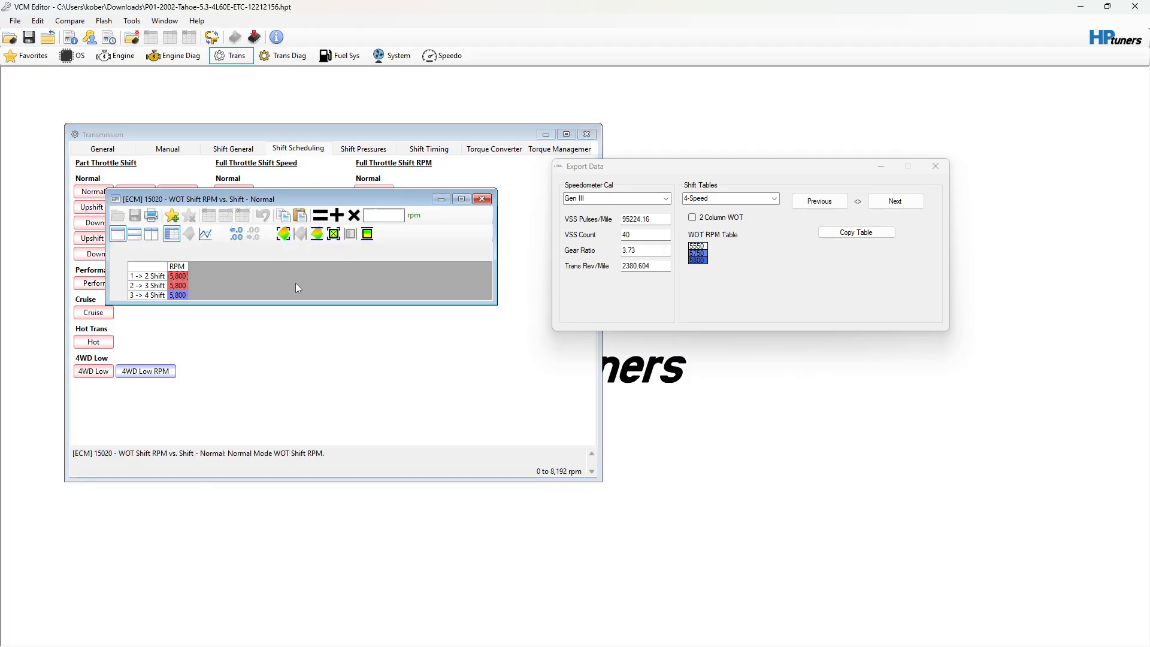
type("5850")
key("Return")
left_click(483, 199)
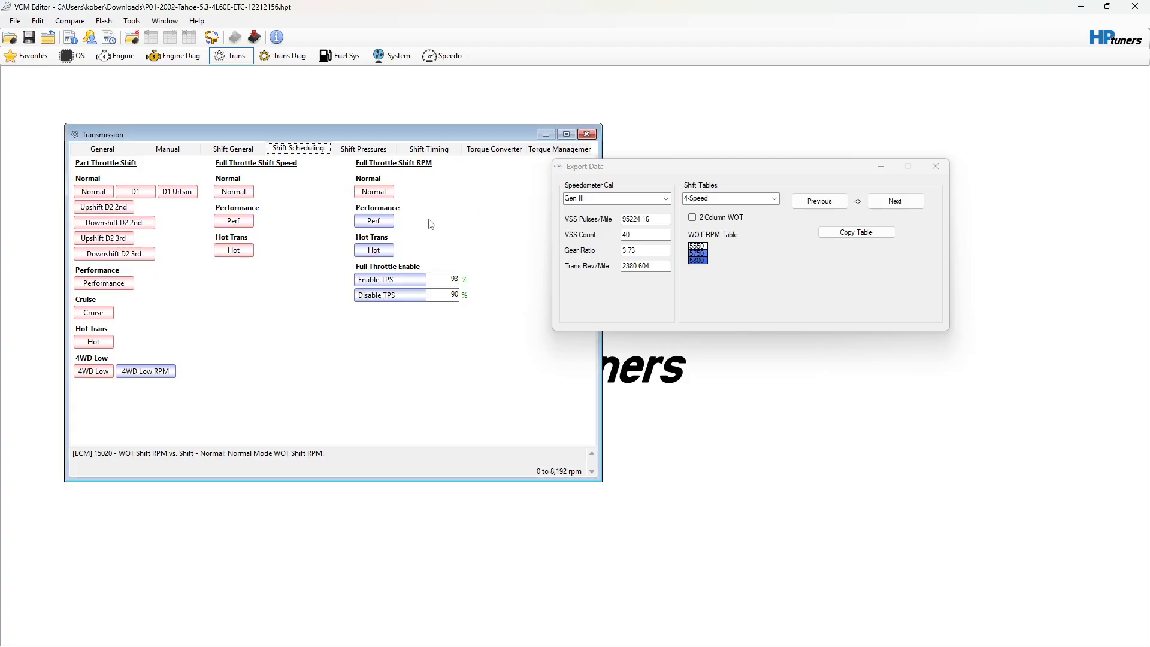
Lower the 1->2, 2->3, 2->1 and 3->2 speeds in the Normal full throttle shift speed table by 2 mph.
left_click(234, 191)
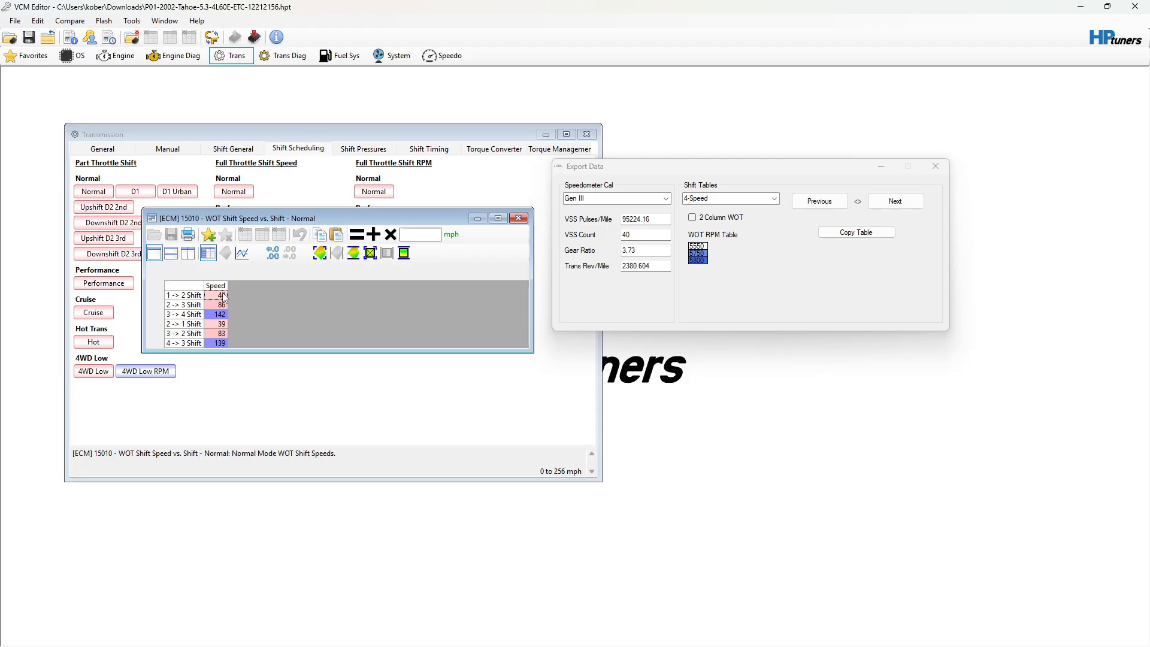
left_click(219, 304)
key("shift+Up")
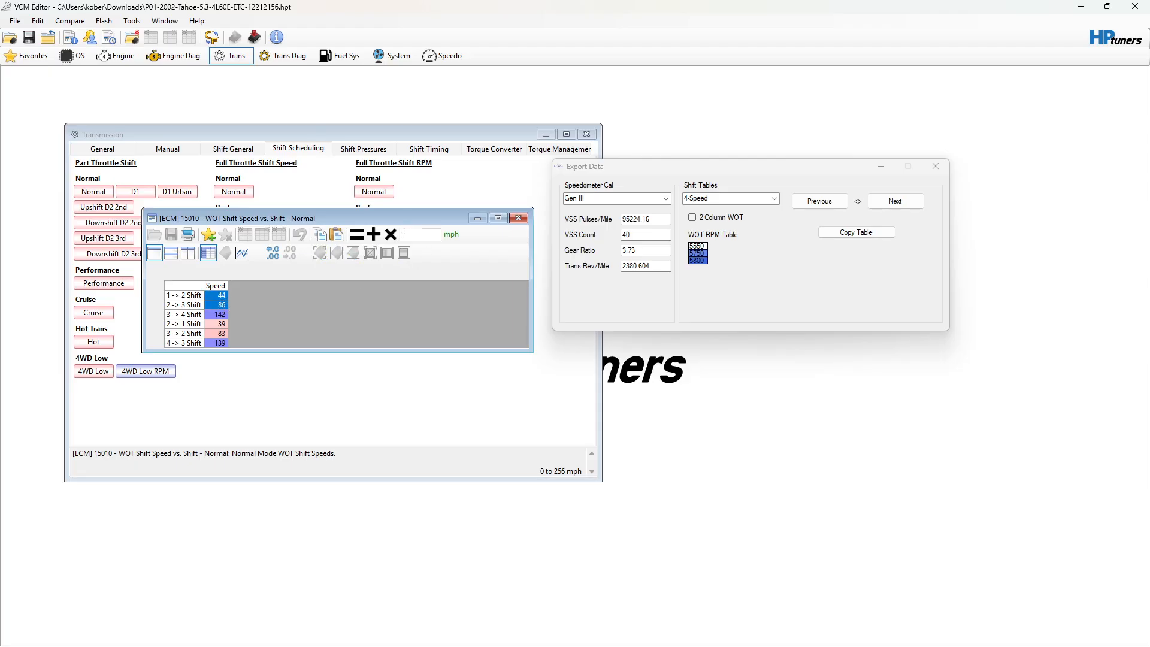
left_click(374, 234)
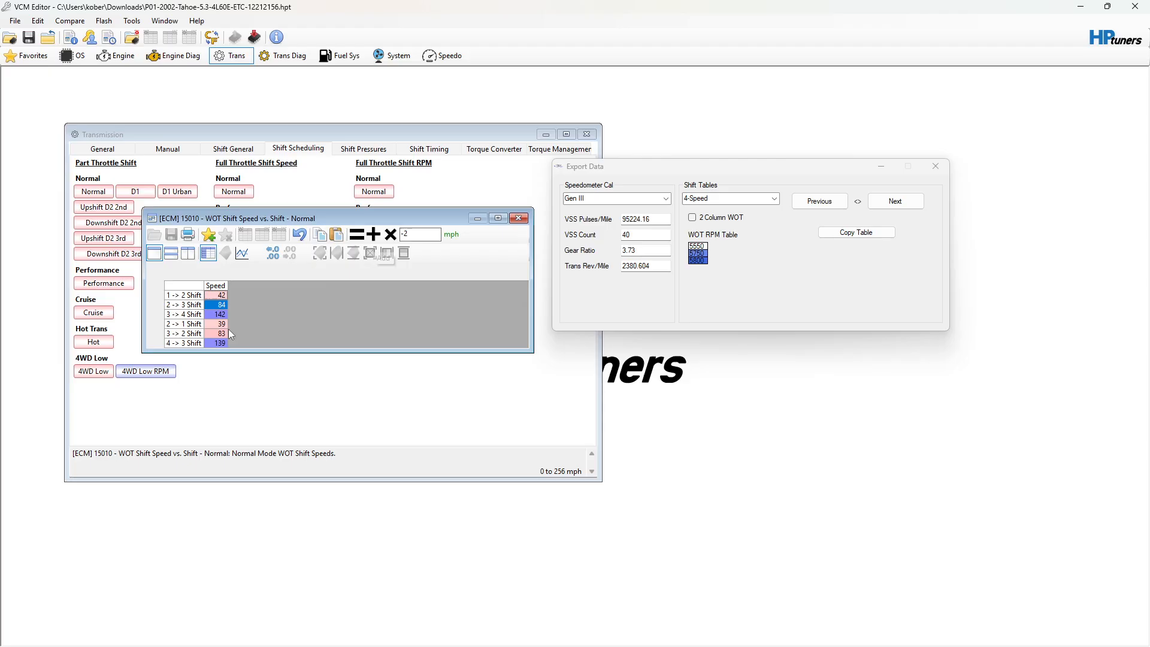
key("Down")
key("Down")
key("Down")
key("Down")
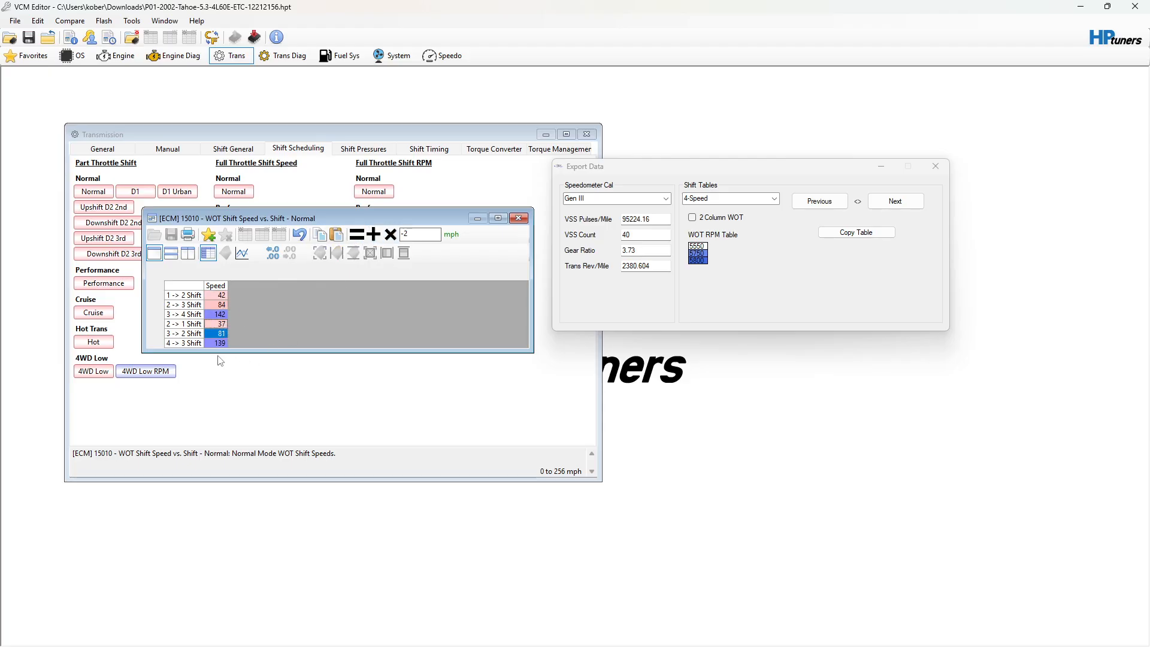
left_click(374, 234)
left_click(519, 219)
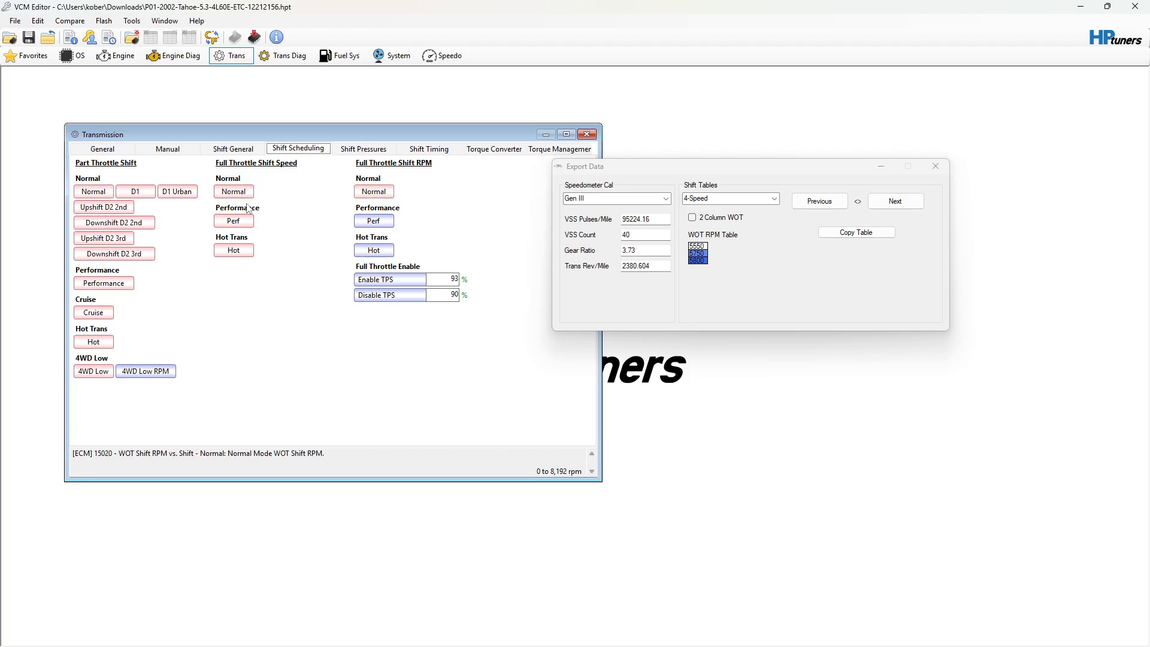
Review the part throttle Normal D2 2nd upshift and D1 Urban shift speed tables.
left_click(111, 211)
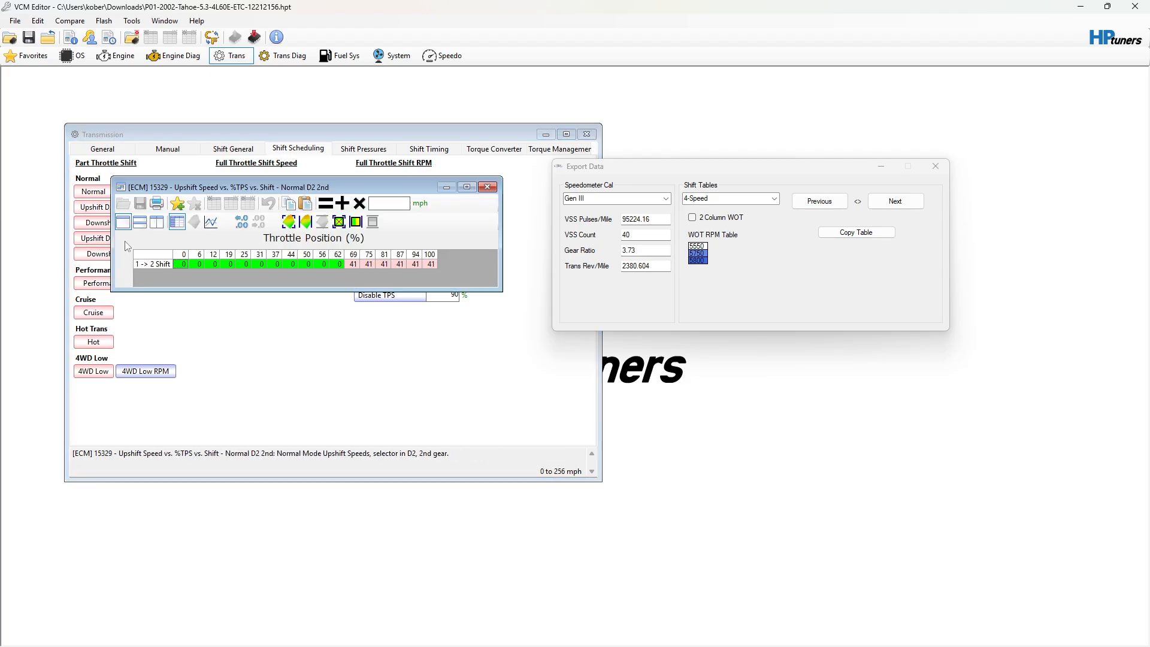
left_click(487, 187)
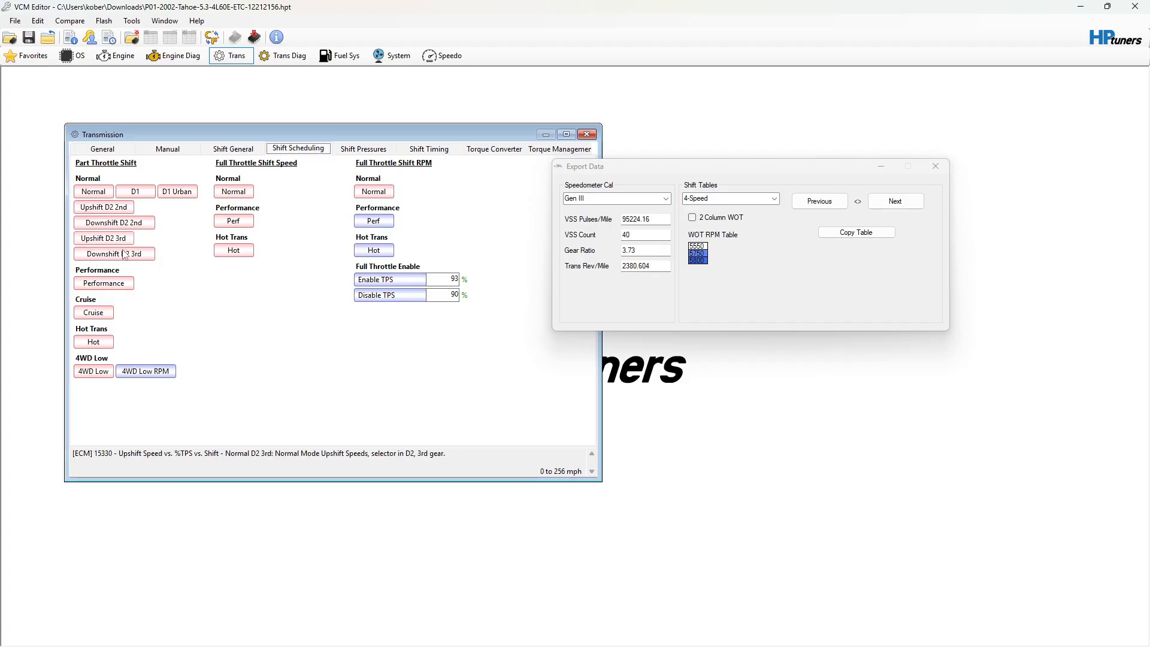
left_click(175, 197)
left_click(441, 142)
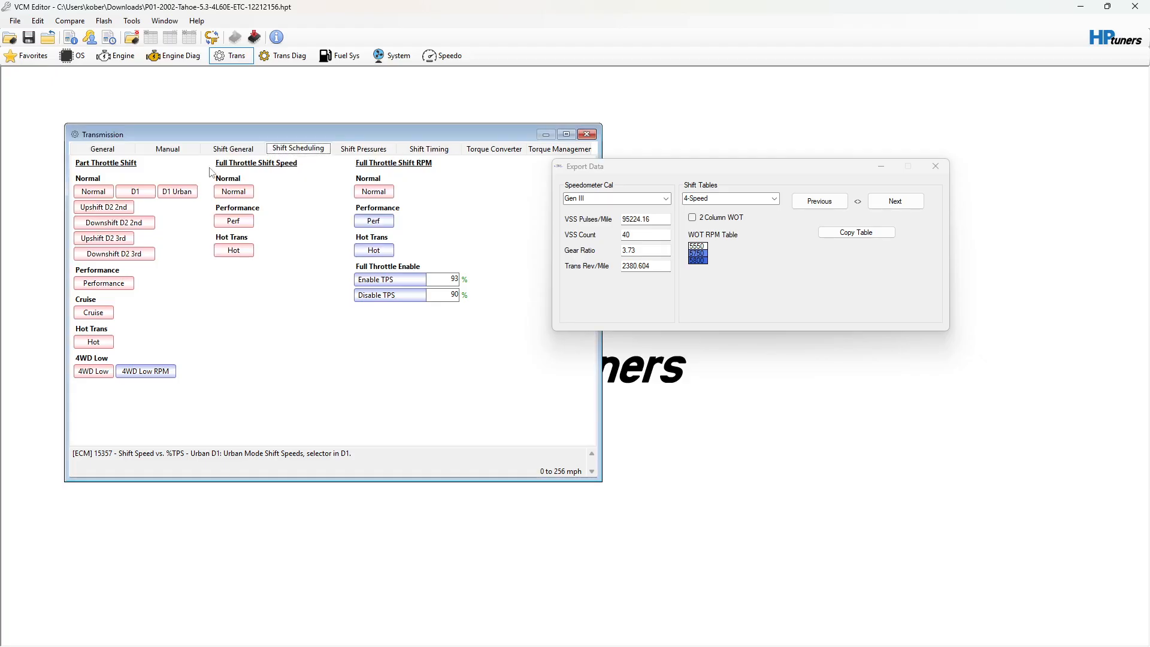
Set the 2->1 shift speed in the Normal D1 part throttle table to 255 mph and close it.
left_click(143, 199)
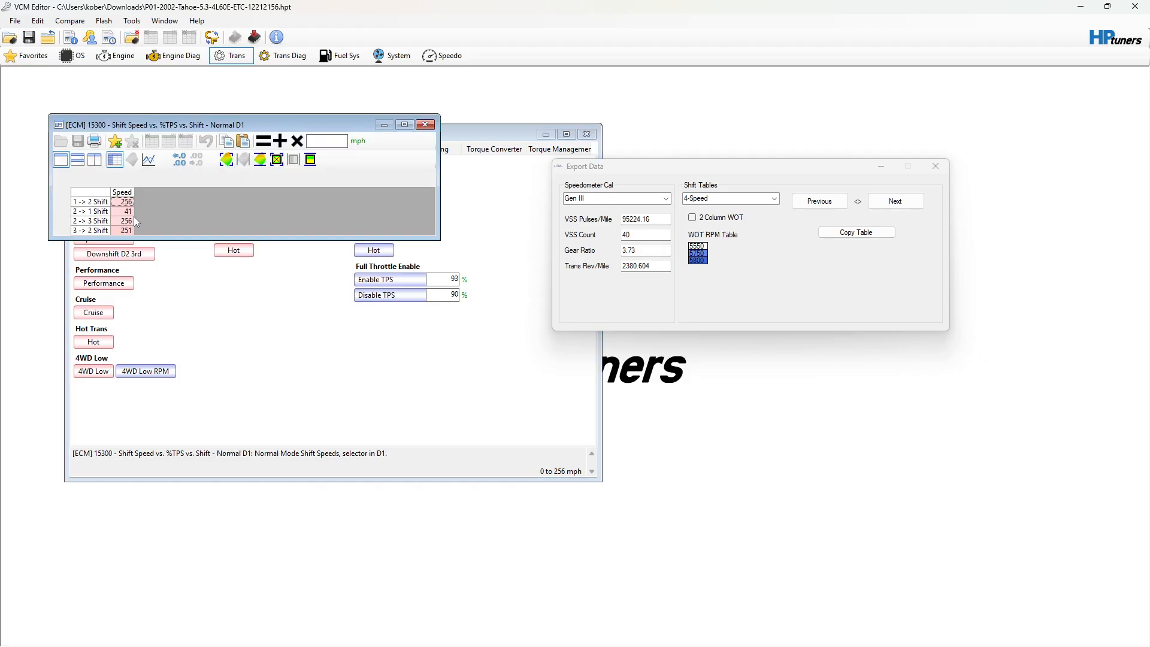
left_click(127, 213)
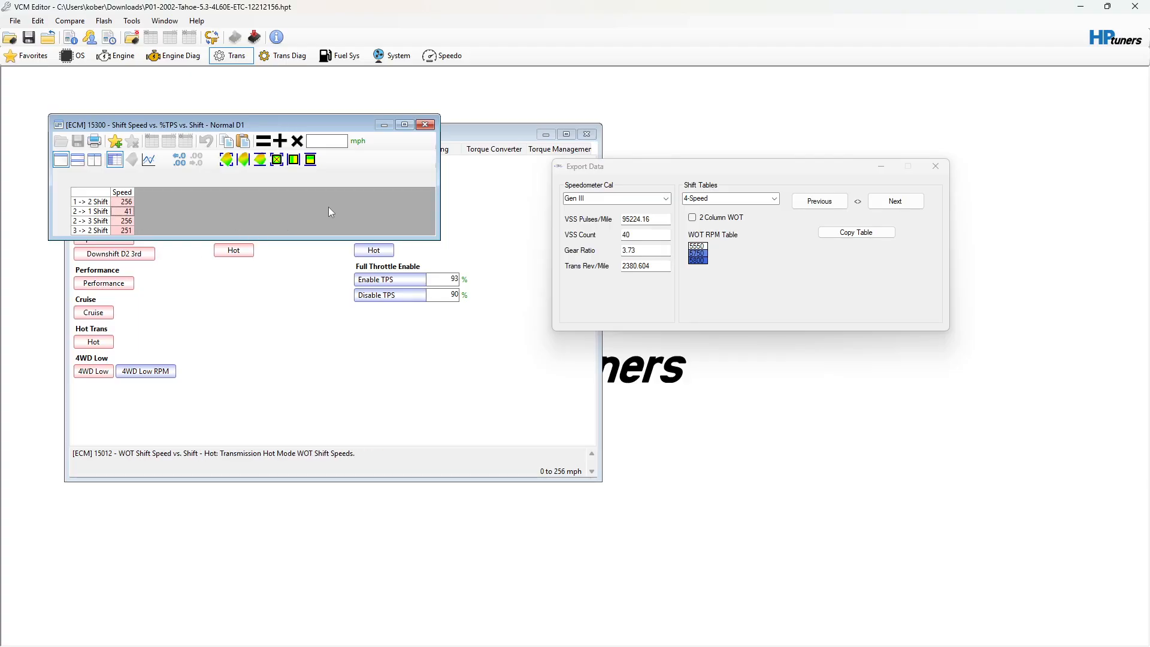
type("255")
key("Return")
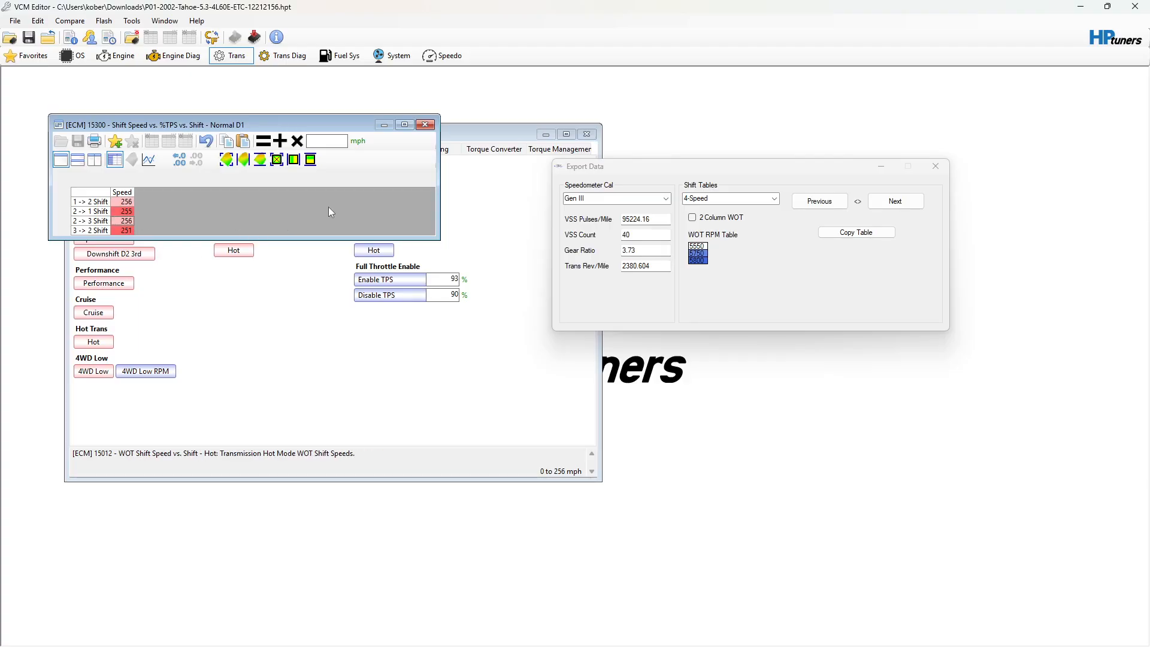
left_click(426, 125)
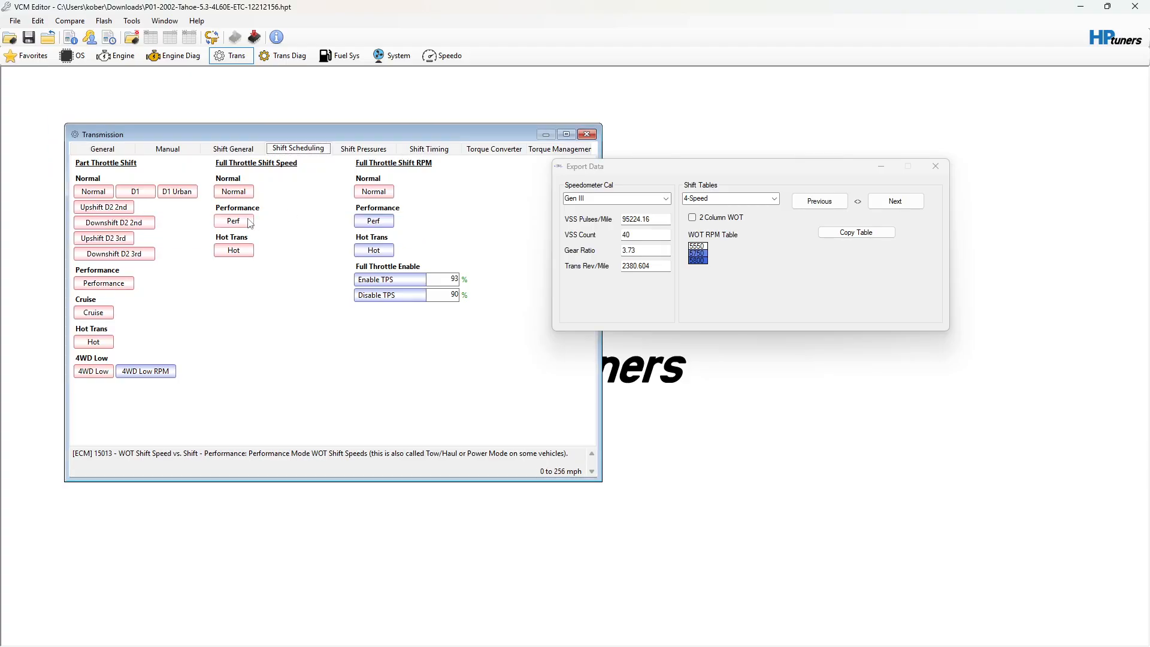
Set the 1->2 shift speeds from 0 to 50% throttle in the D1 Urban table to 255 mph.
left_click(178, 192)
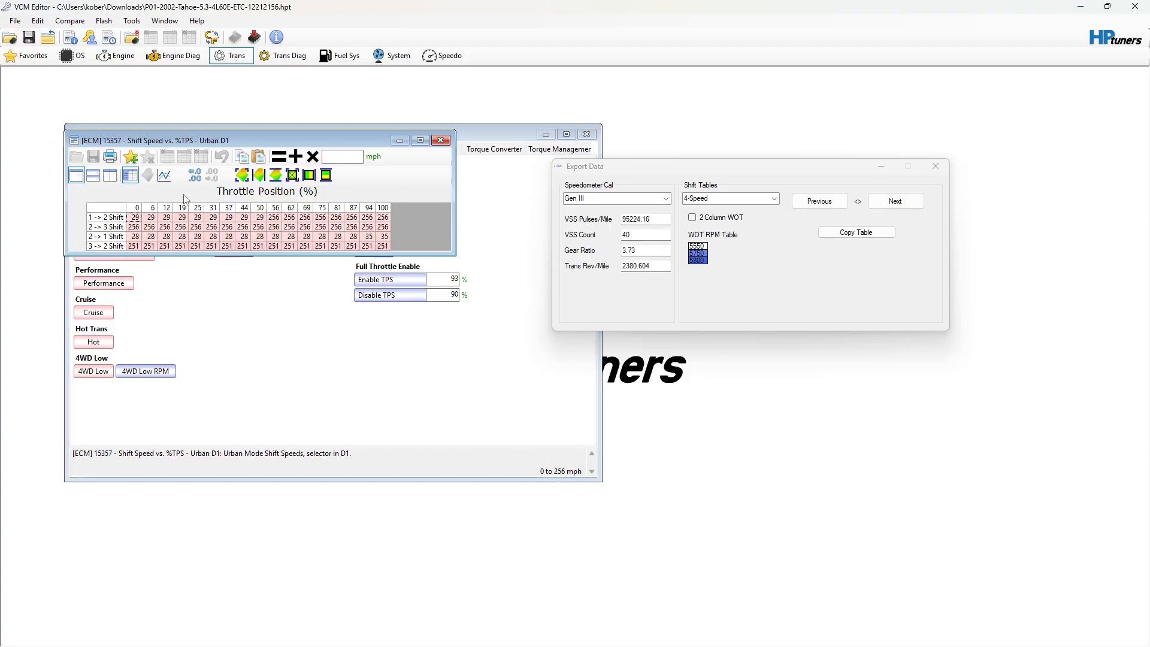
left_click_drag(138, 218, 259, 220)
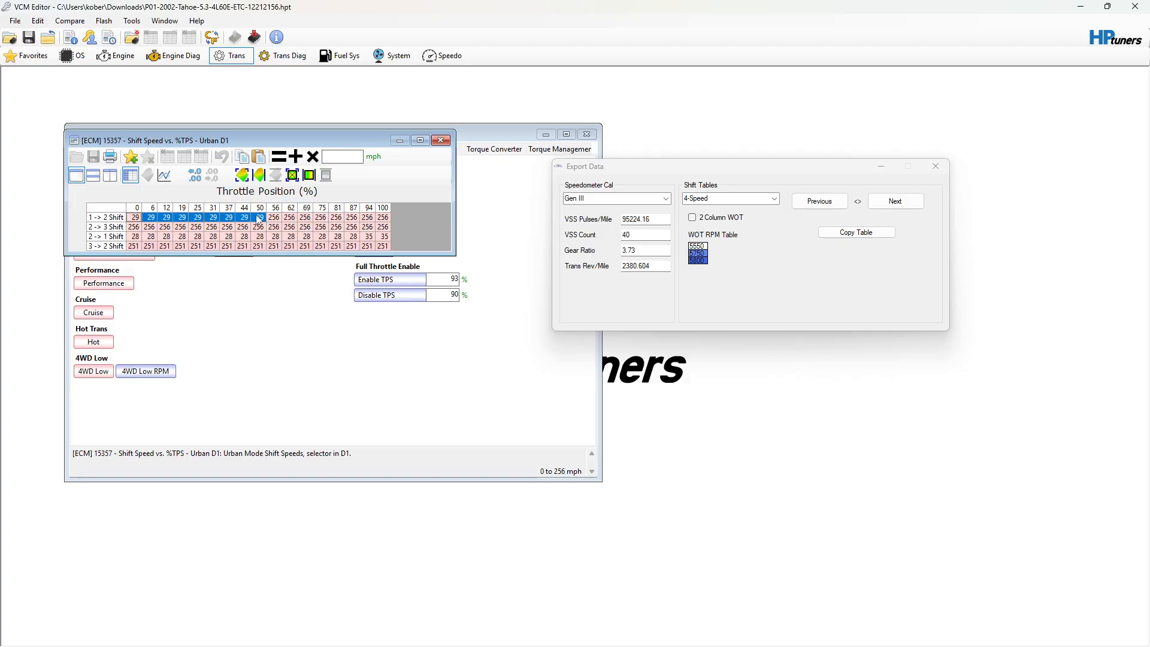
type("255")
key("Return")
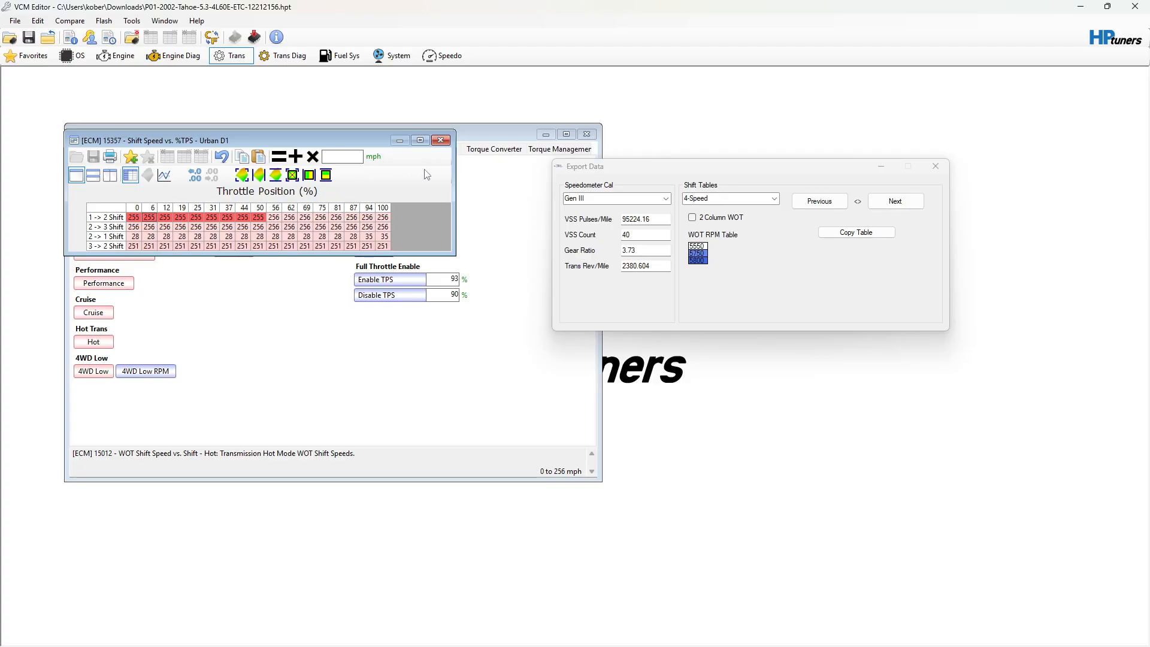
left_click(441, 140)
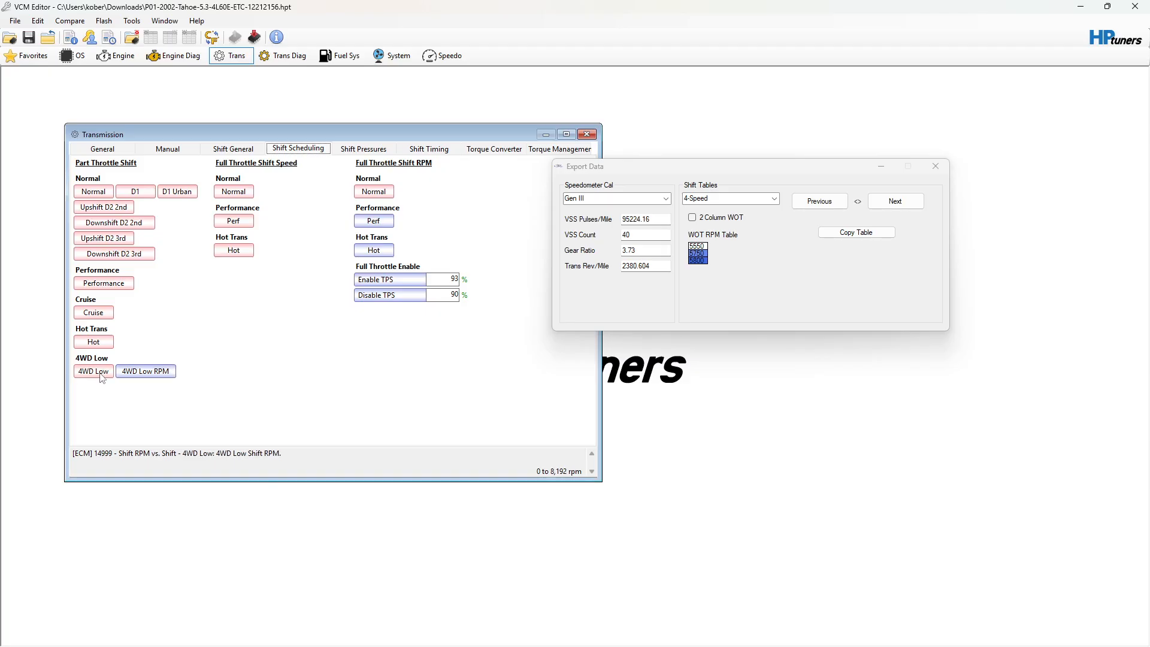
Move the export data aside and review the Normal base shift pressure table under the upshift pressures.
left_click(372, 148)
left_click(343, 163)
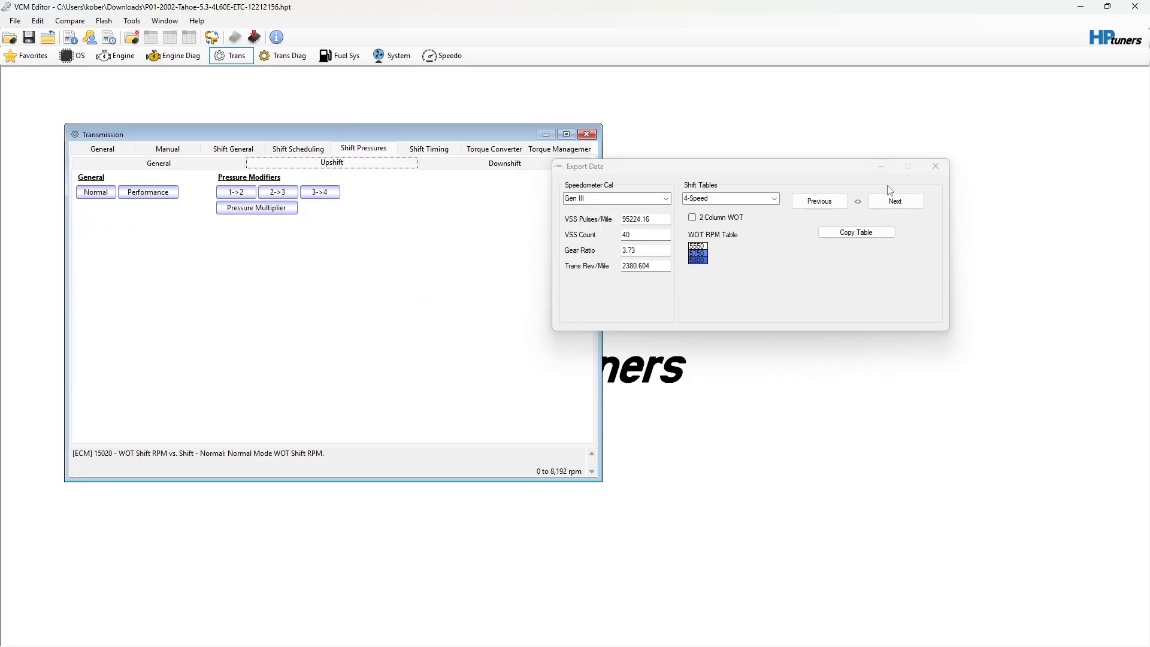
left_click_drag(794, 171, 896, 173)
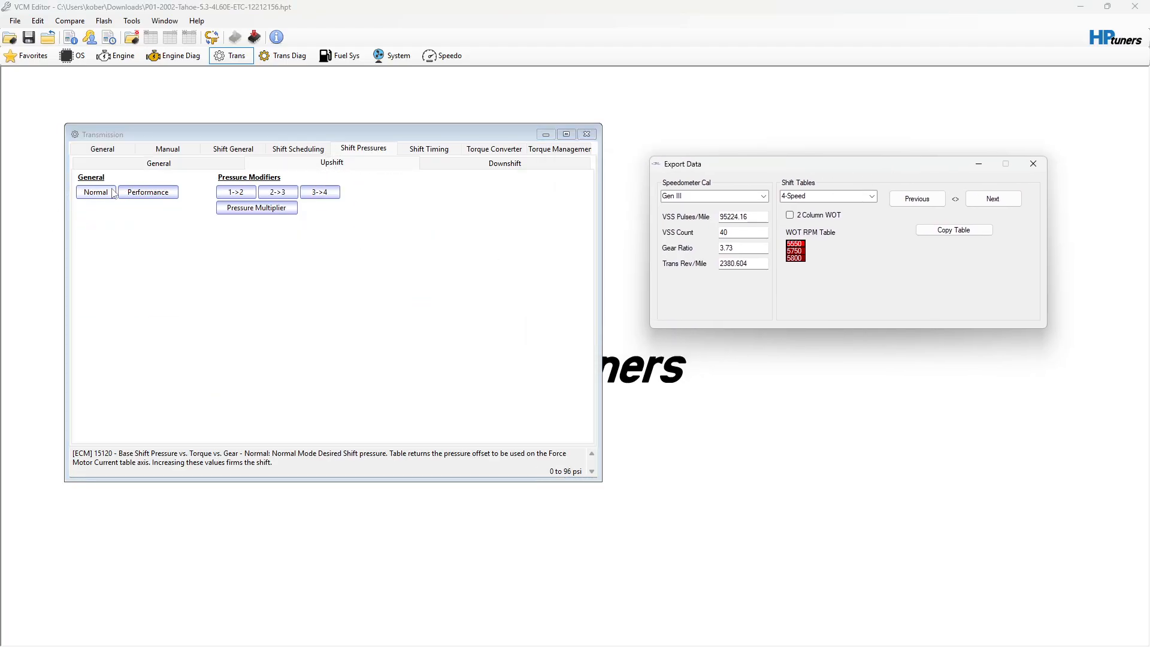
left_click(95, 191)
left_click(628, 78)
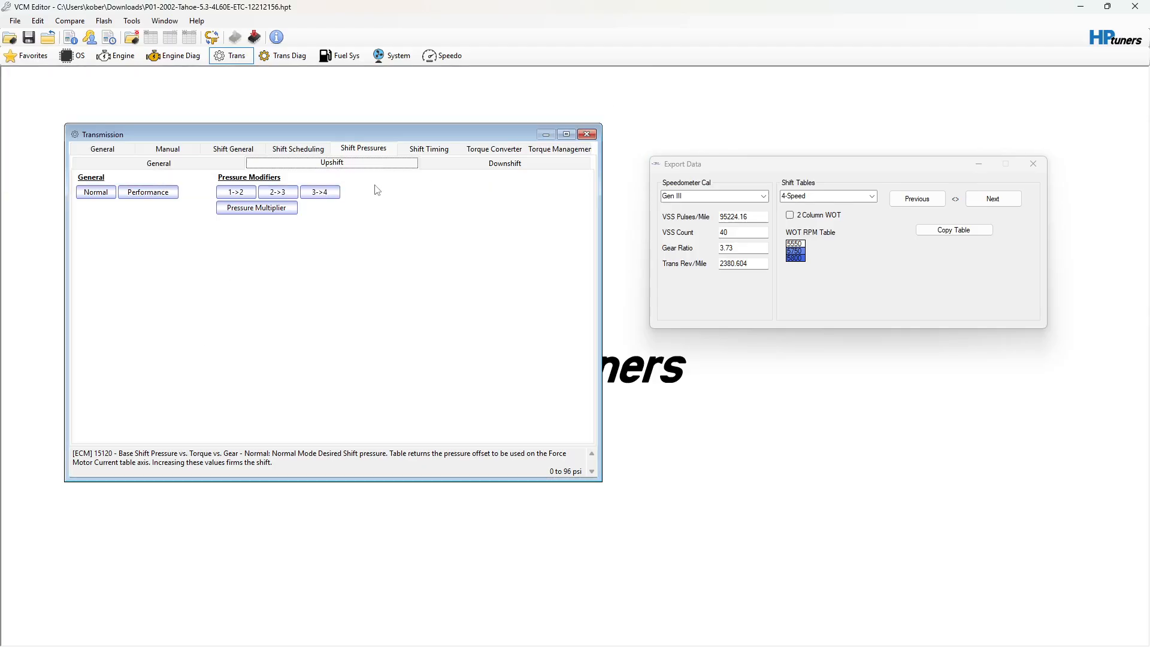
Copy the entire Performance base shift pressure table into the Normal base shift pressure table and close it.
left_click(148, 192)
left_click(74, 165)
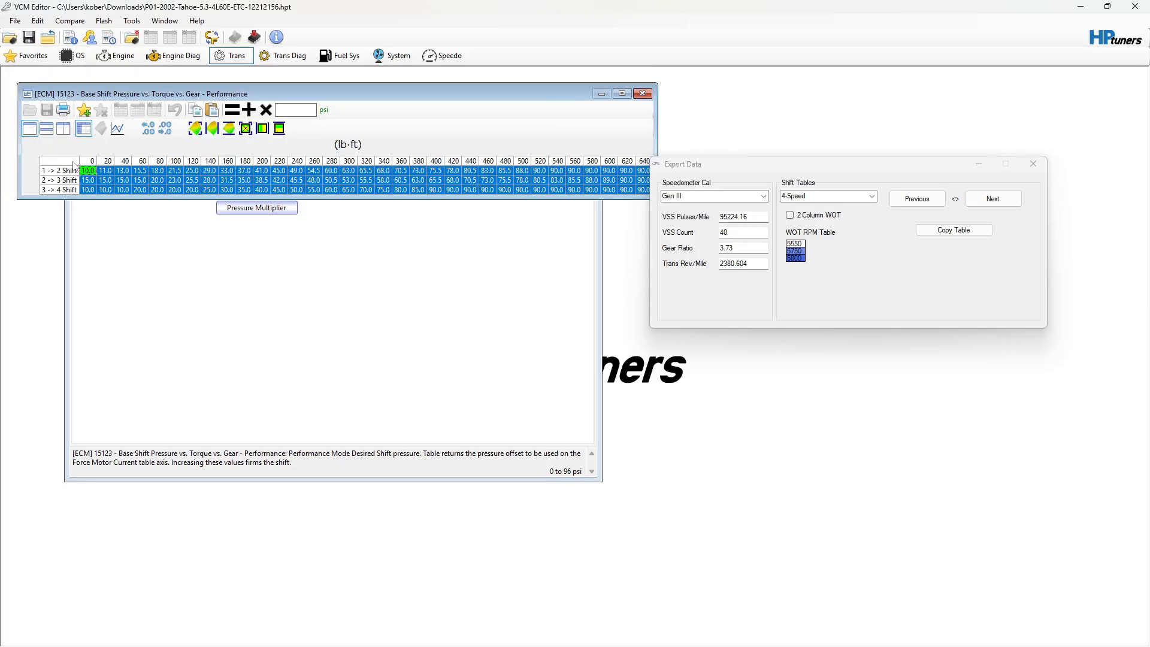
left_click(643, 93)
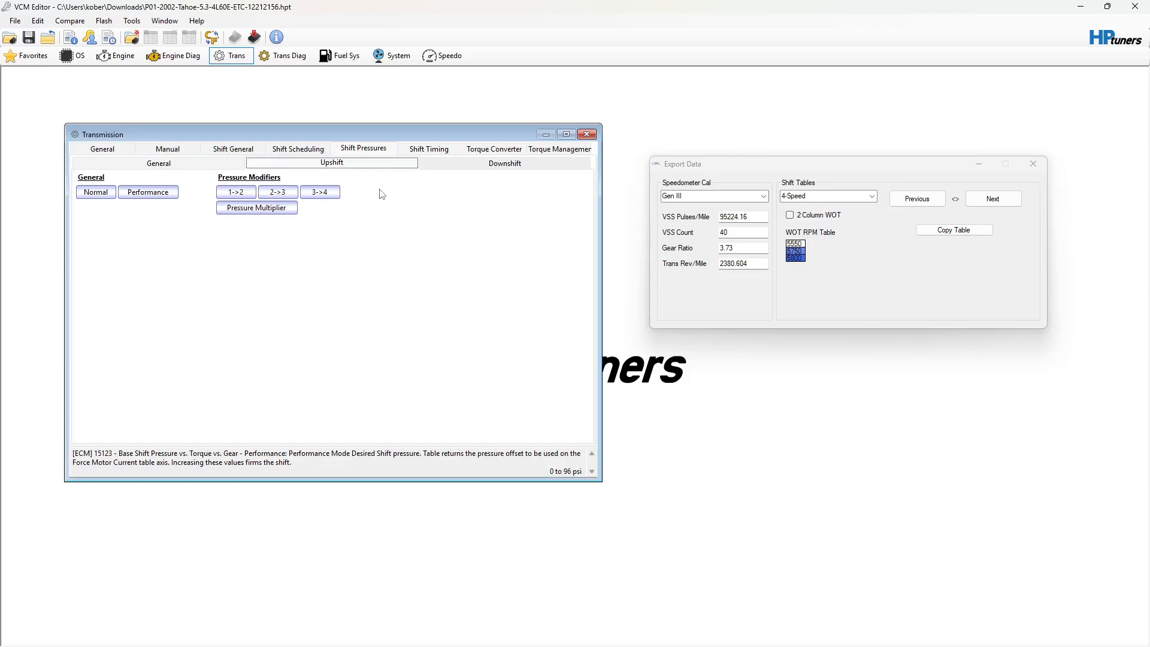
left_click(96, 192)
left_click(41, 150)
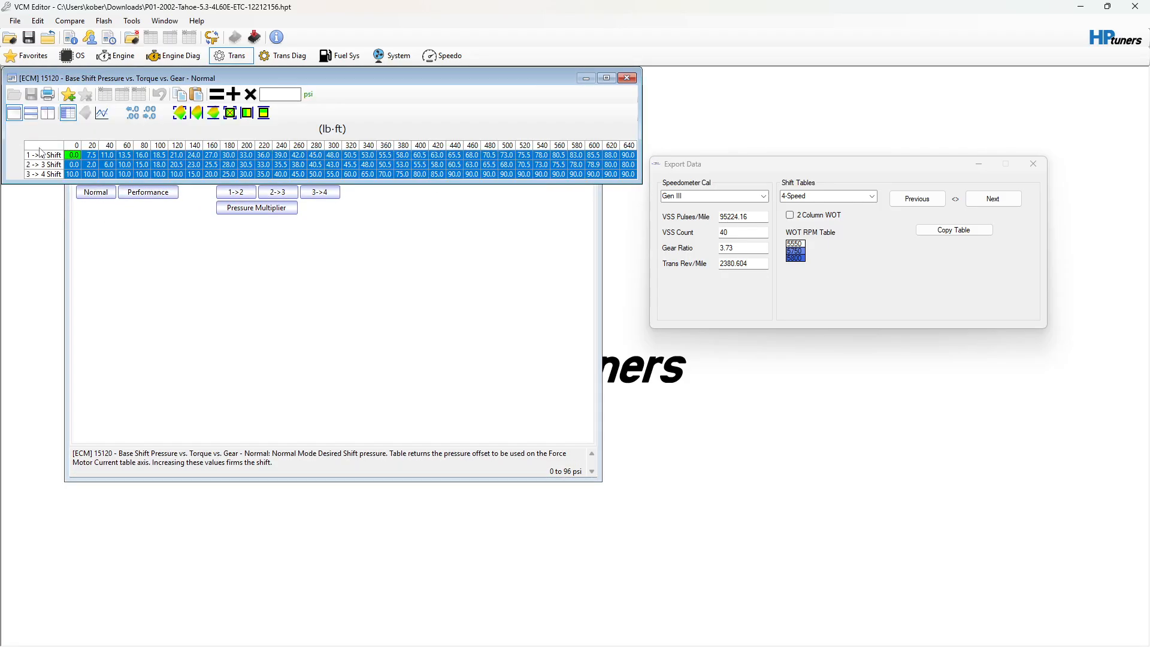
key("ctrl+v")
left_click(250, 174)
left_click(628, 78)
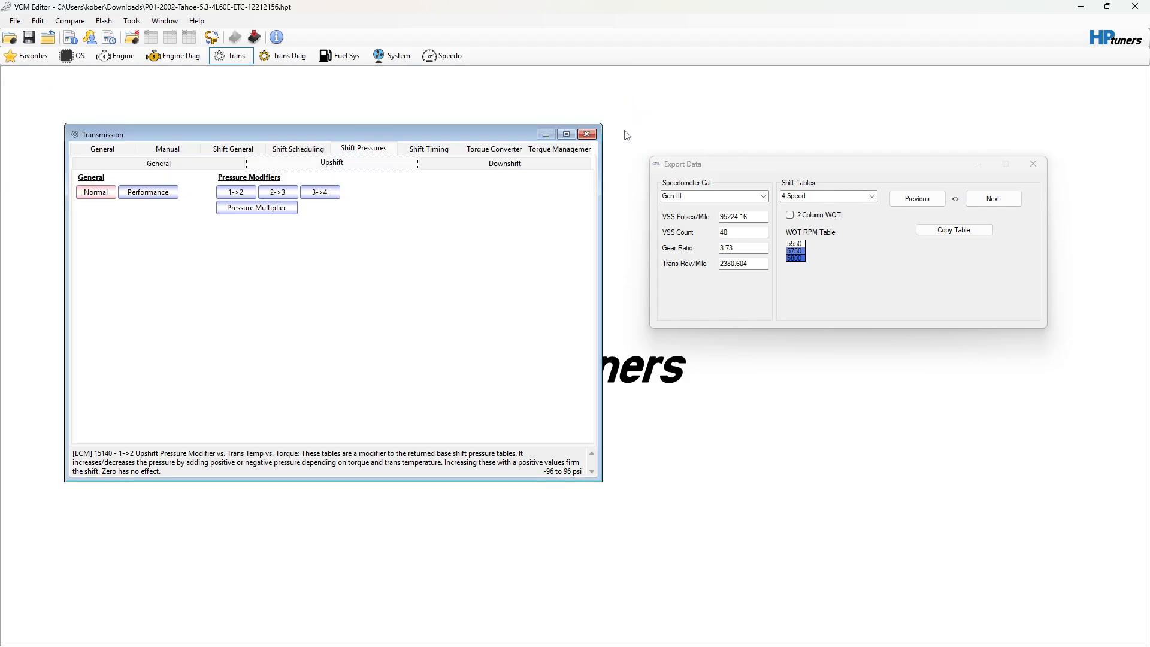
Review the Normal desired shift time table, examining the 1->2 shift times from 0 to 320 lb-ft.
left_click(445, 154)
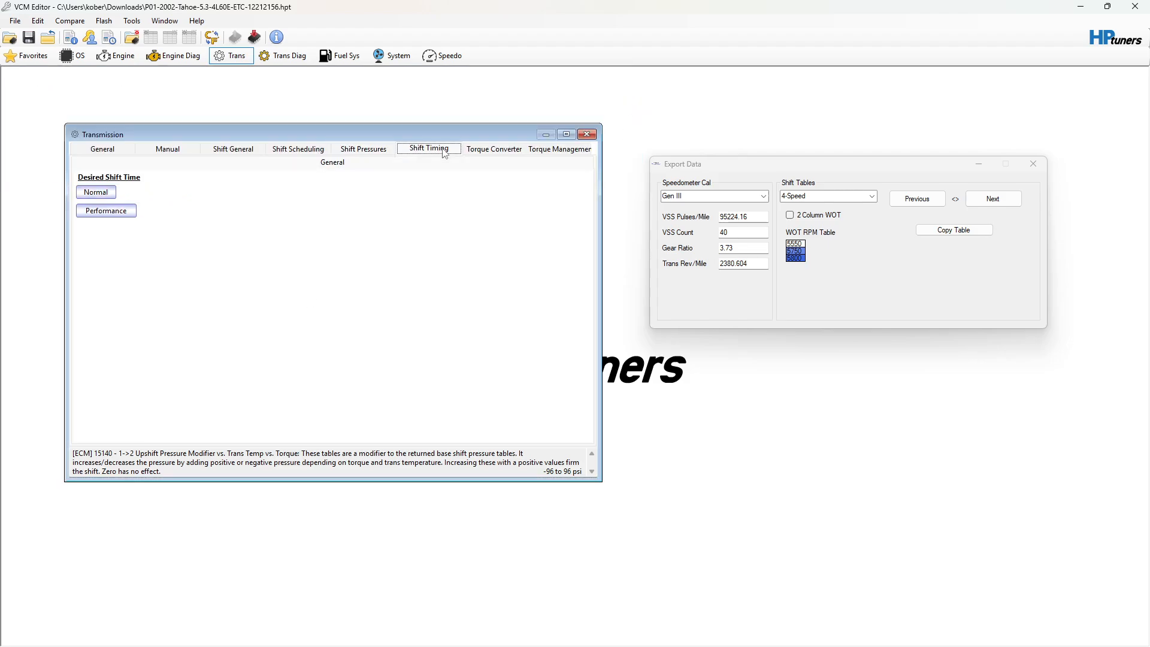
left_click(102, 193)
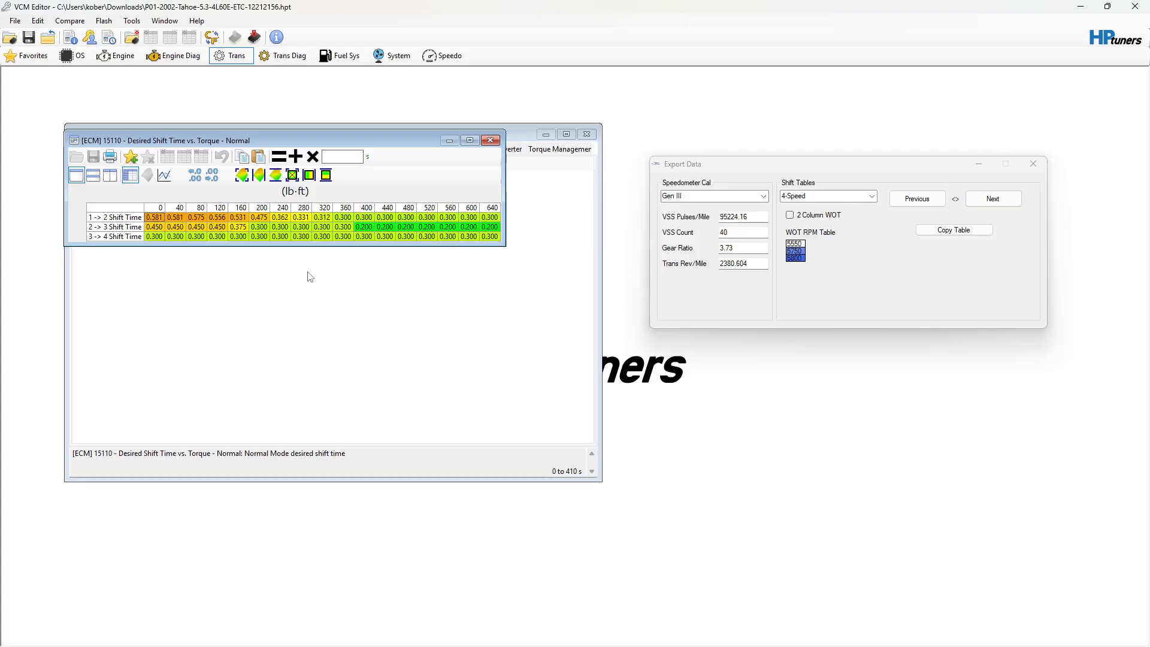
left_click_drag(343, 237, 490, 238)
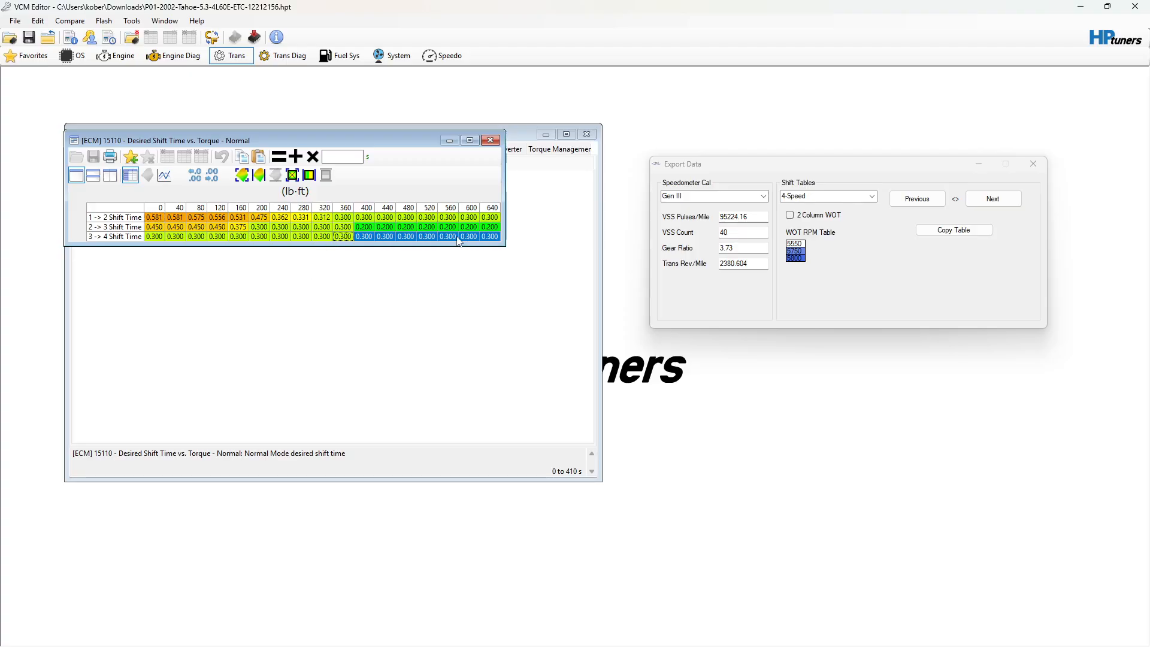
left_click(263, 229)
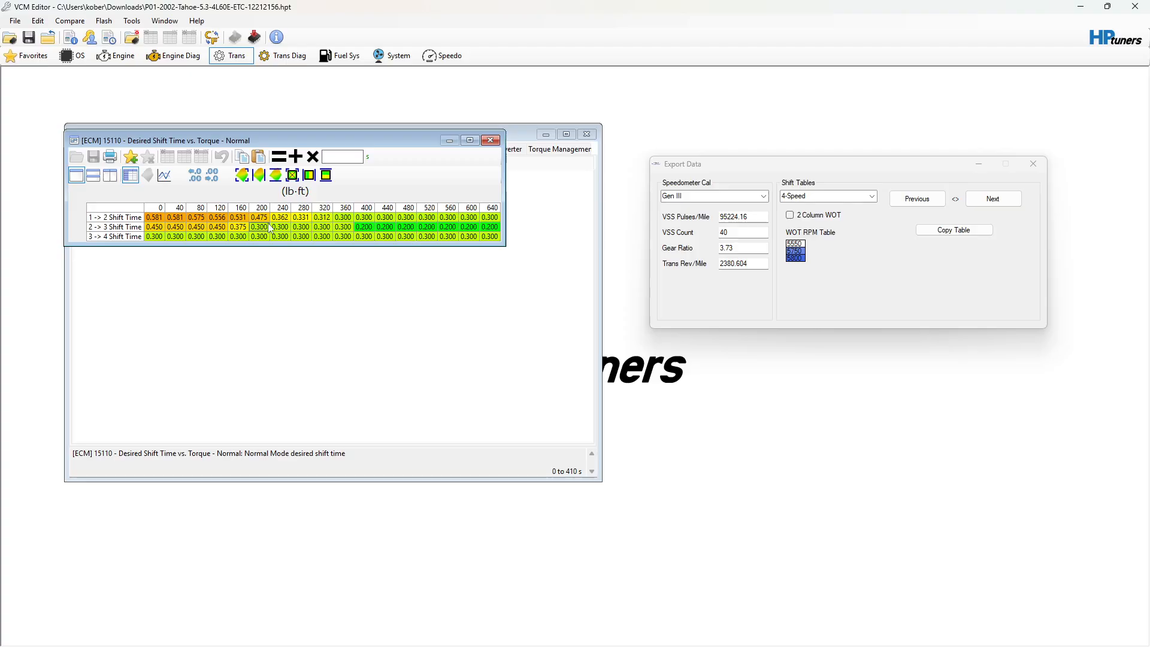
left_click(154, 218)
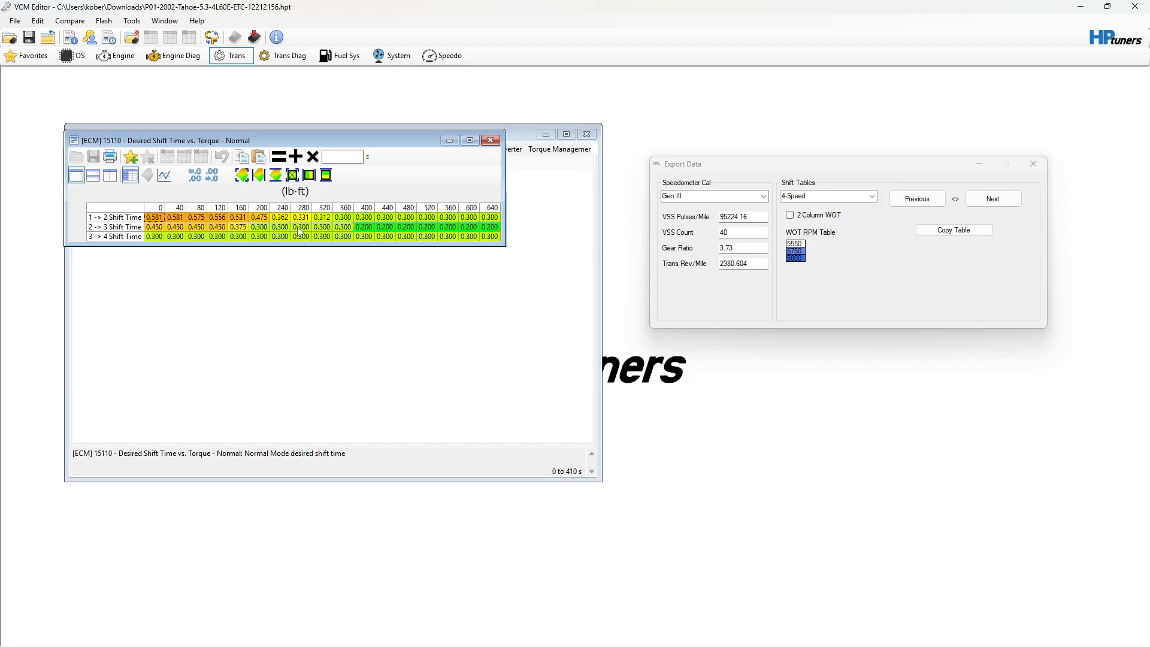
left_click_drag(154, 219, 308, 219)
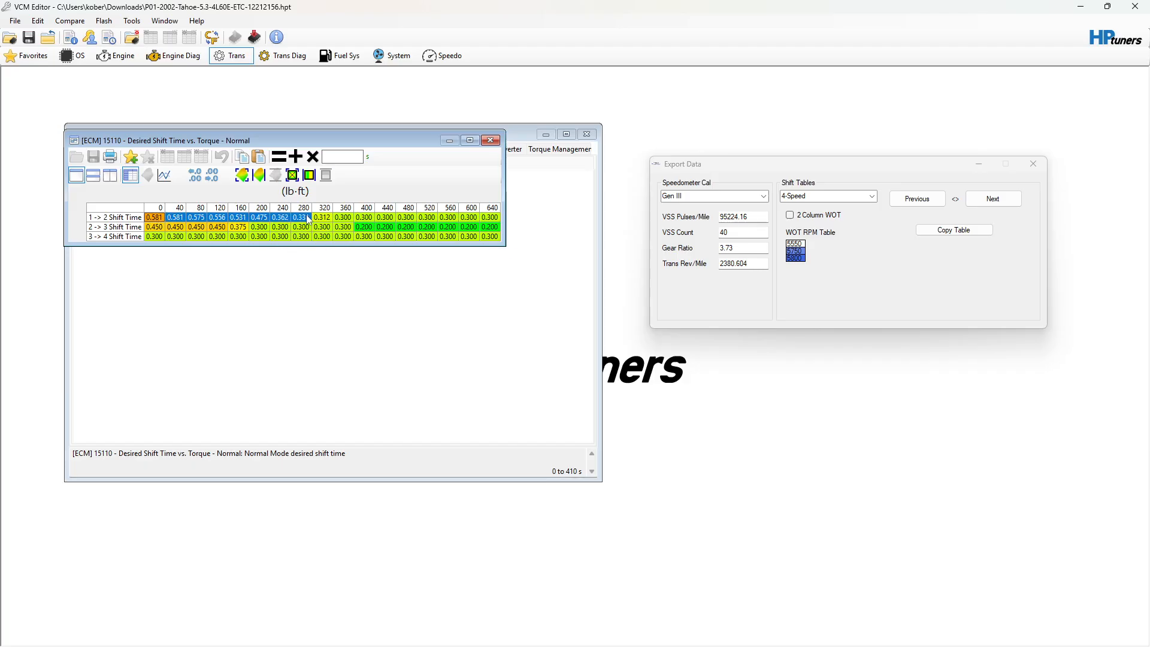
left_click_drag(162, 218, 324, 223)
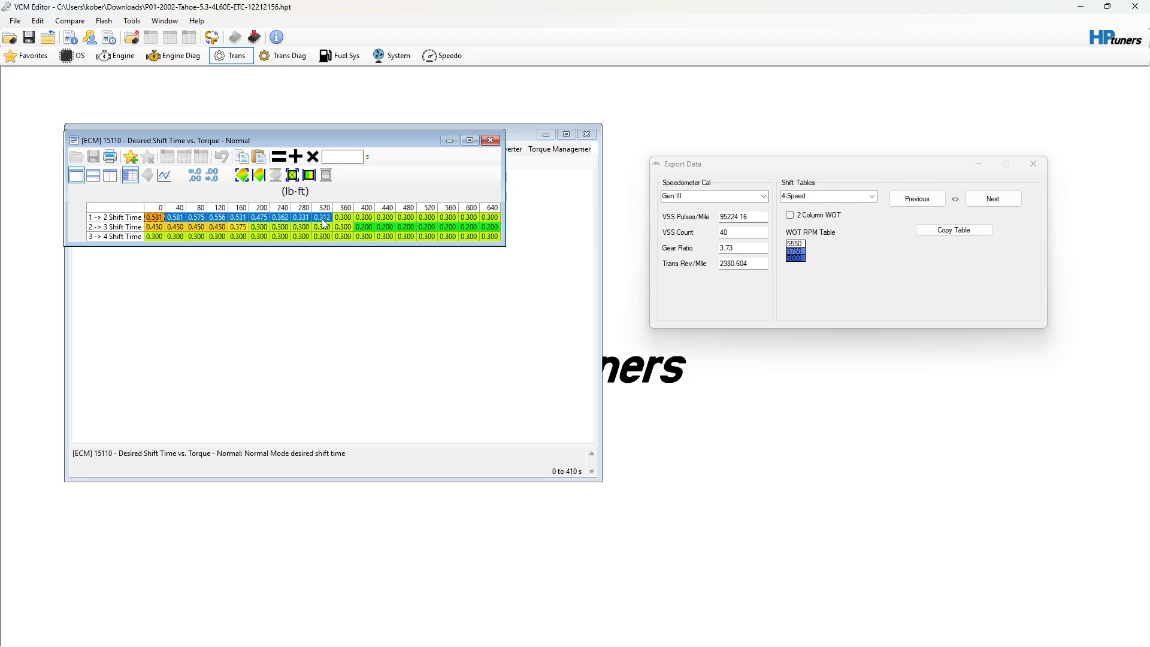
left_click(197, 207)
left_click(172, 228)
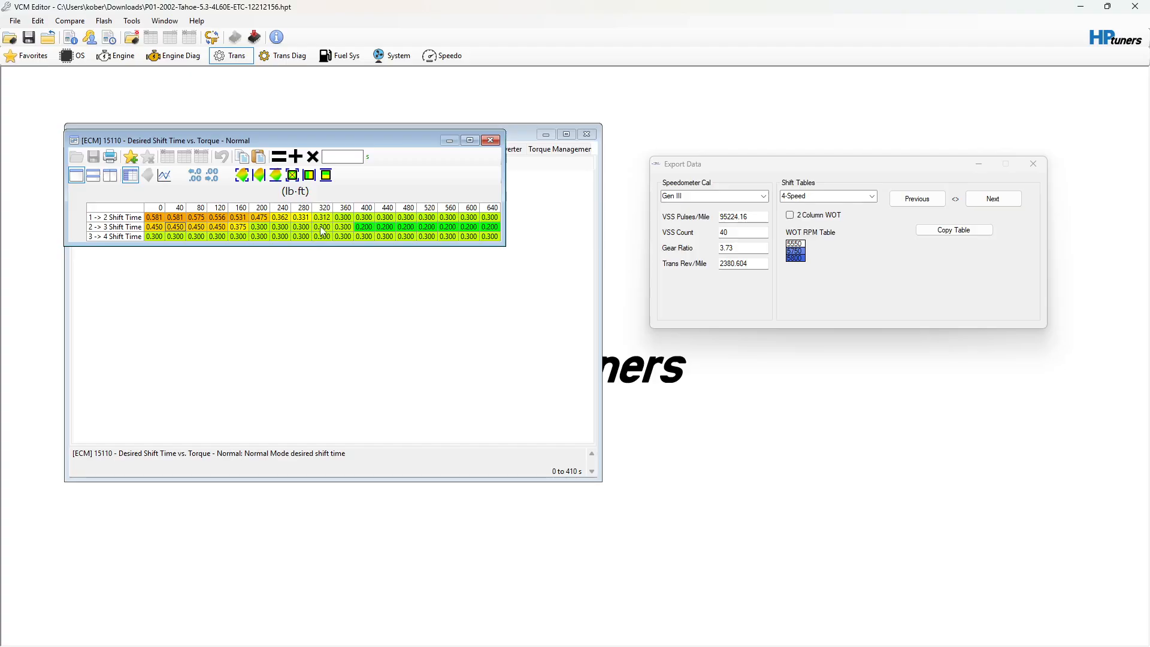
Examine the Normal 2->3 shift times from 400 to 640 lb-ft against the neighbouring torque columns and close the table.
left_click_drag(365, 227, 454, 233)
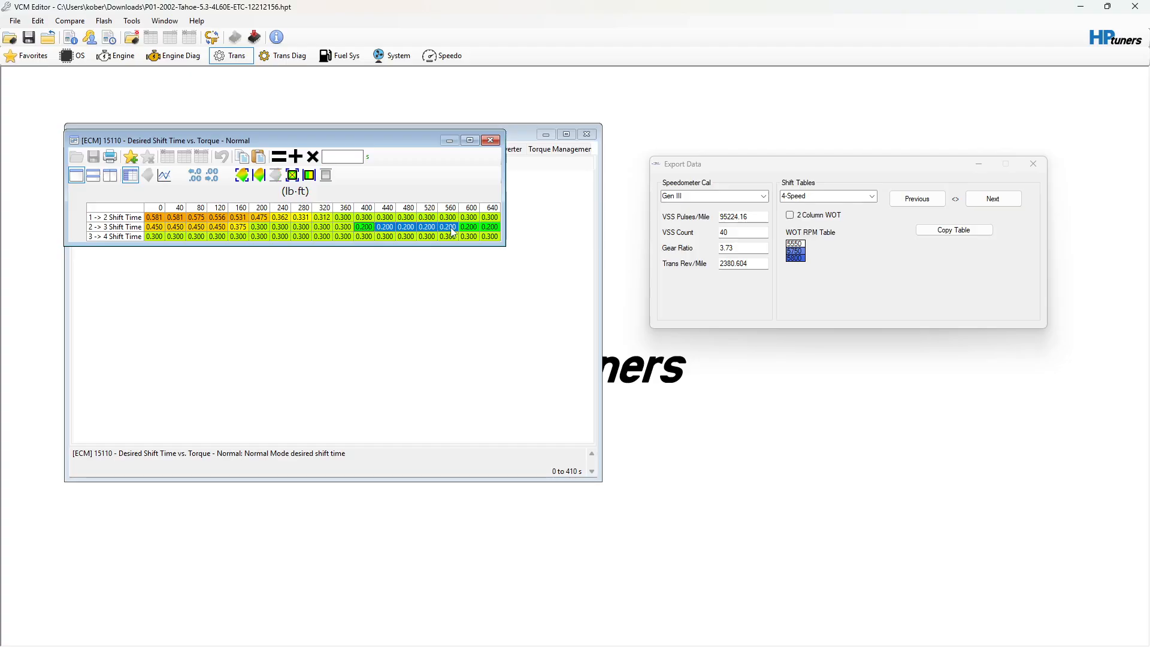
left_click(304, 226)
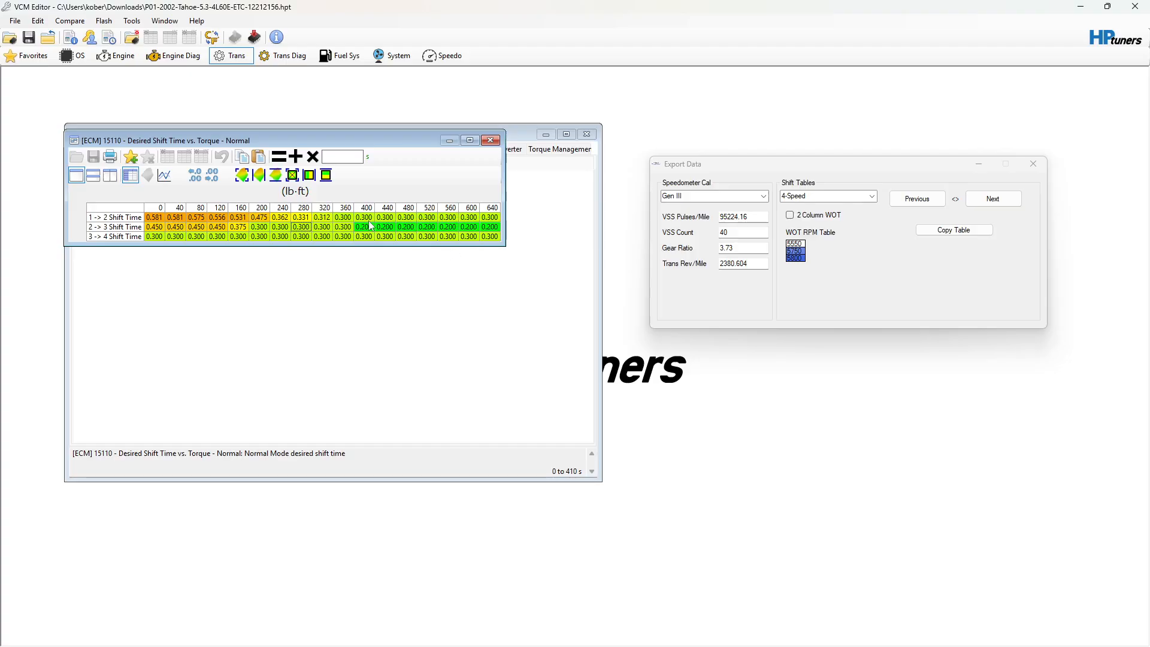
left_click_drag(371, 226, 502, 233)
left_click(337, 219)
left_click(389, 209)
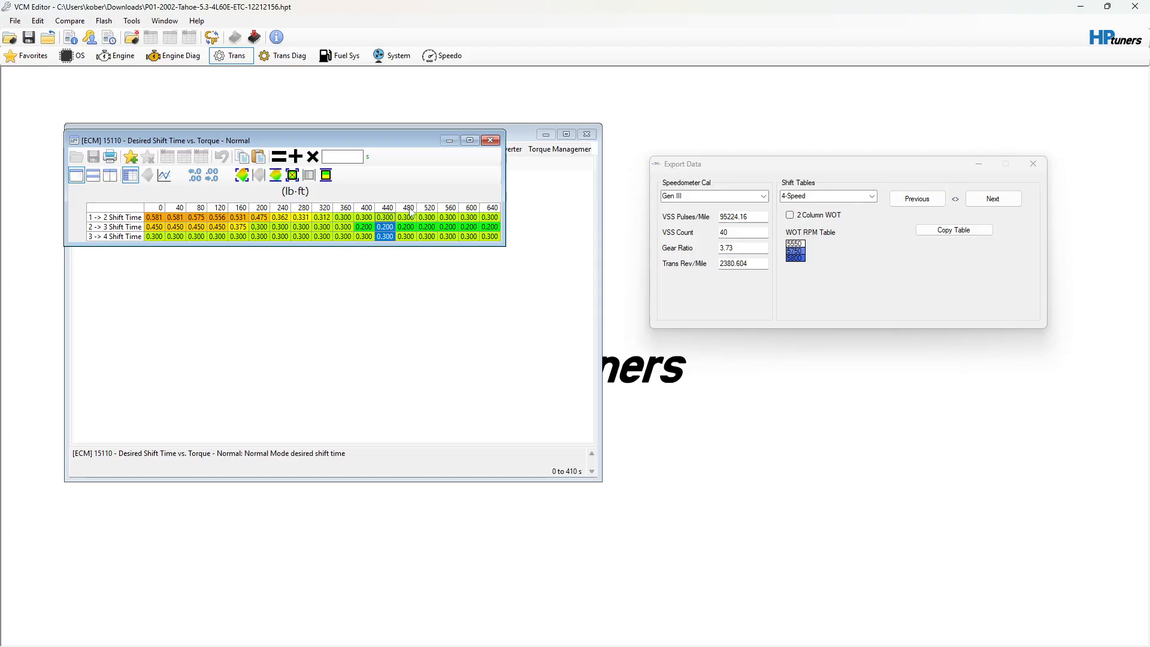
left_click(424, 210)
left_click(443, 211)
left_click_drag(373, 216, 375, 239)
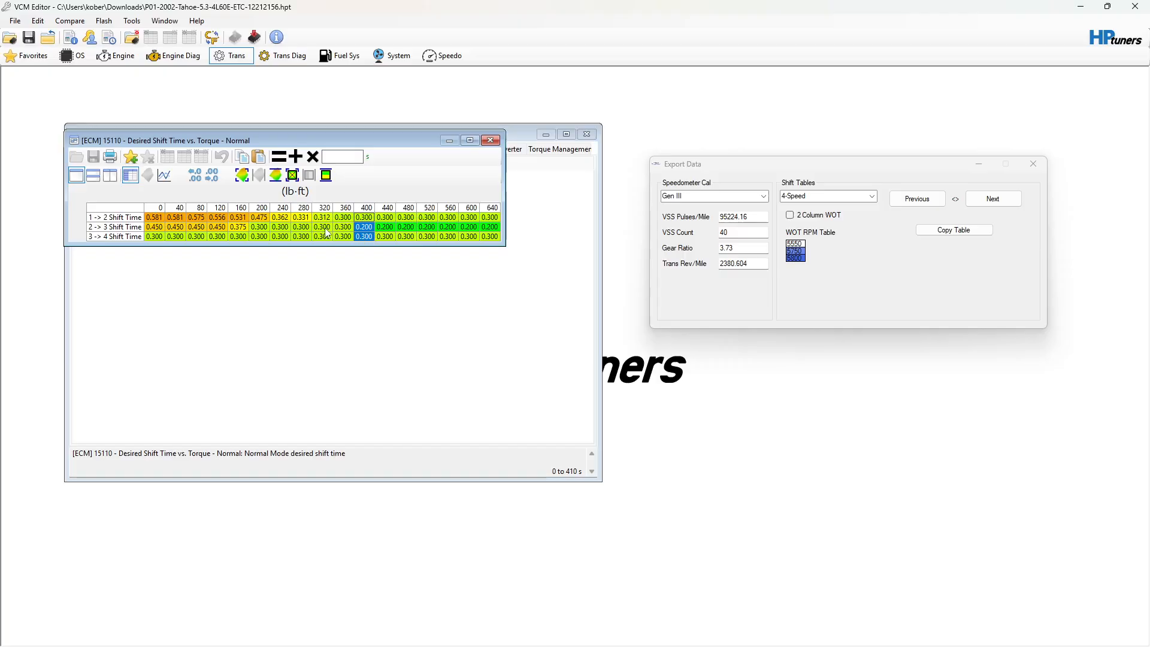
left_click(301, 227)
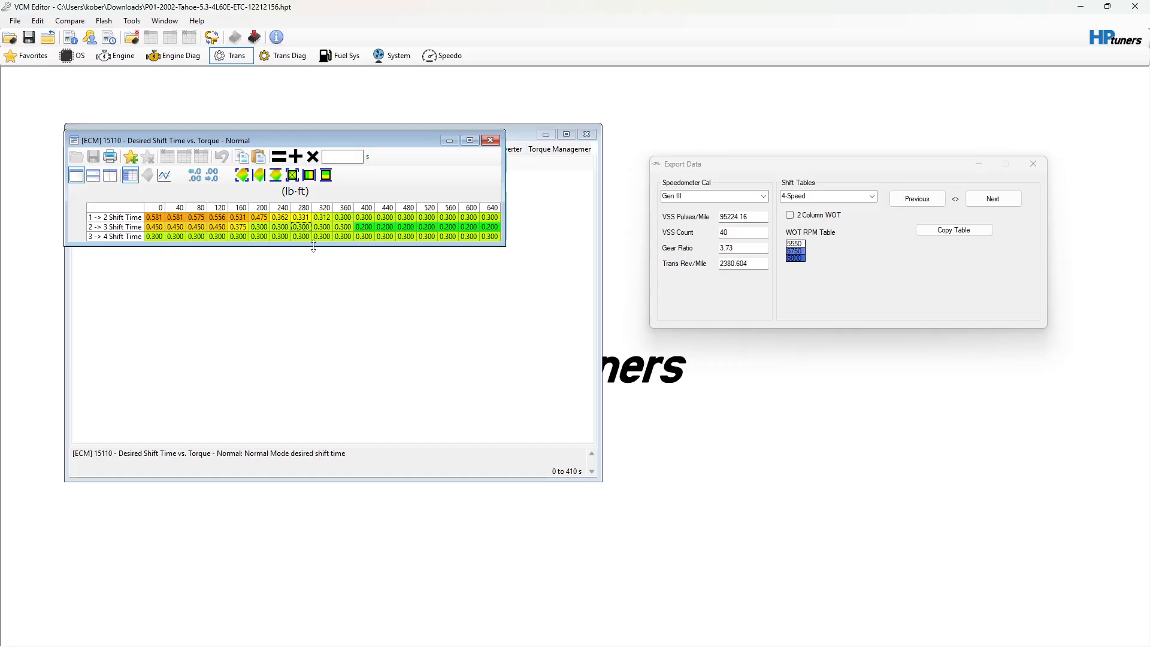
left_click(491, 142)
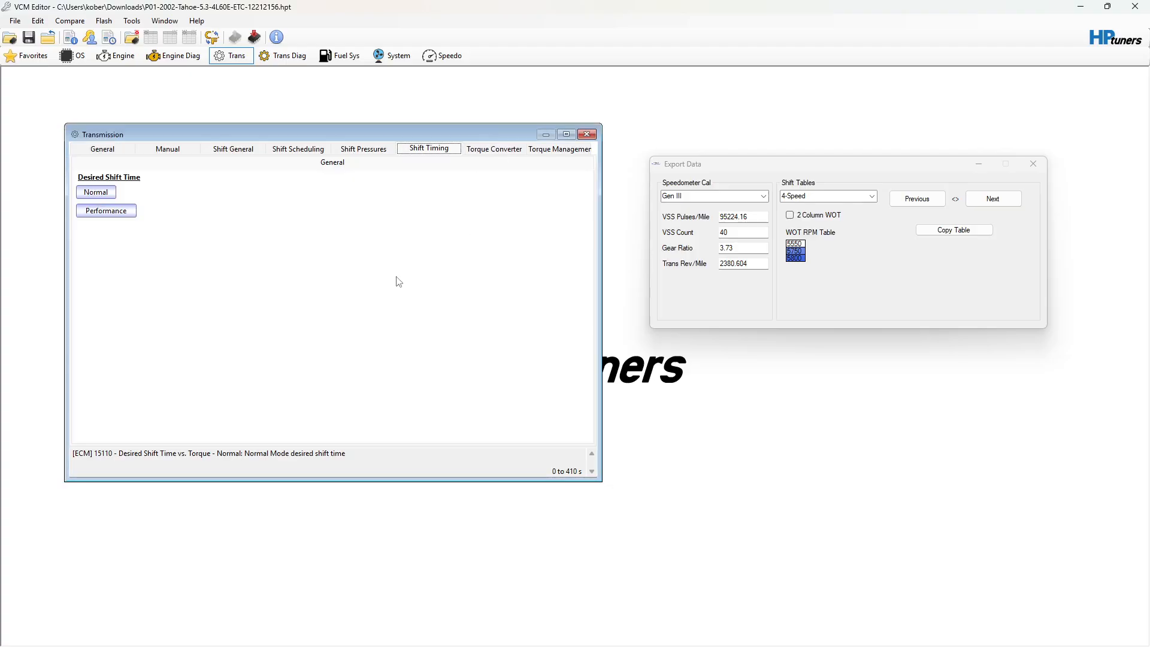
Review all shift times in the Performance desired shift time table and close it.
left_click(115, 213)
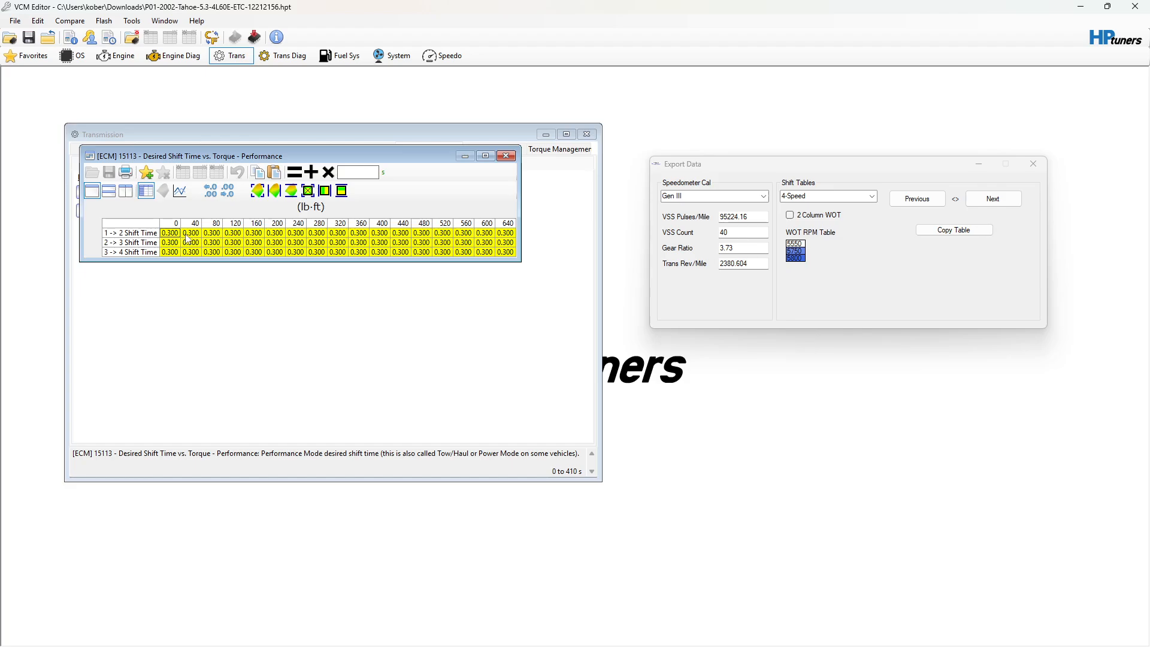
left_click_drag(171, 233, 192, 242)
key("ctrl+a")
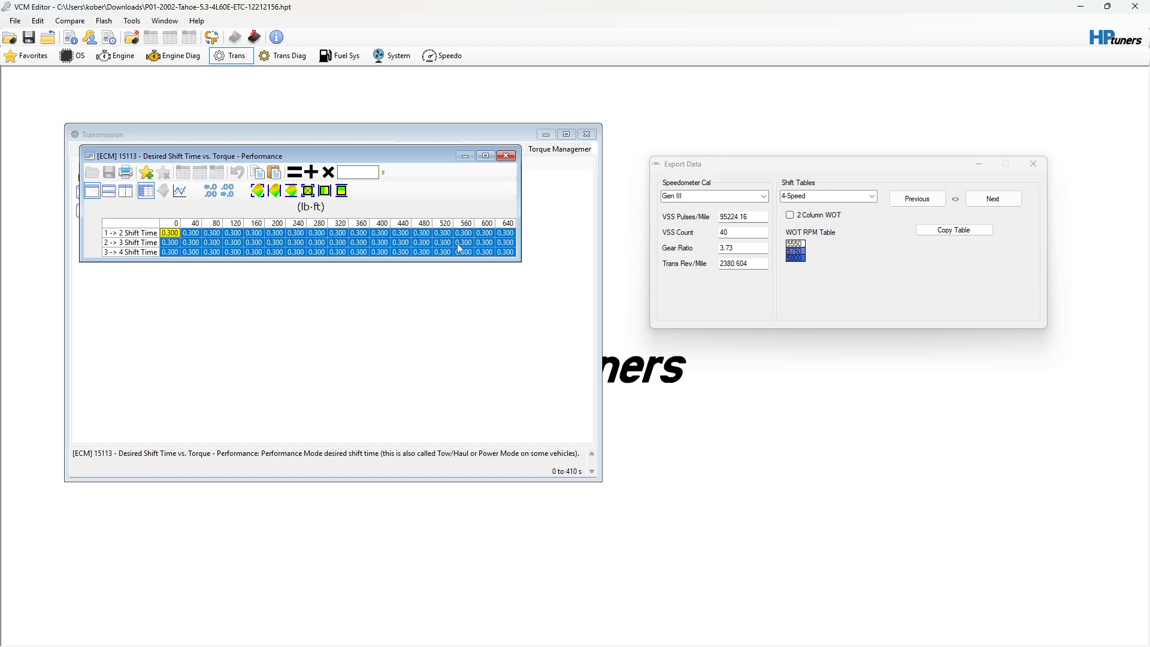
left_click(506, 156)
left_click(123, 213)
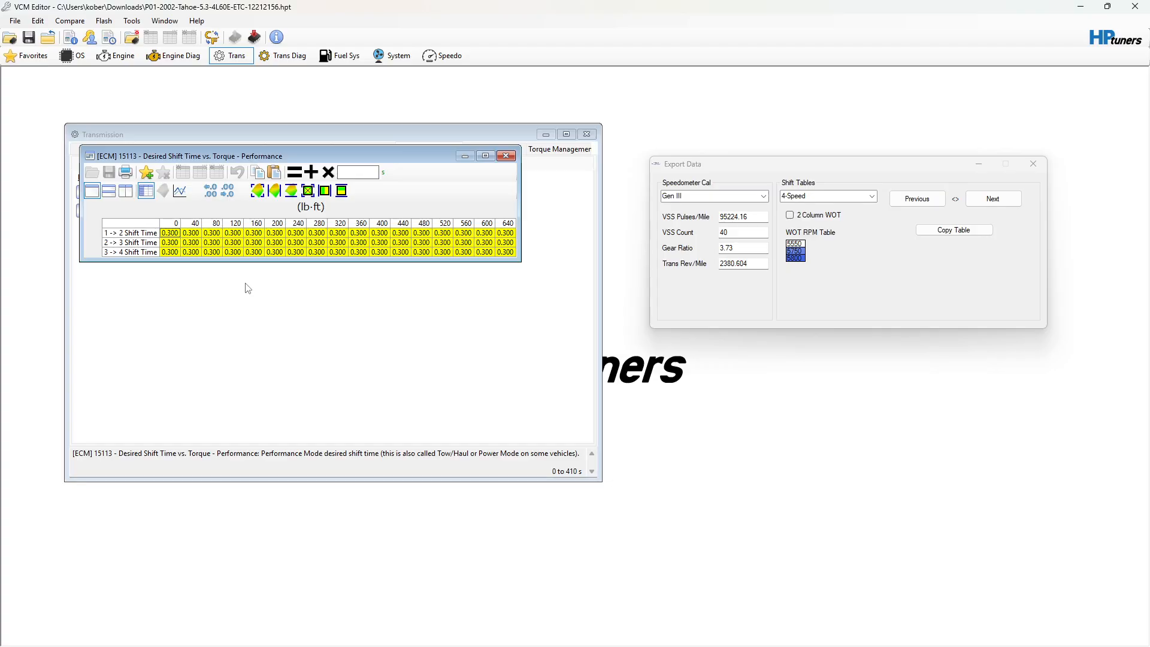
left_click(506, 156)
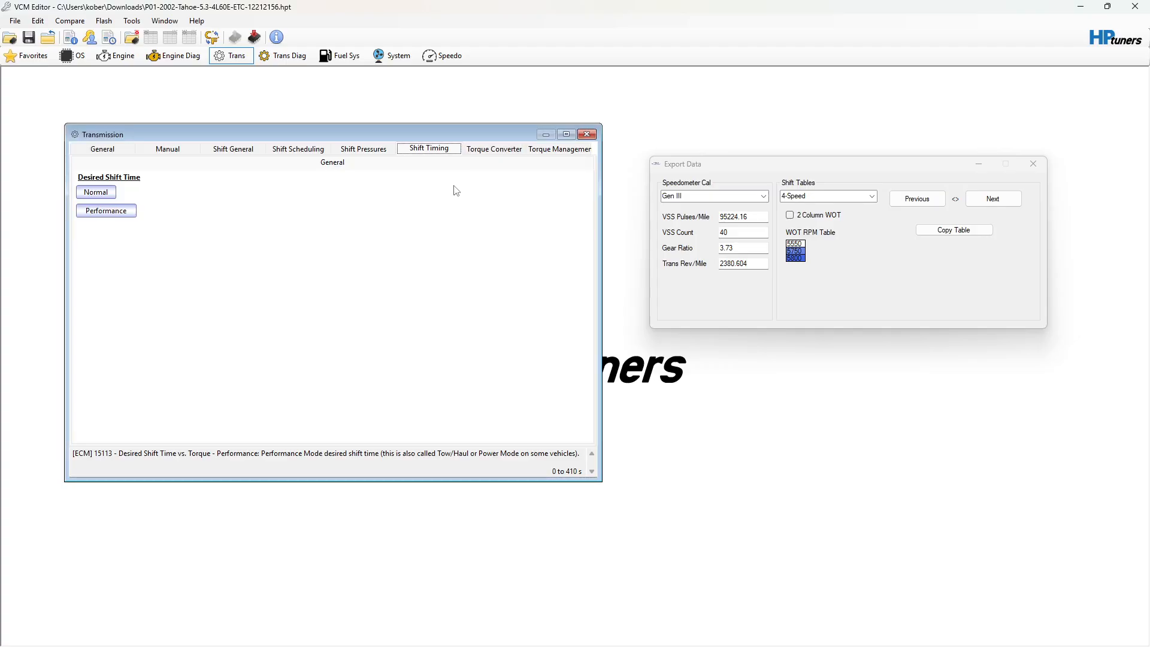
Check the torque converter's maximum TCC duty cycle table and close it.
left_click(477, 150)
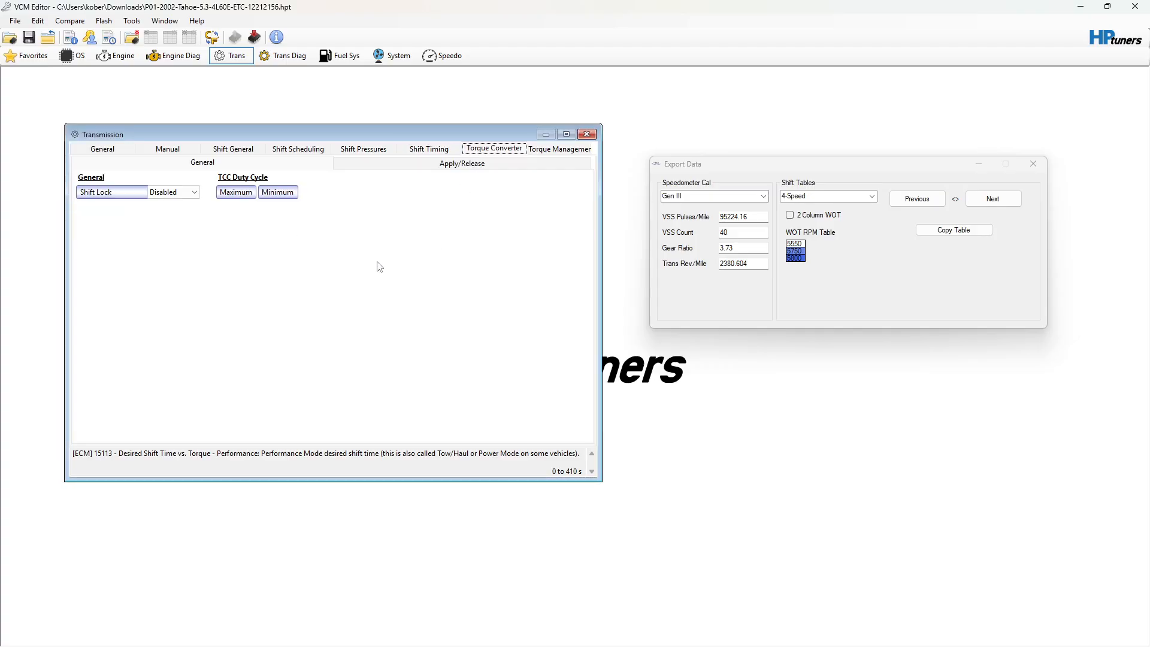
left_click(243, 194)
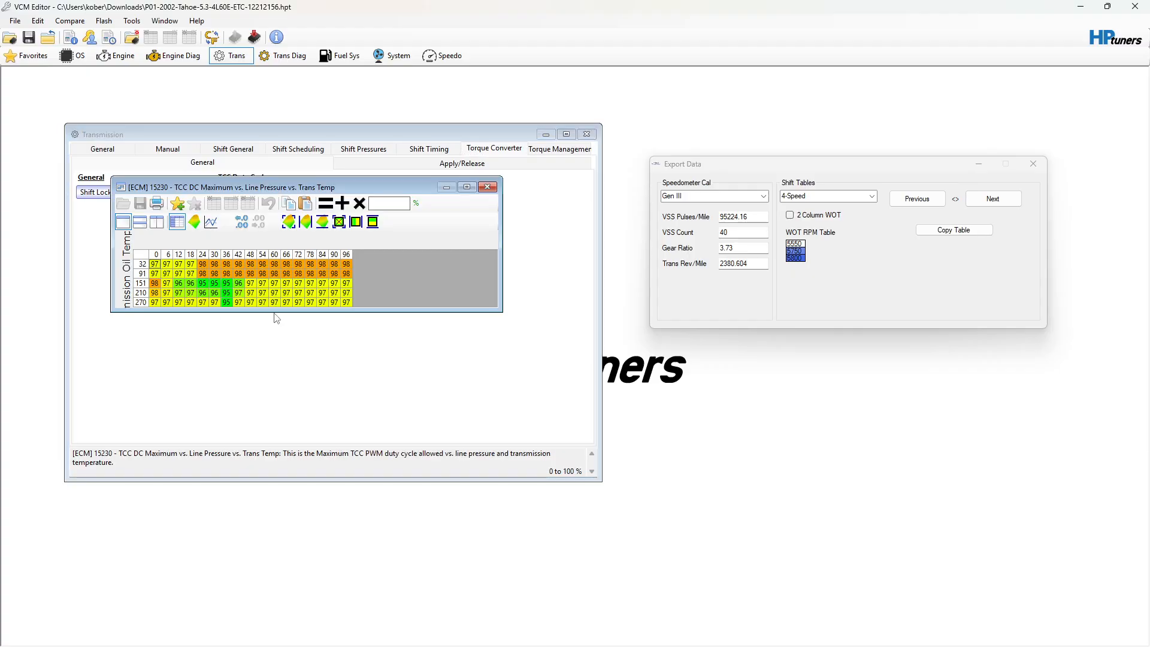
left_click(488, 187)
Copy the generated TCC table into the Normal TCC apply/release speed table, check the 3rd gear apply speeds, and close it.
left_click(431, 167)
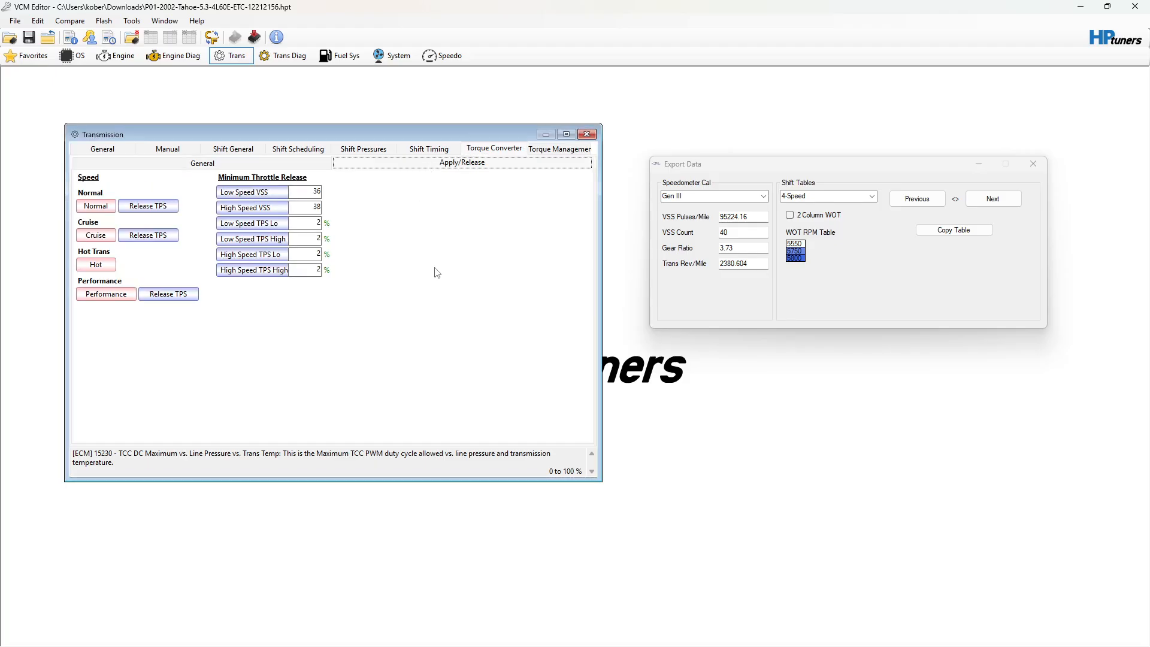
left_click(97, 206)
left_click(993, 200)
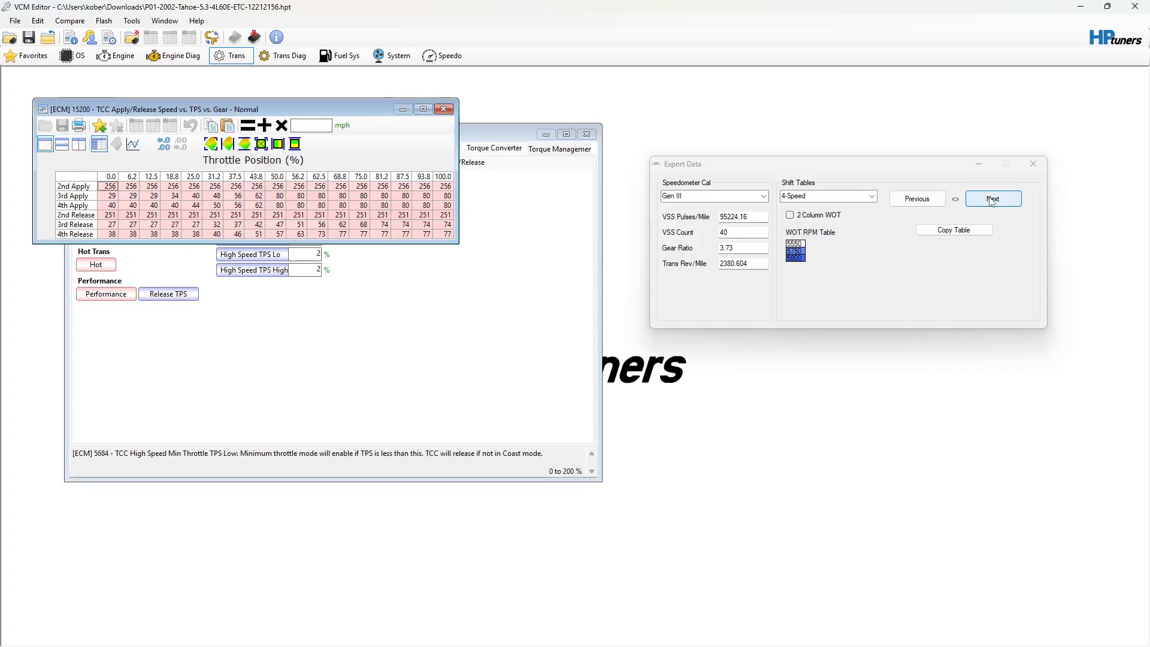
left_click(954, 230)
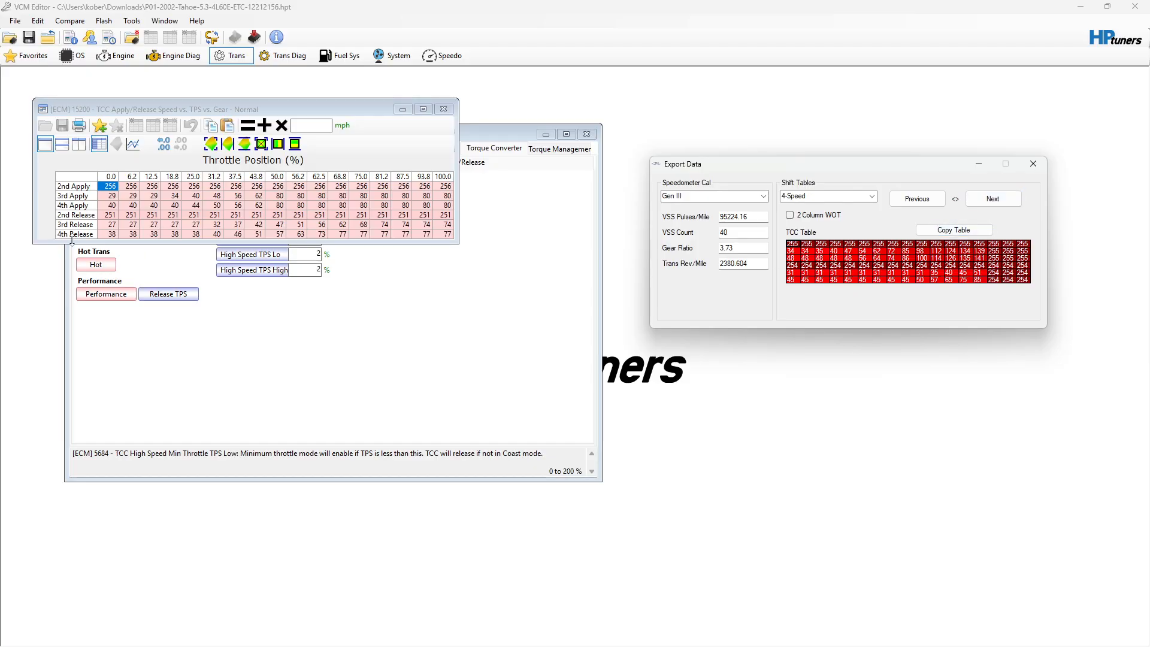
left_click(72, 177)
key("ctrl+v")
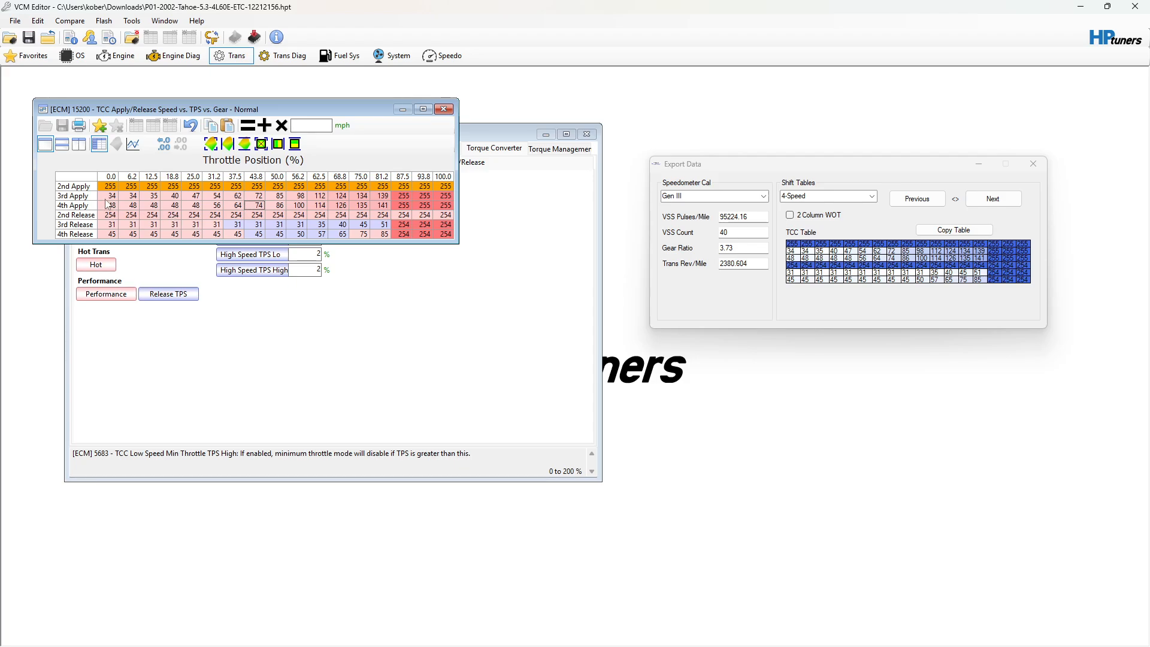
left_click_drag(109, 196, 174, 198)
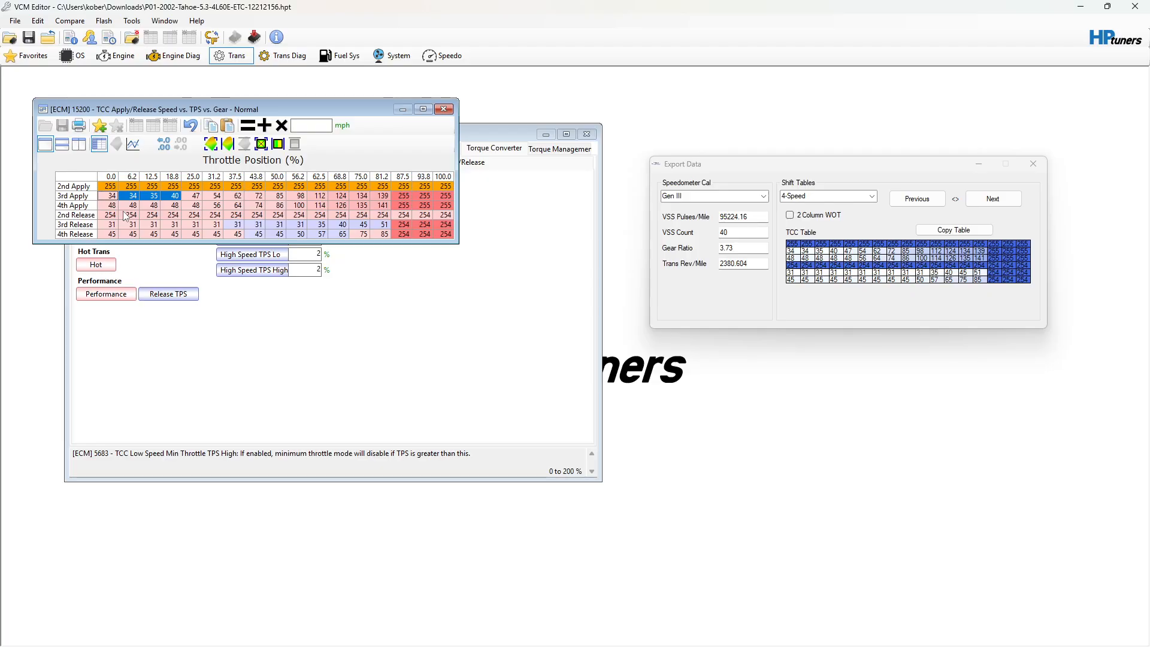
left_click(441, 110)
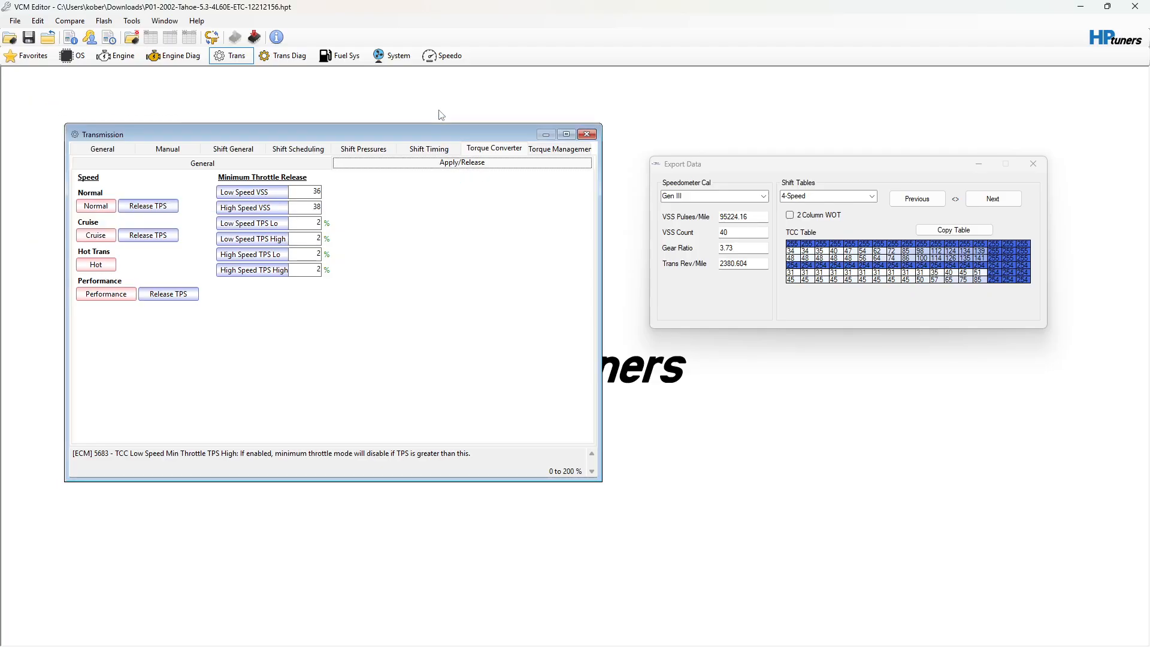
Review the Normal and abuse mode torque reduction tables, and set the abuse mode RPM to 7000.
left_click(552, 149)
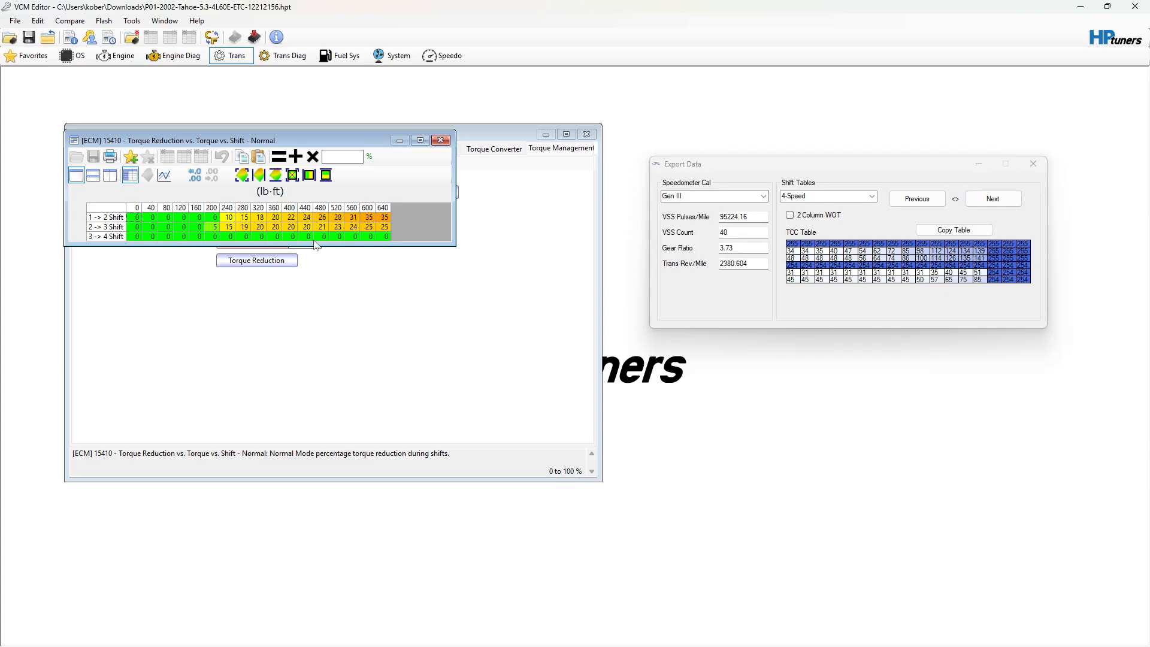
left_click(440, 141)
left_click(286, 263)
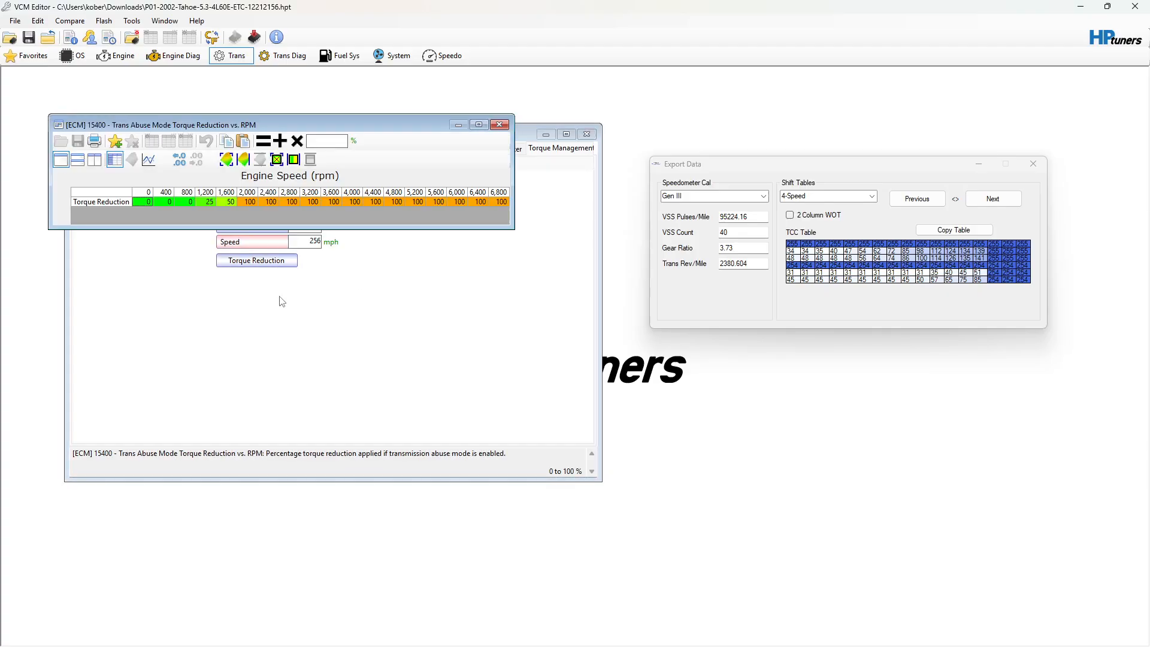
left_click(500, 121)
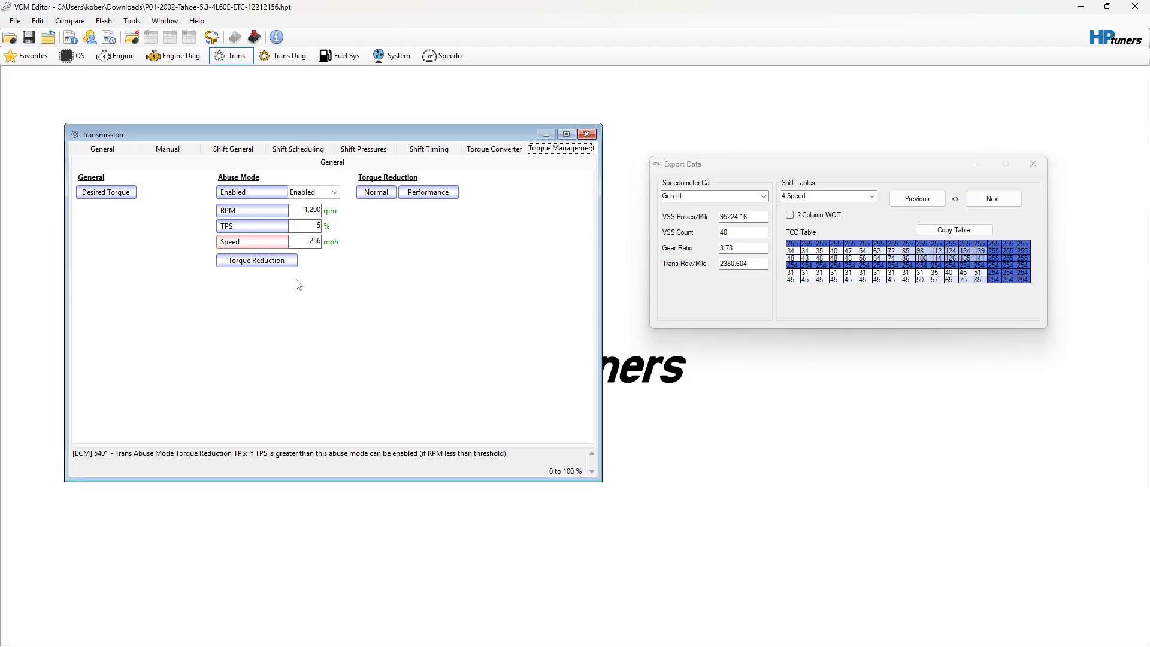
left_click(308, 214)
type("70")
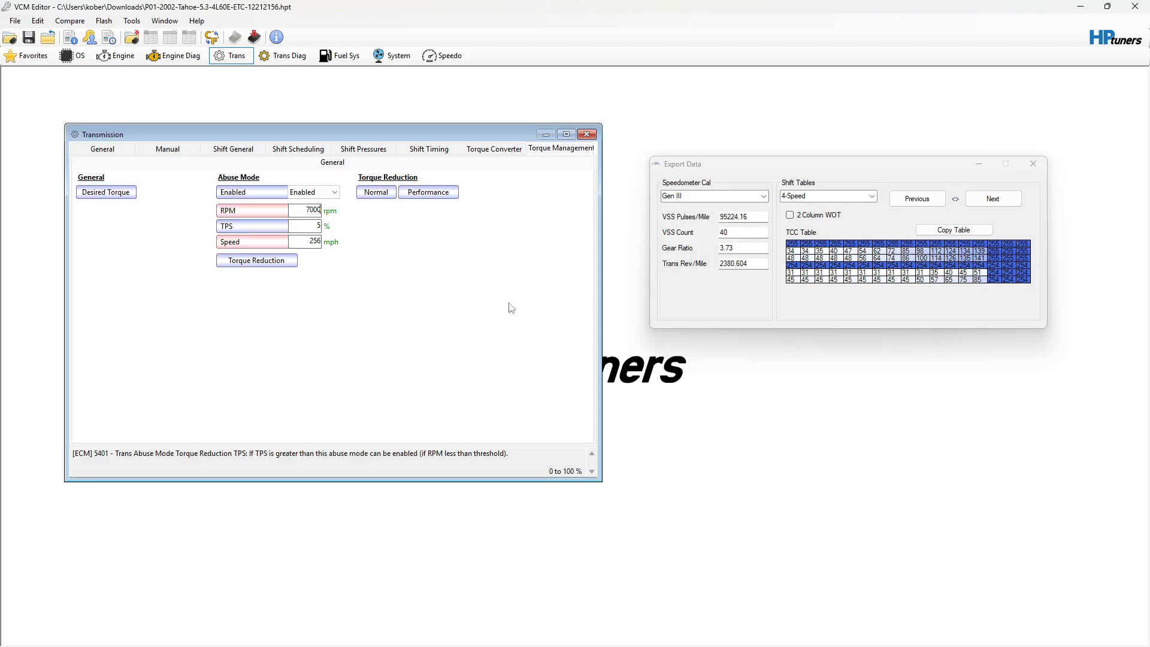
Close the export data, place the Normal torque reduction table beside the Transmission window, and examine its 1->2 shift reduction around 400 lb-ft.
left_click(386, 198)
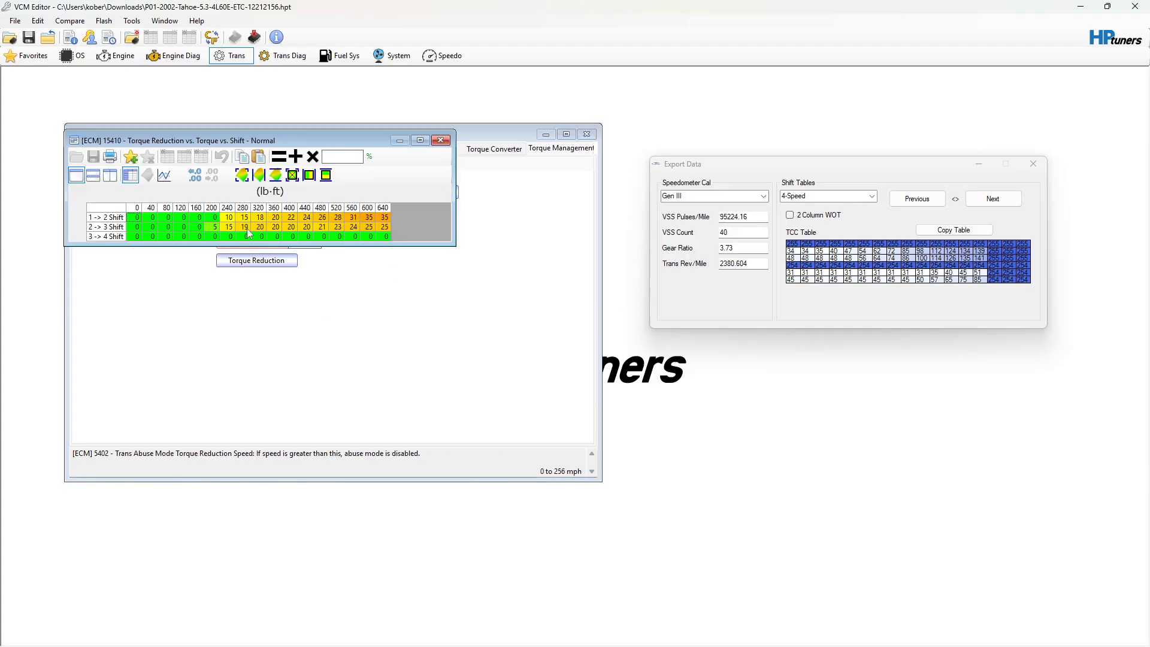
left_click_drag(263, 141, 863, 135)
left_click(1033, 163)
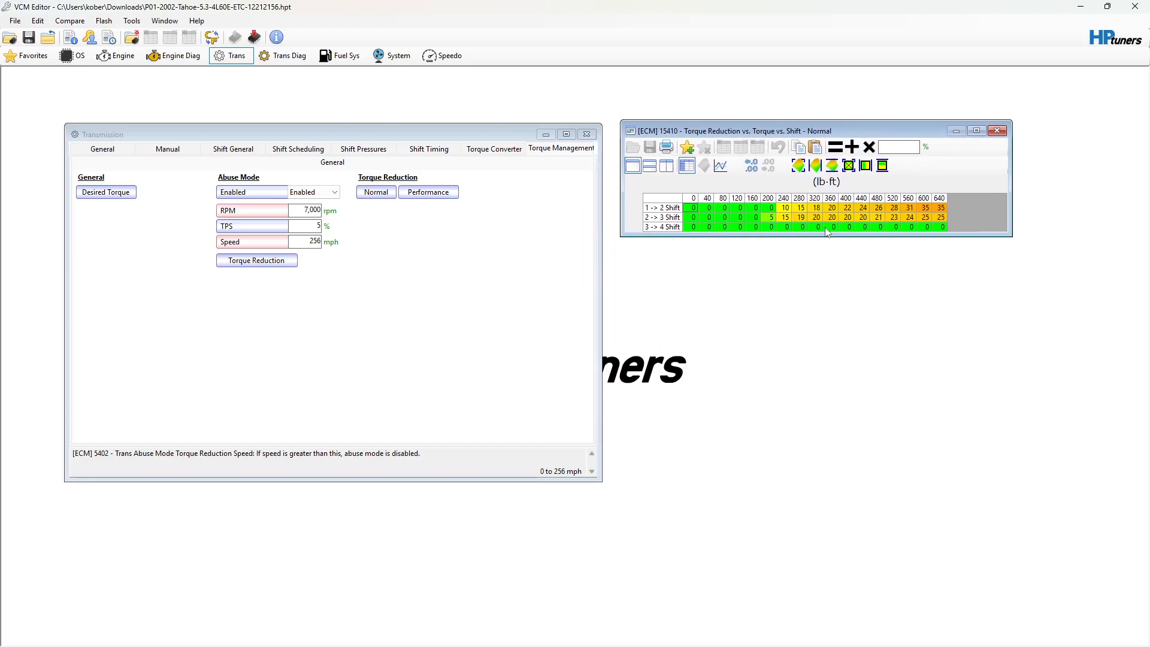
left_click(863, 210)
left_click(893, 208)
left_click(846, 208)
Show the engine's spark retard vs. torque reduction table above the Normal shift torque reduction table for comparison.
left_click(119, 58)
left_click(560, 148)
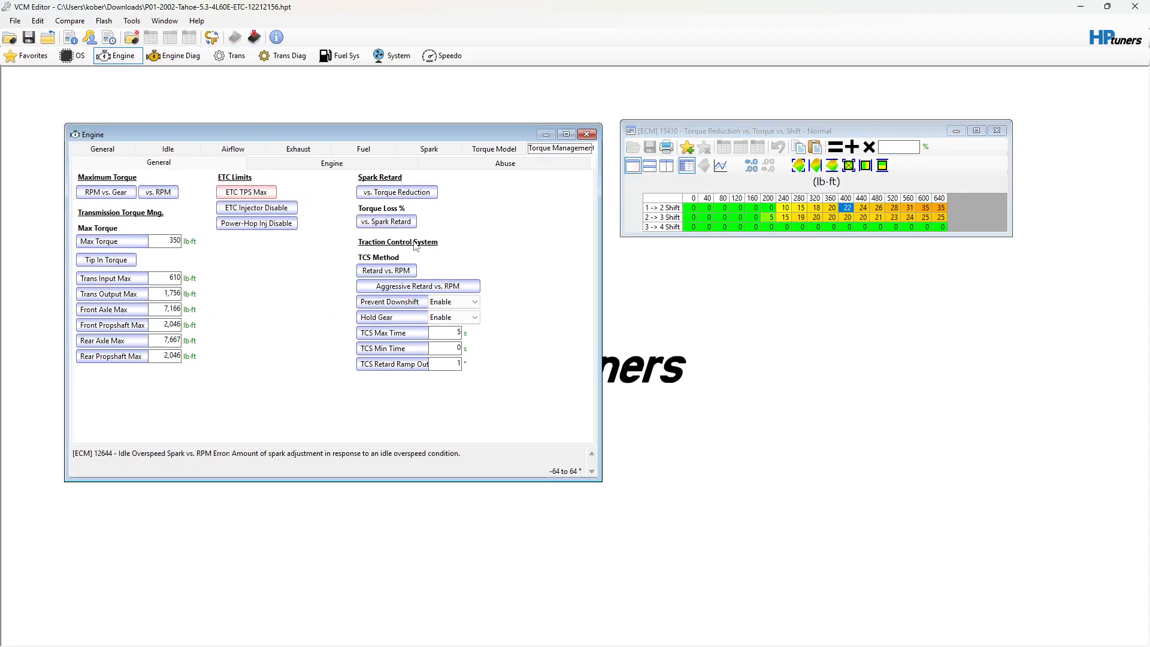
left_click(396, 192)
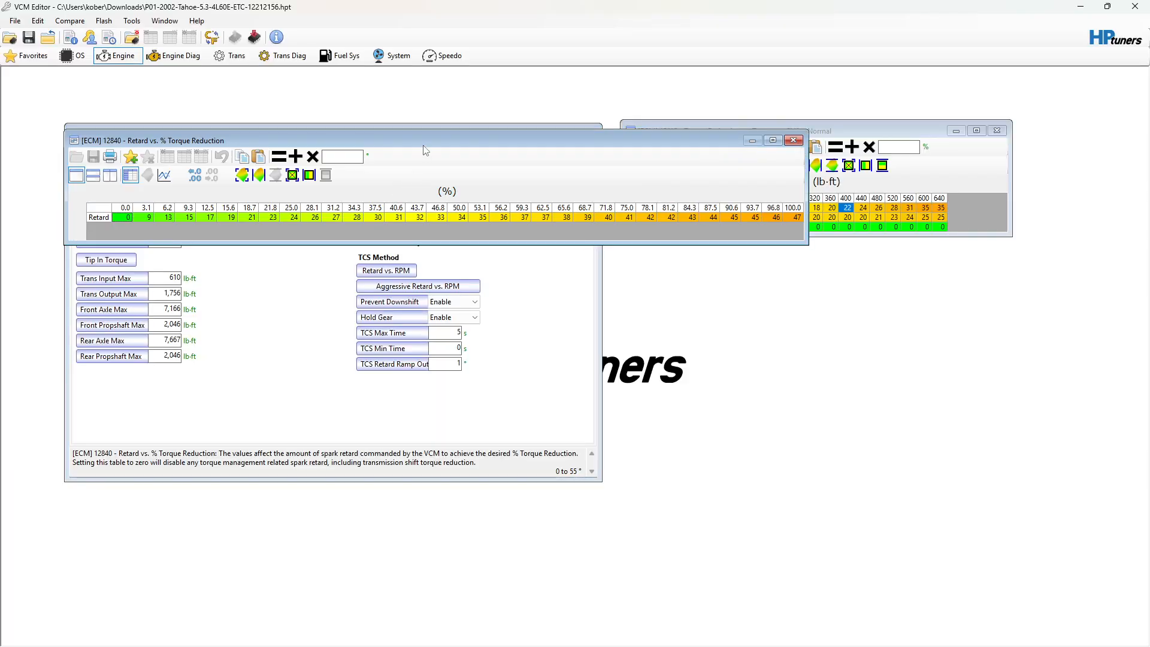
left_click_drag(432, 142, 436, 113)
left_click_drag(832, 126, 324, 238)
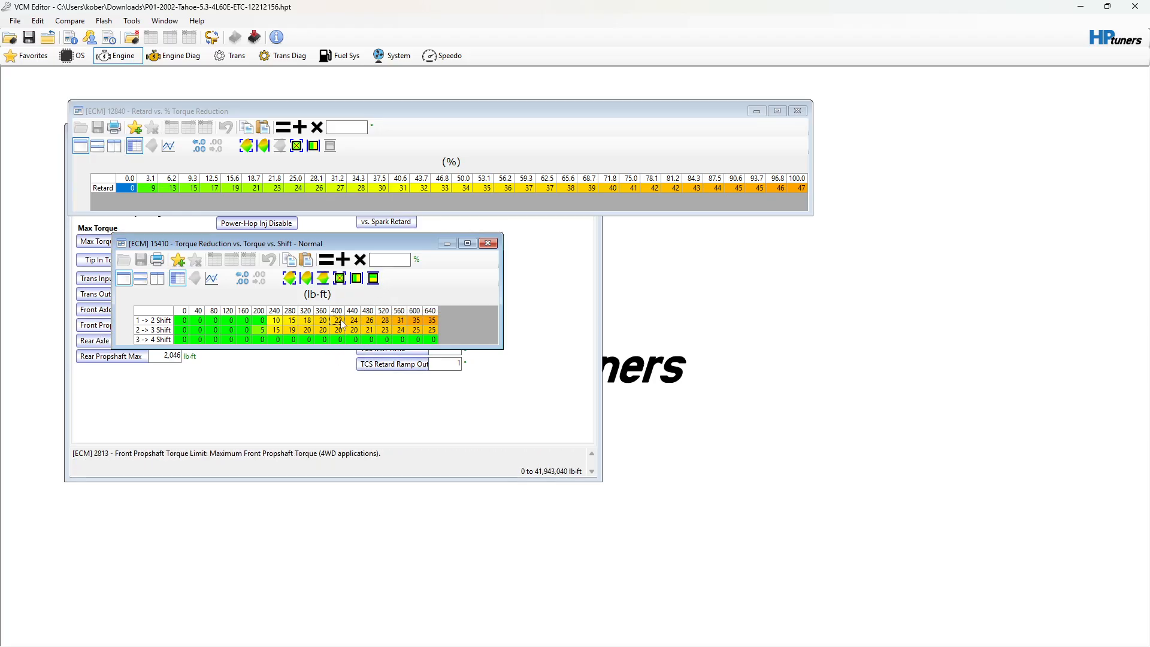
Compare the spark retard for each torque reduction percentage with the Normal 1->2 and 2->3 shift reductions from 240 to 640 lb-ft.
left_click(276, 188)
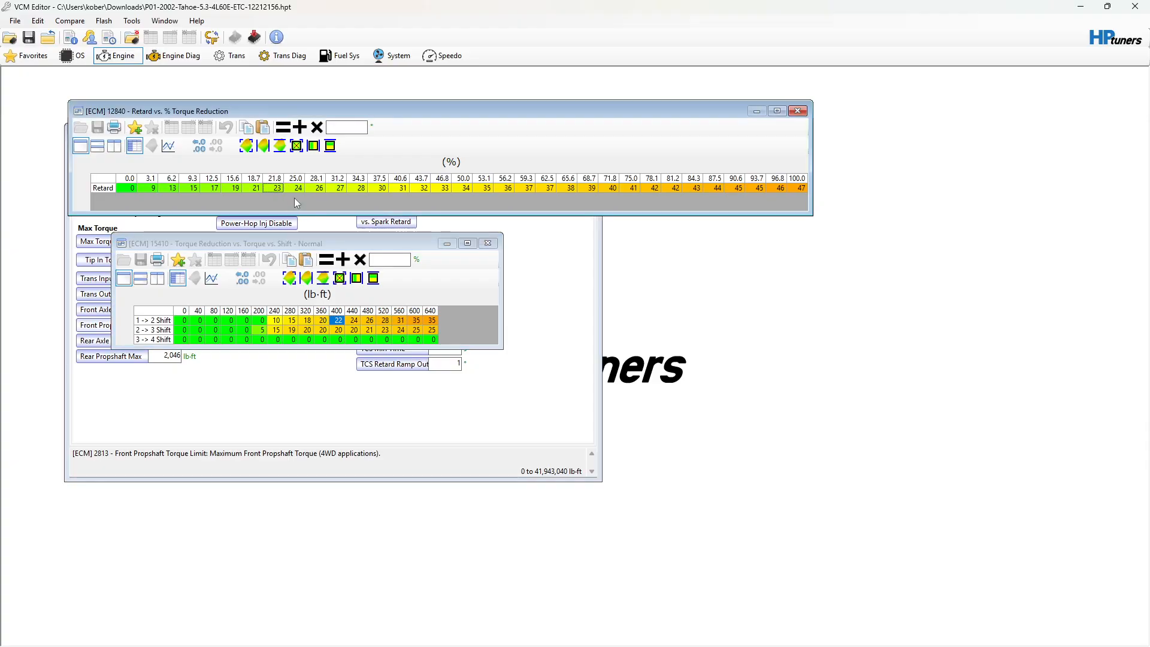
left_click(297, 188)
left_click(103, 189)
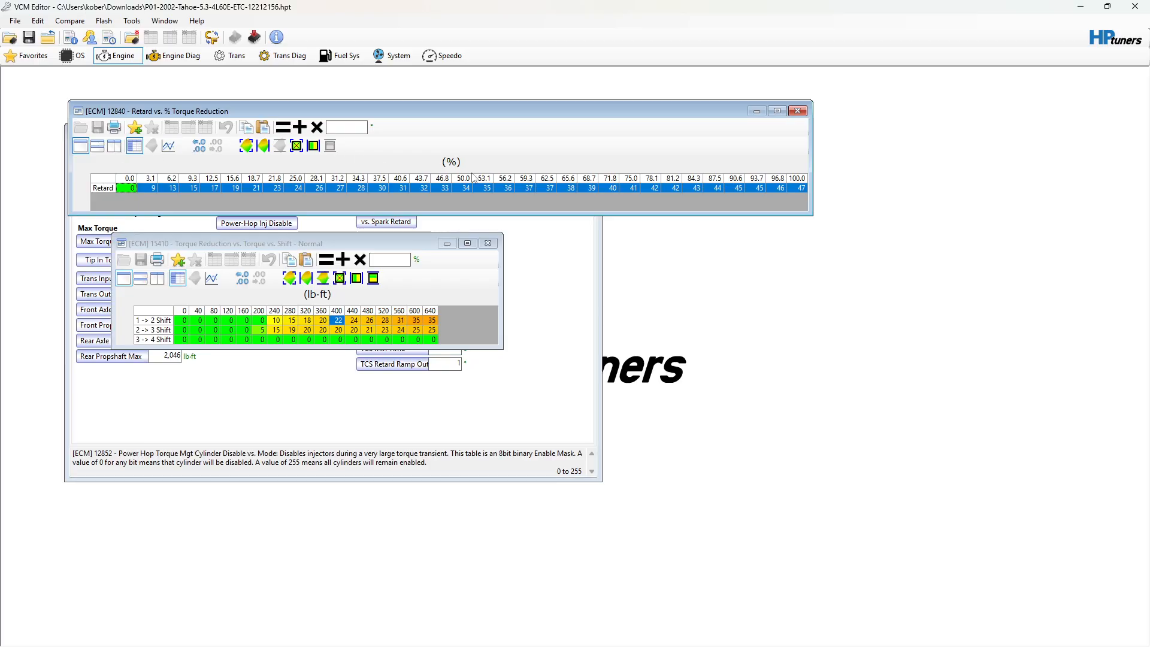
left_click(164, 187)
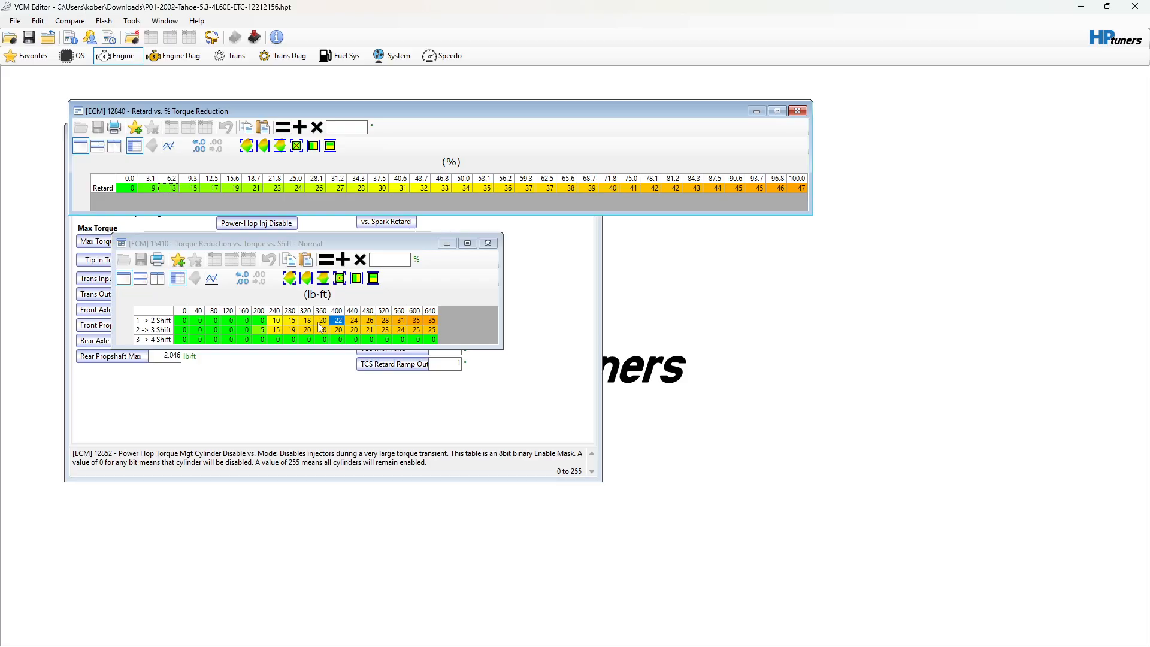
left_click_drag(275, 321, 428, 331)
left_click(358, 322)
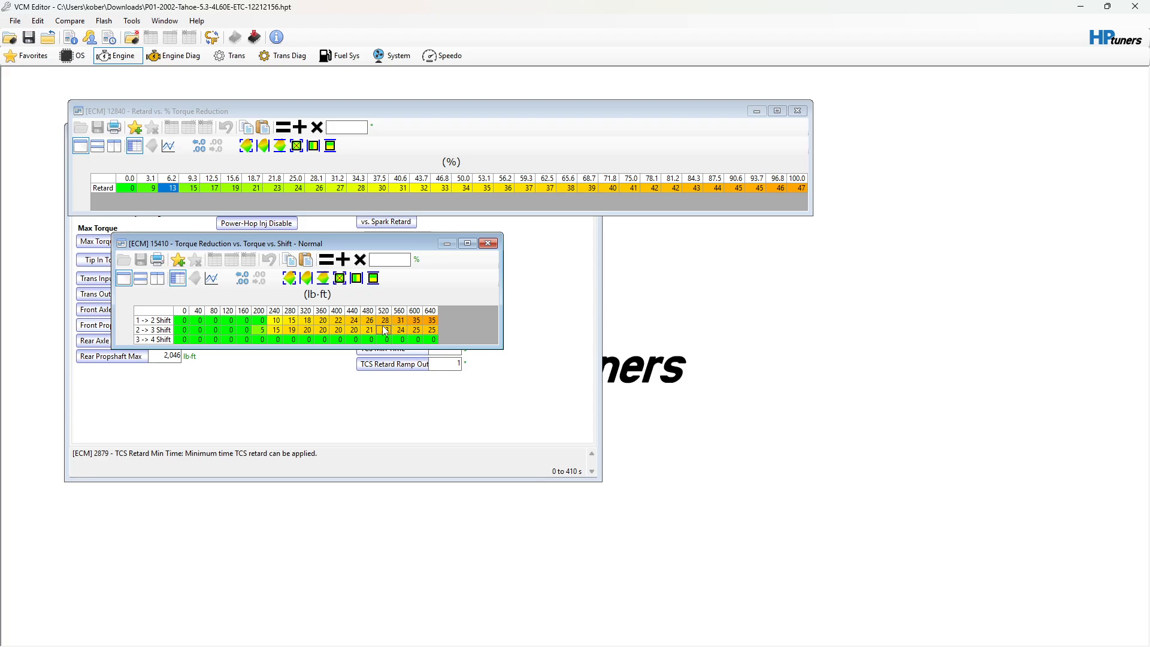
left_click_drag(290, 320, 417, 320)
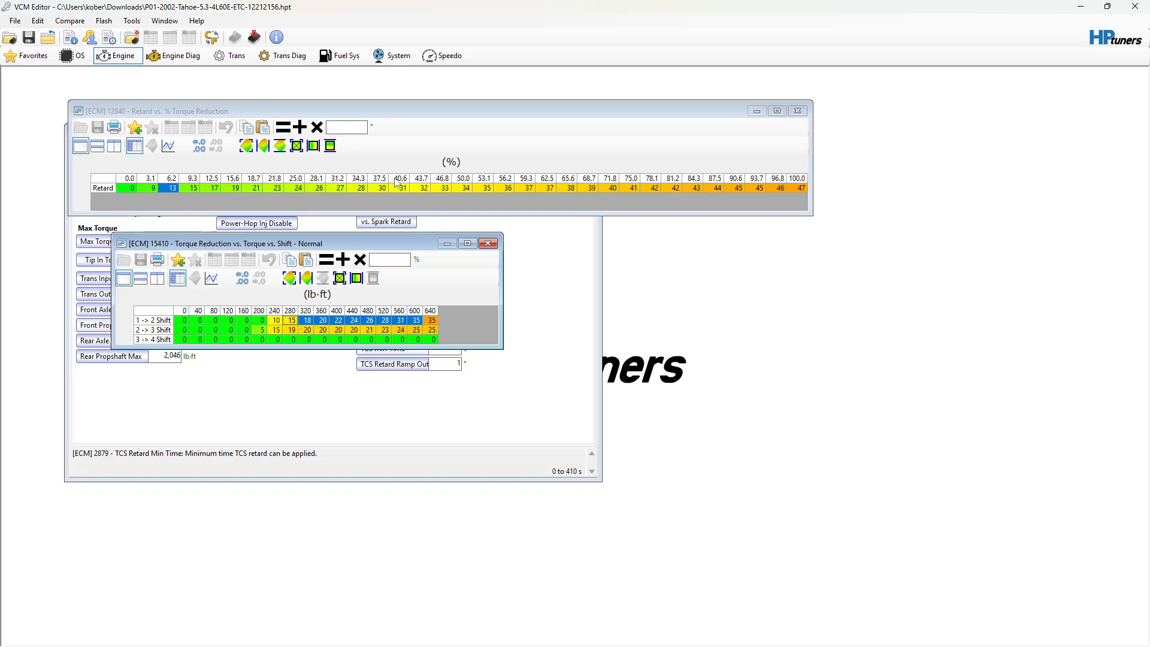
left_click(306, 321)
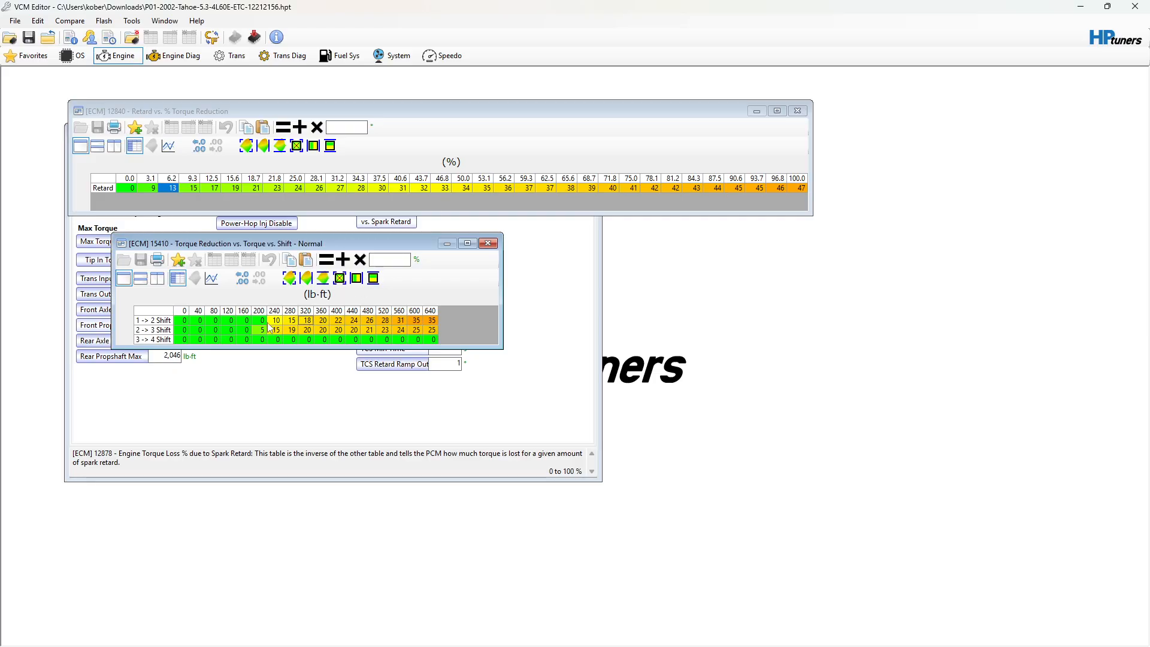
left_click_drag(281, 320, 424, 327)
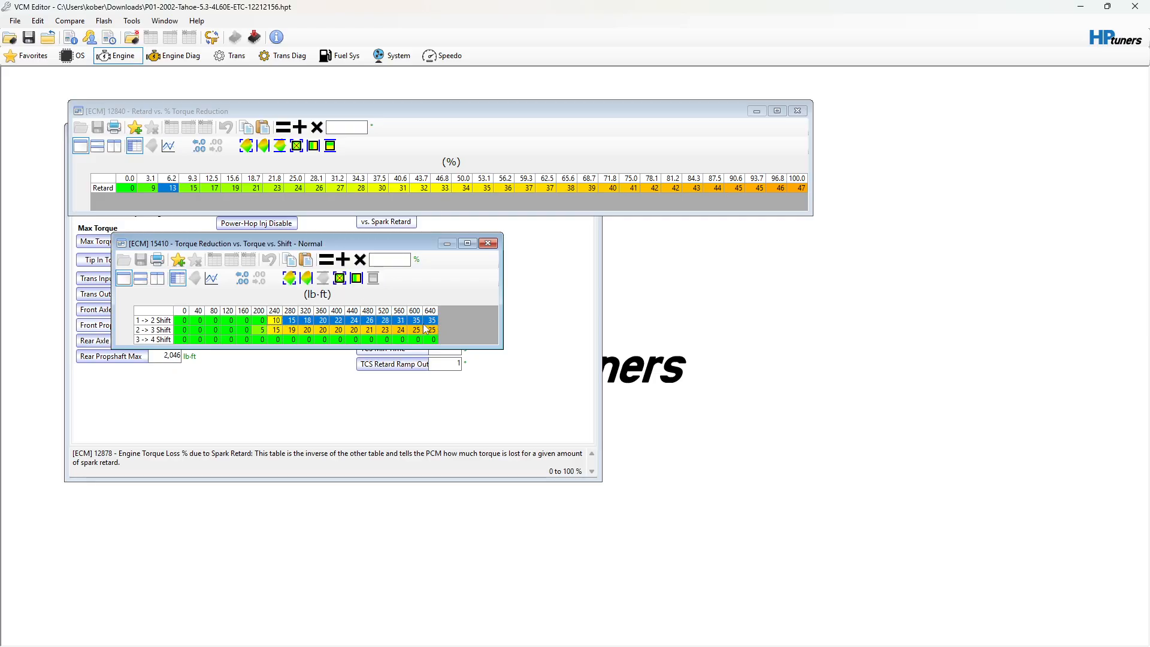
left_click(281, 321)
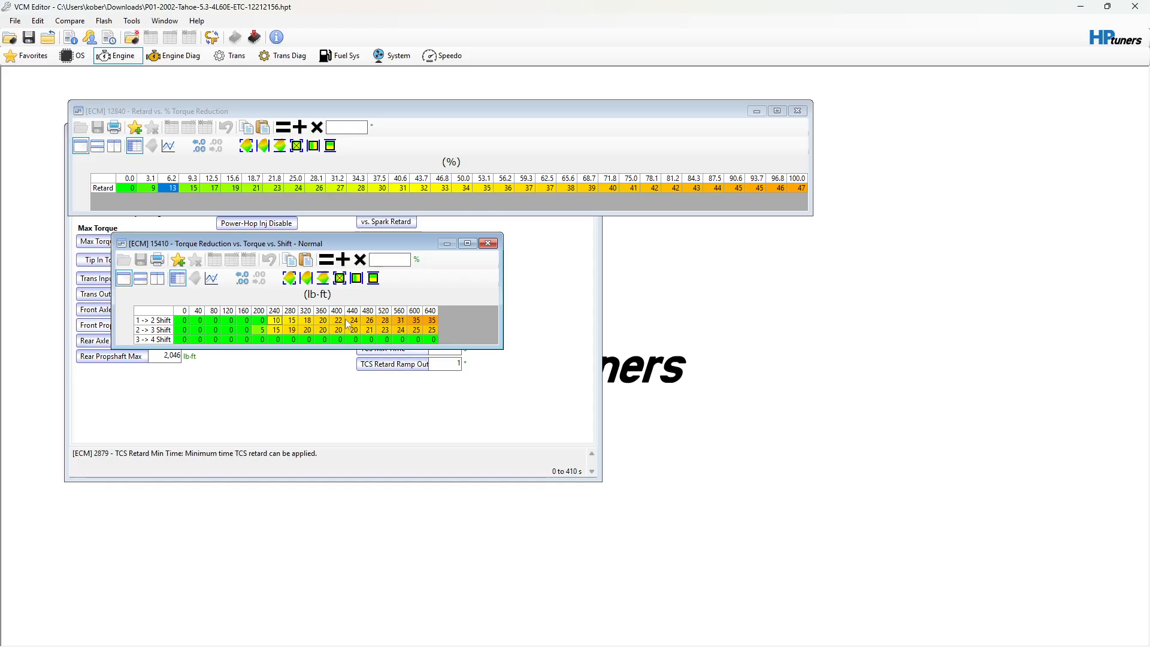
Set the Normal torque reduction for the 1->2 and 2->3 shifts to 53% from 440 through 640 lb-ft.
left_click_drag(354, 321, 432, 321)
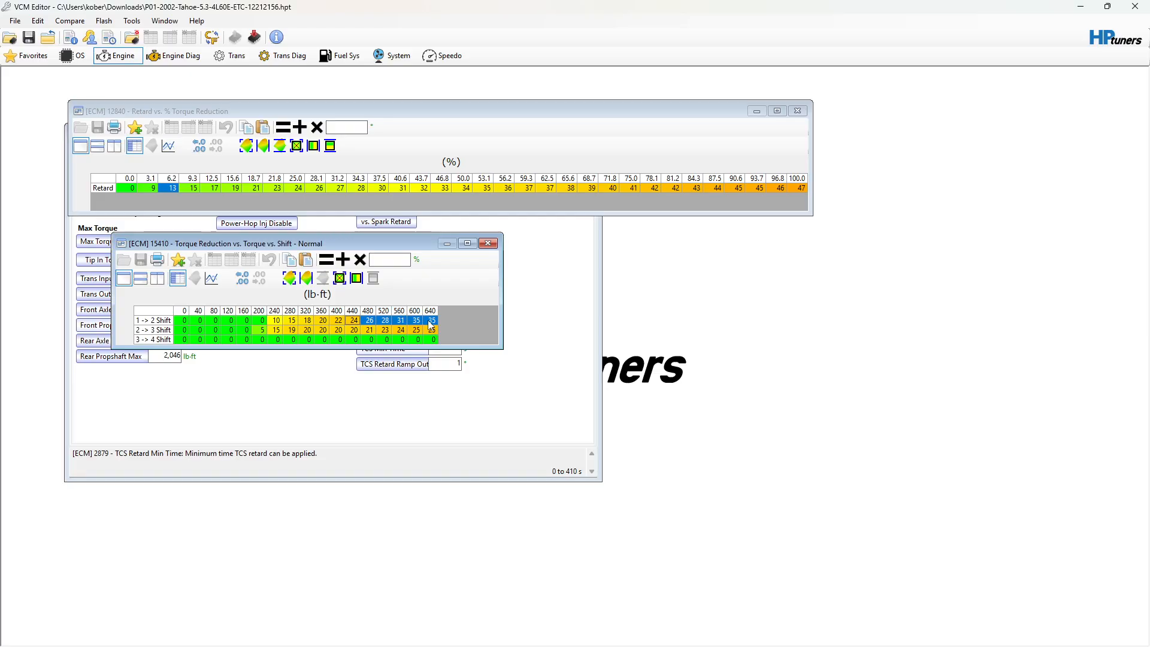
type("53")
key("Return")
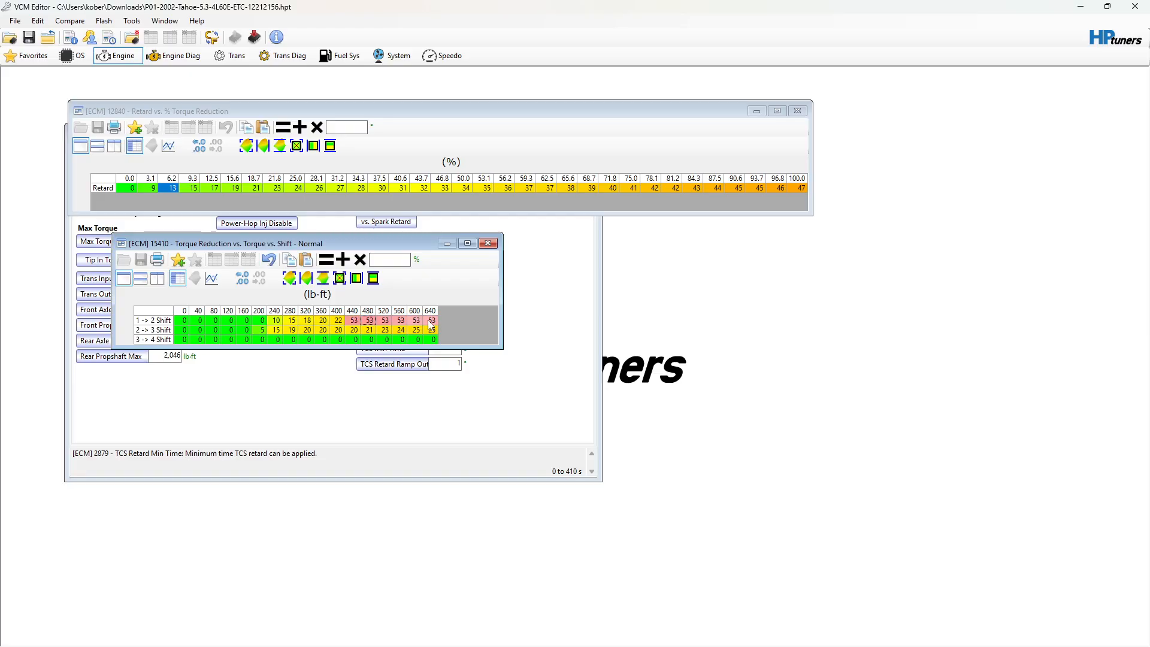
left_click_drag(355, 330, 435, 333)
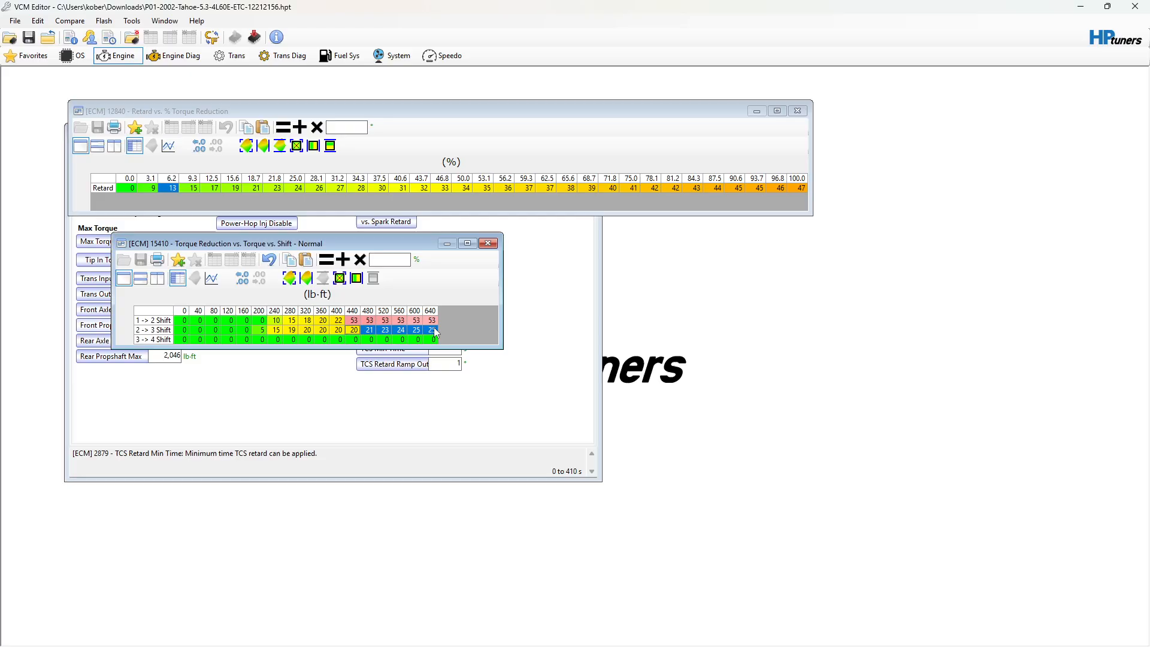
type("53")
key("Return")
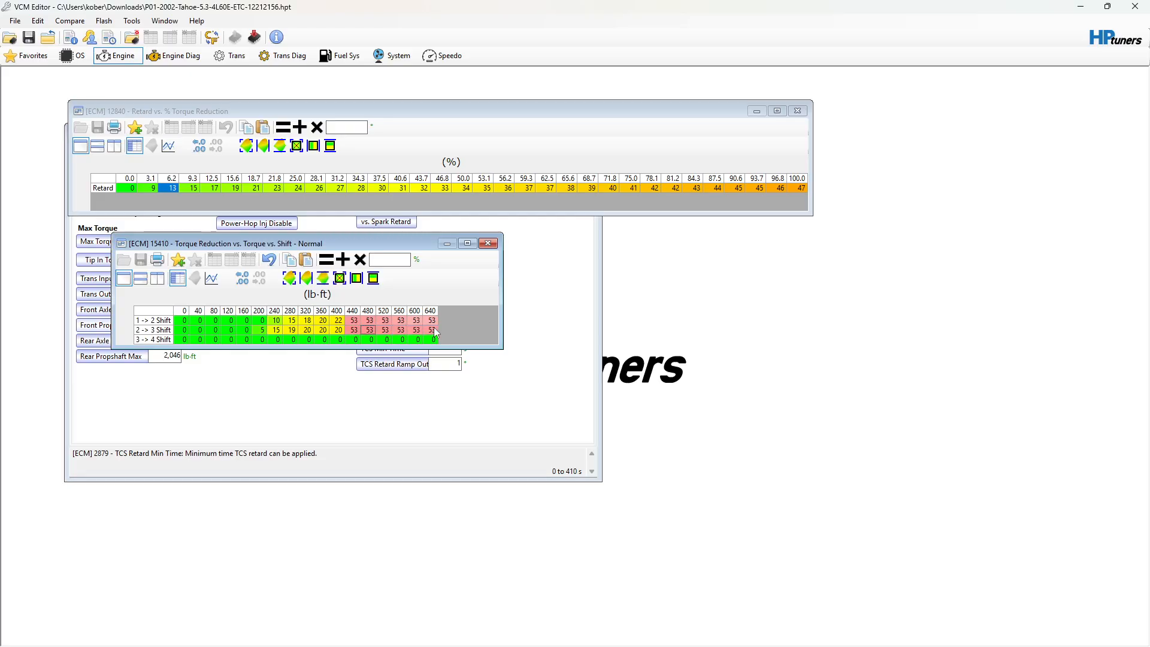
Check the spark retard at 53.1% torque reduction against the edited shift values, and close both tables.
left_click(484, 189)
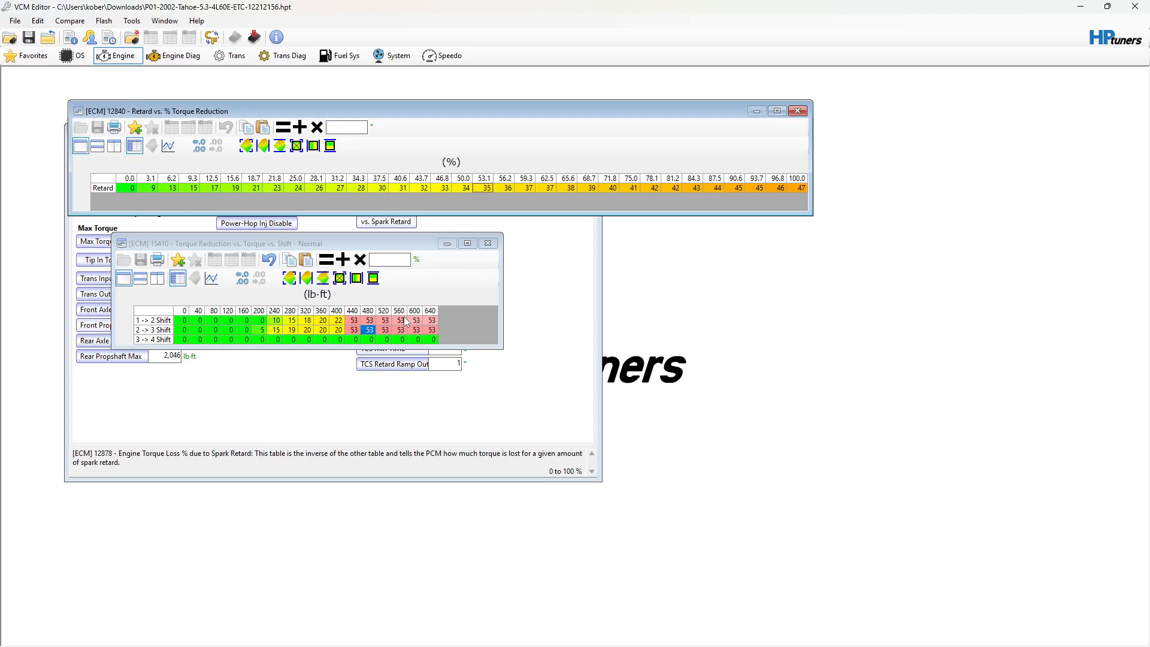
left_click(385, 330)
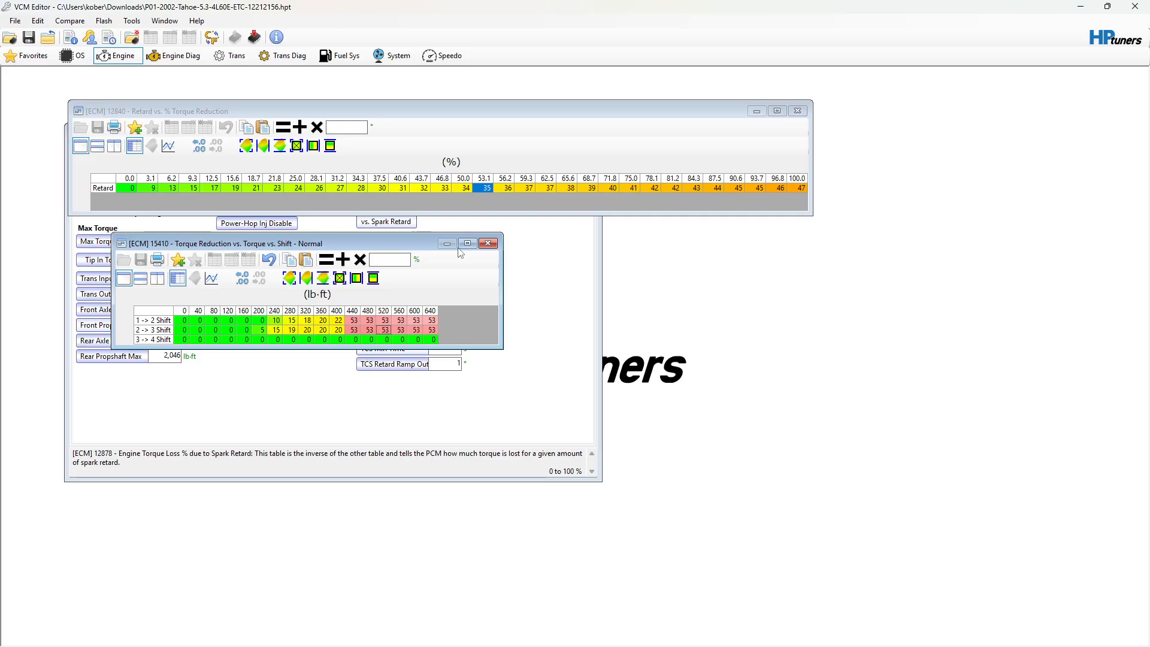
left_click(488, 243)
left_click(797, 112)
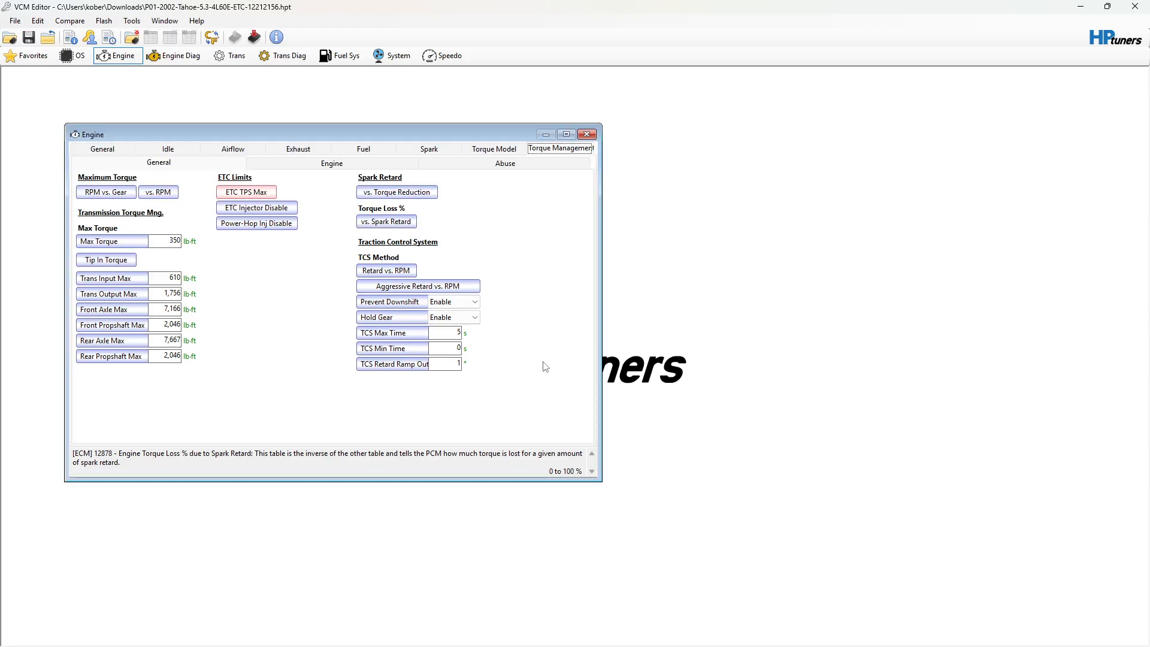
Return to the transmission torque management settings, review the Desired Torque table by engine speed, and close it.
left_click(231, 56)
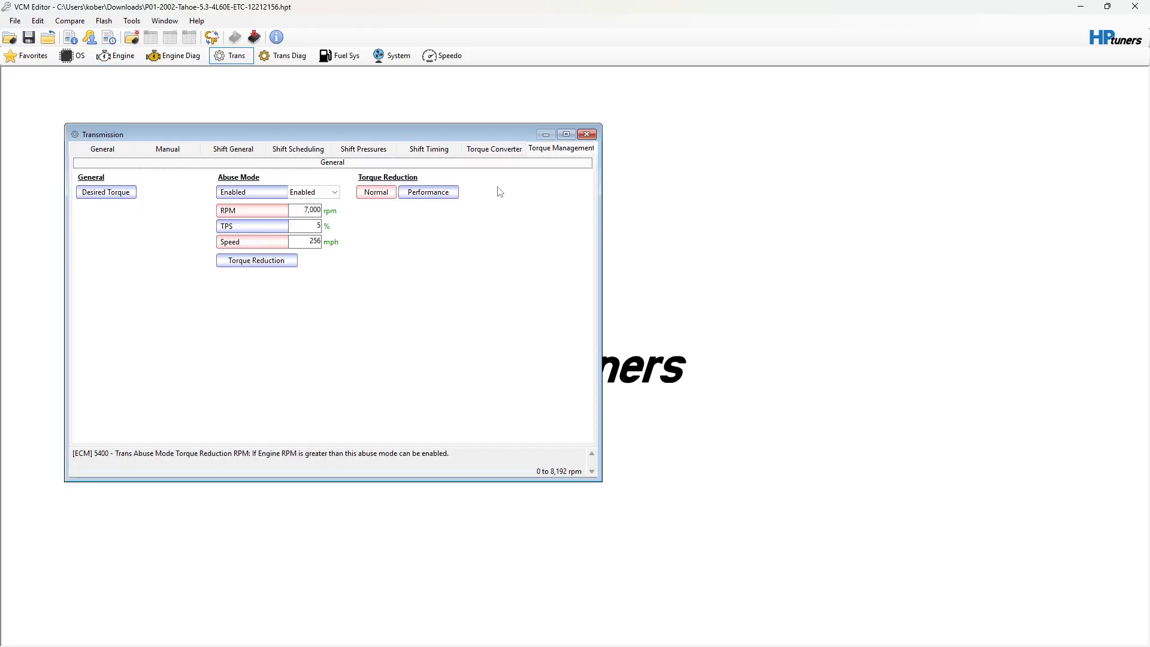
left_click(90, 198)
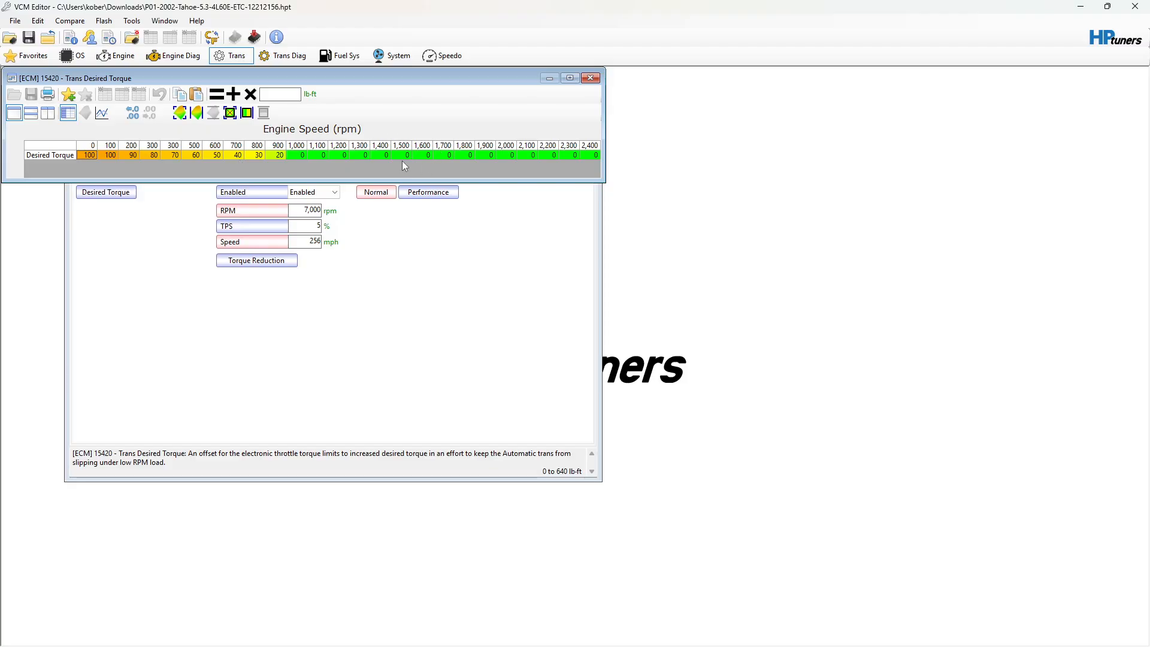
left_click(590, 78)
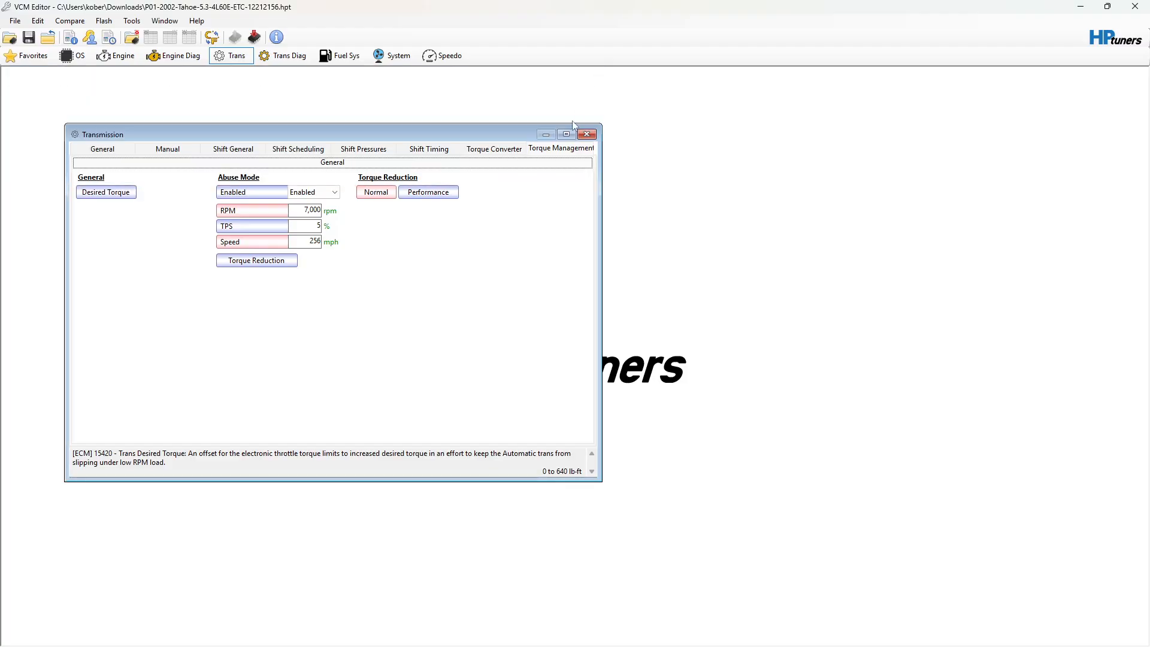
Review the transmission's shift timing, pressure, scheduling, general and manual settings, and return to the torque converter apply/release settings.
left_click(485, 149)
left_click(424, 168)
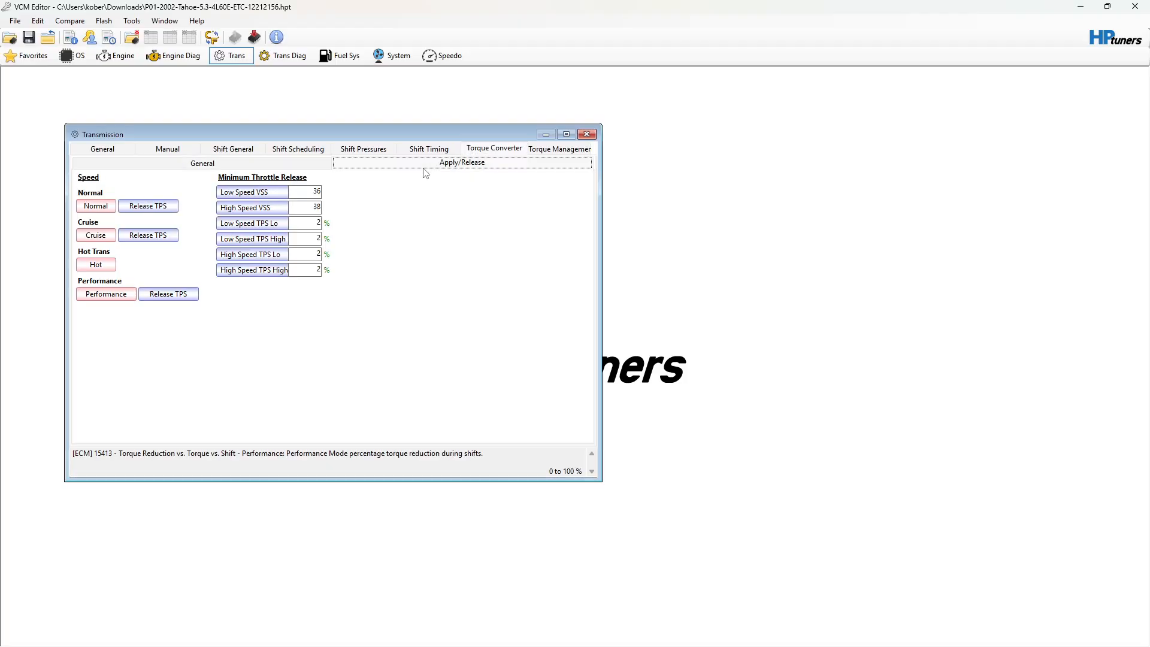
left_click(420, 150)
left_click(365, 152)
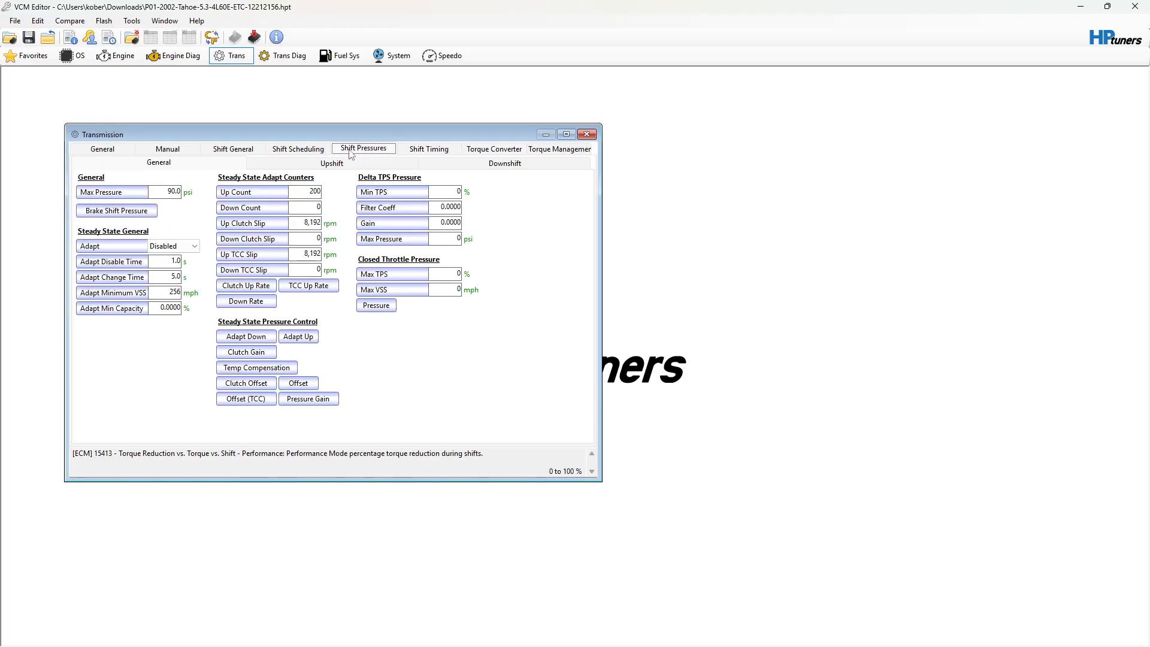
left_click(306, 168)
left_click(306, 151)
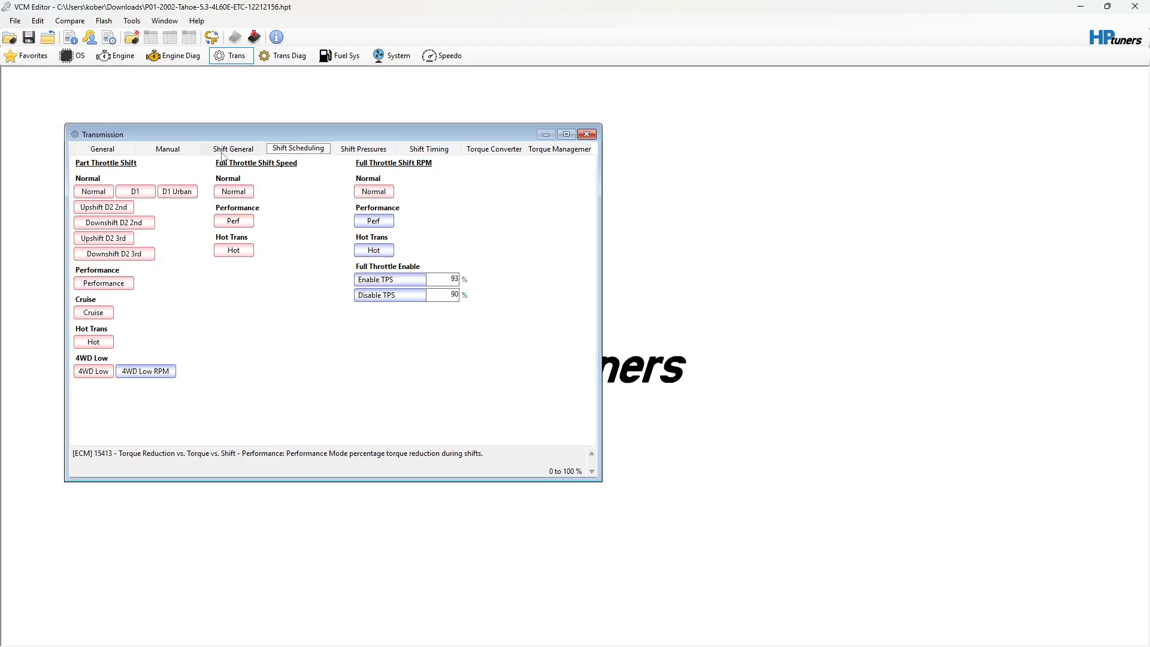
left_click(226, 154)
left_click(168, 152)
left_click(292, 150)
left_click(494, 149)
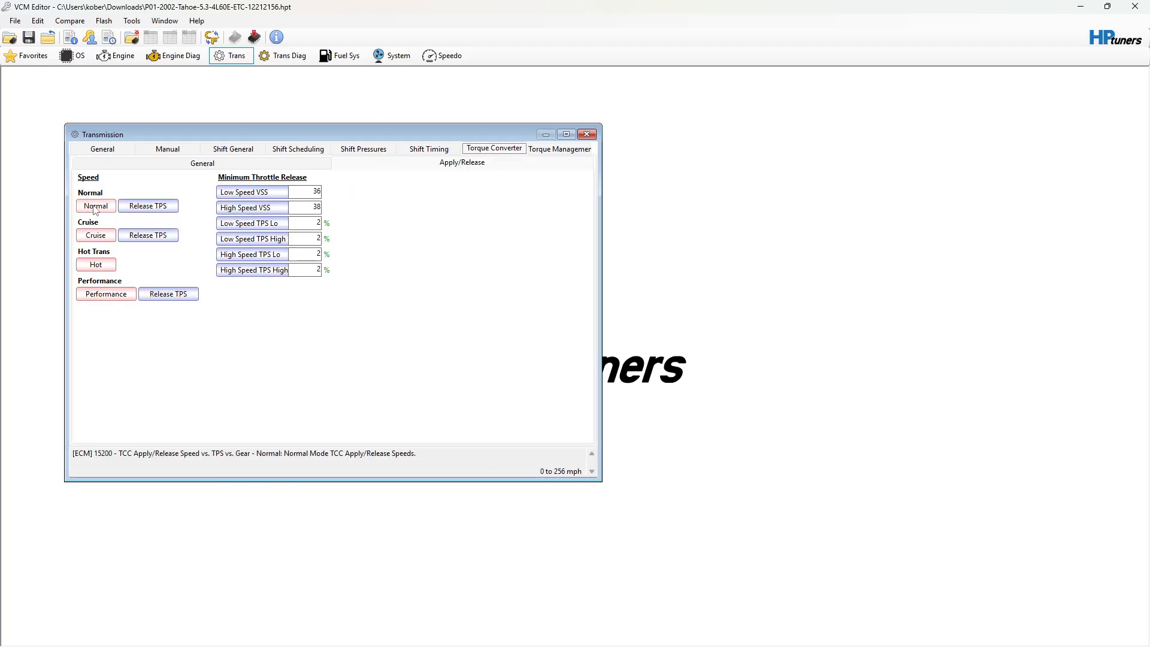